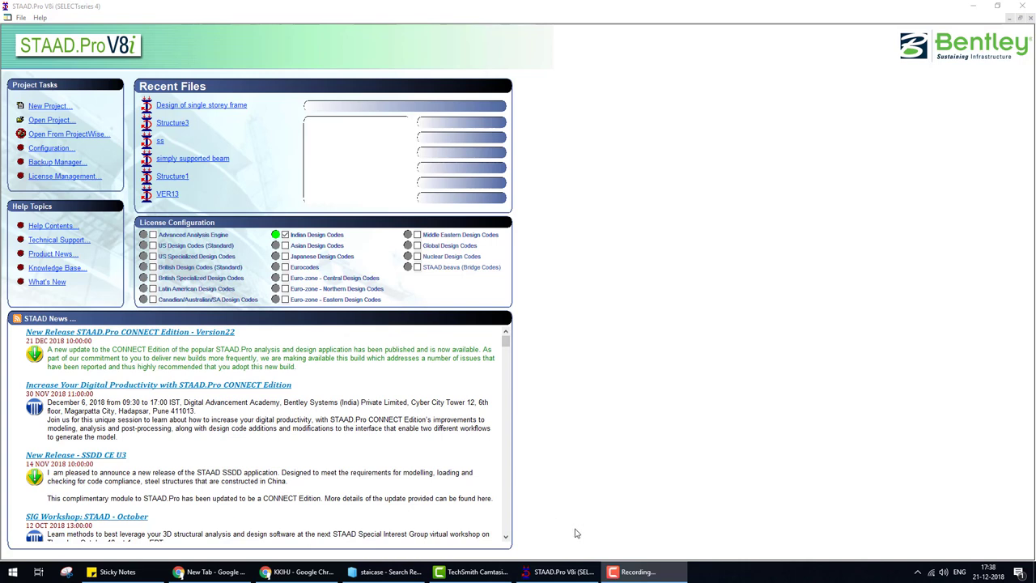
Bring up the NPTEL Module 10 Compression Members PDF in Chrome and scroll to Problem 2's spiral column solution.
click(560, 571)
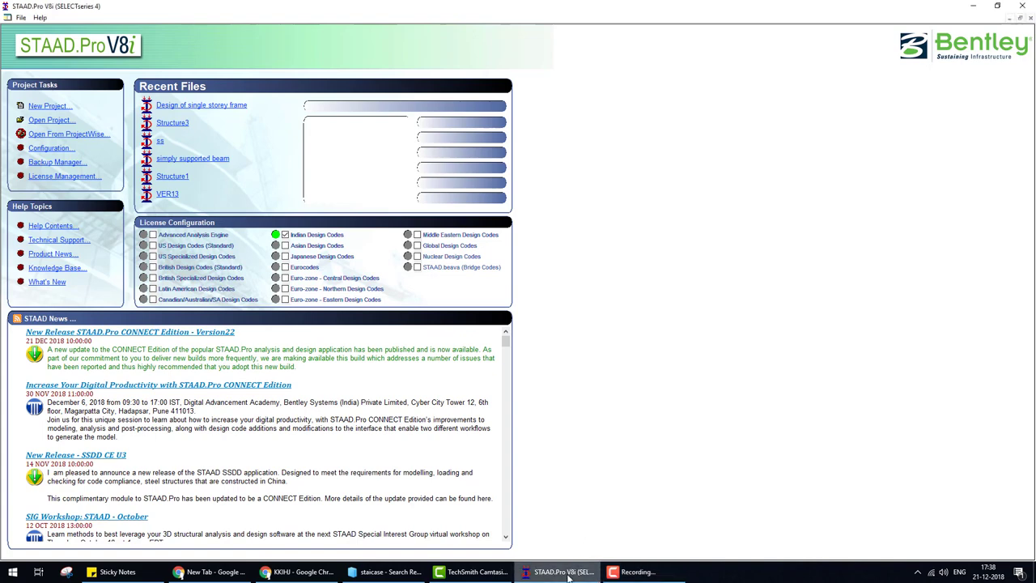
click(315, 572)
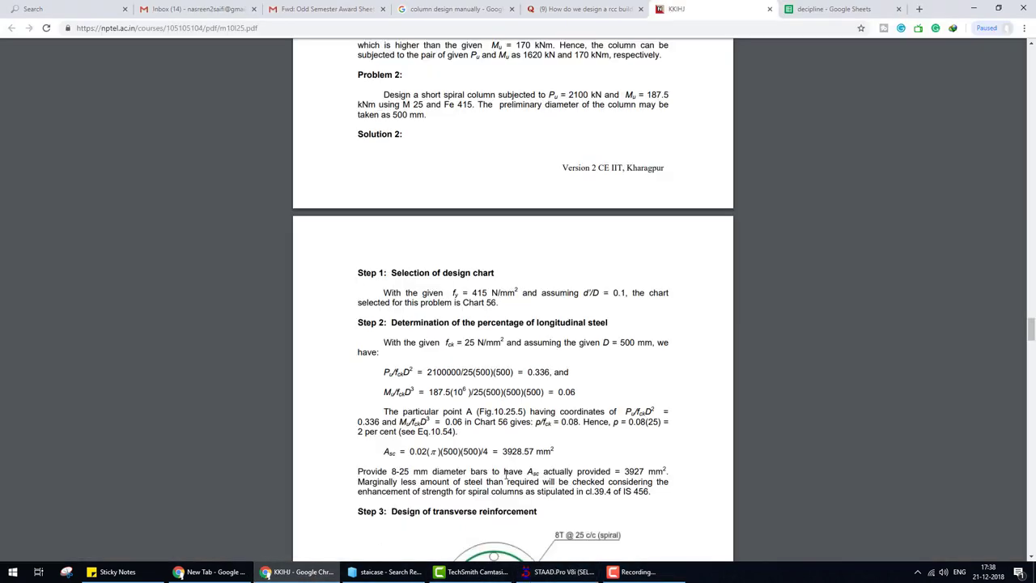
scroll(560, 422, up, 3)
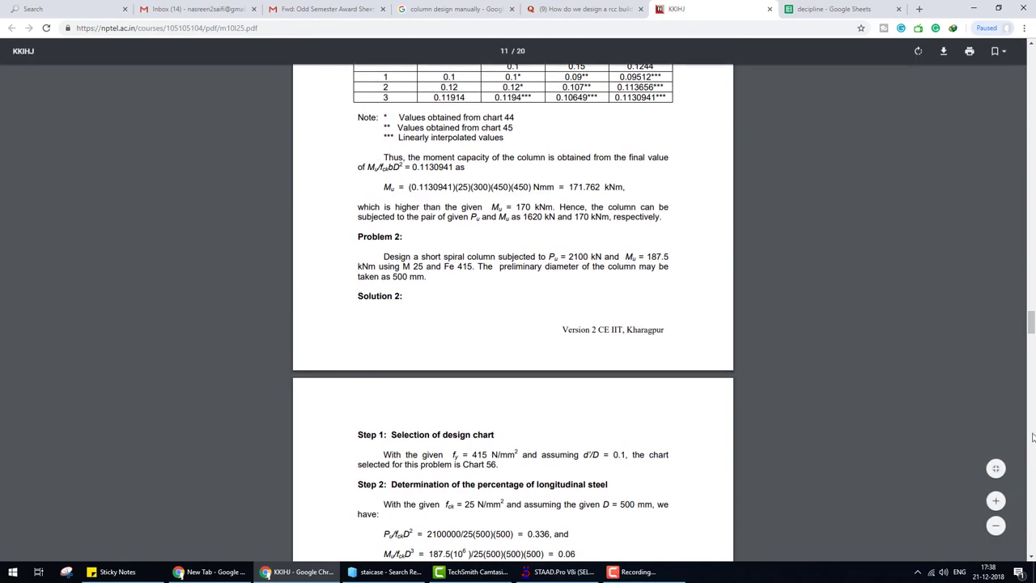
drag(1032, 324, 1034, 4)
scroll(567, 324, down, 4)
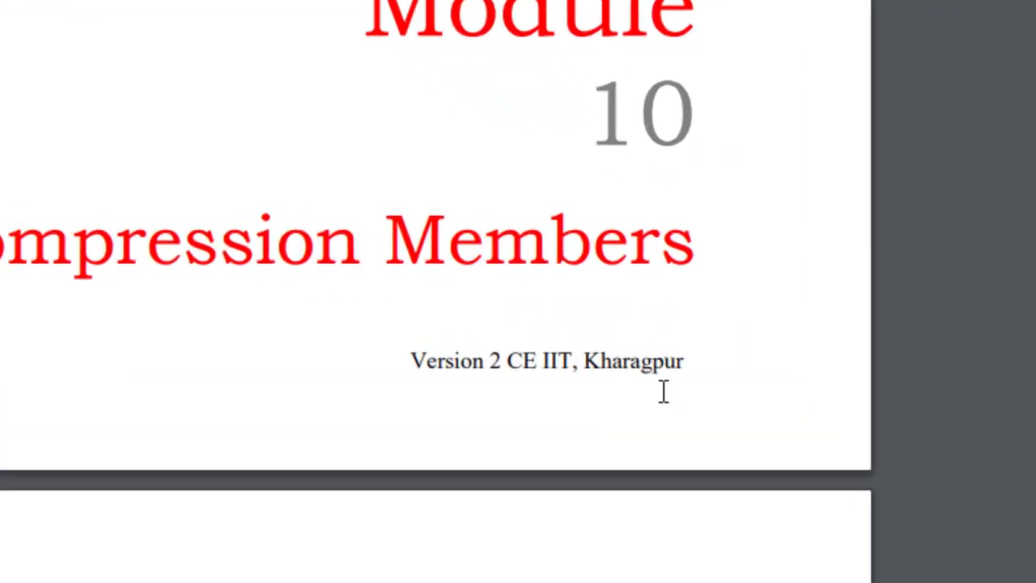
scroll(647, 291, down, 5)
scroll(1034, 135, down, 5)
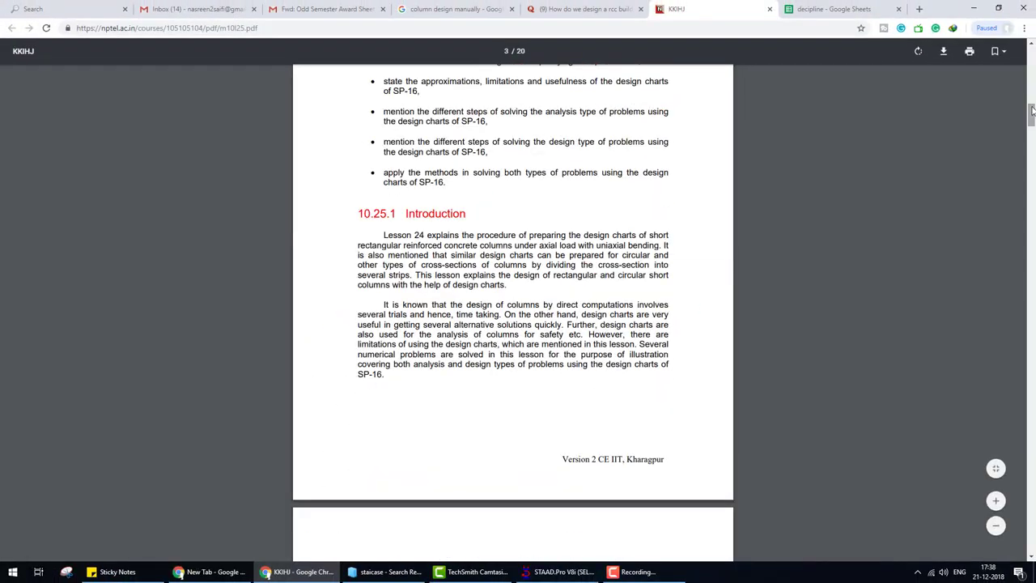
drag(1033, 111, 1033, 332)
scroll(687, 268, up, 3)
scroll(687, 268, up, 2)
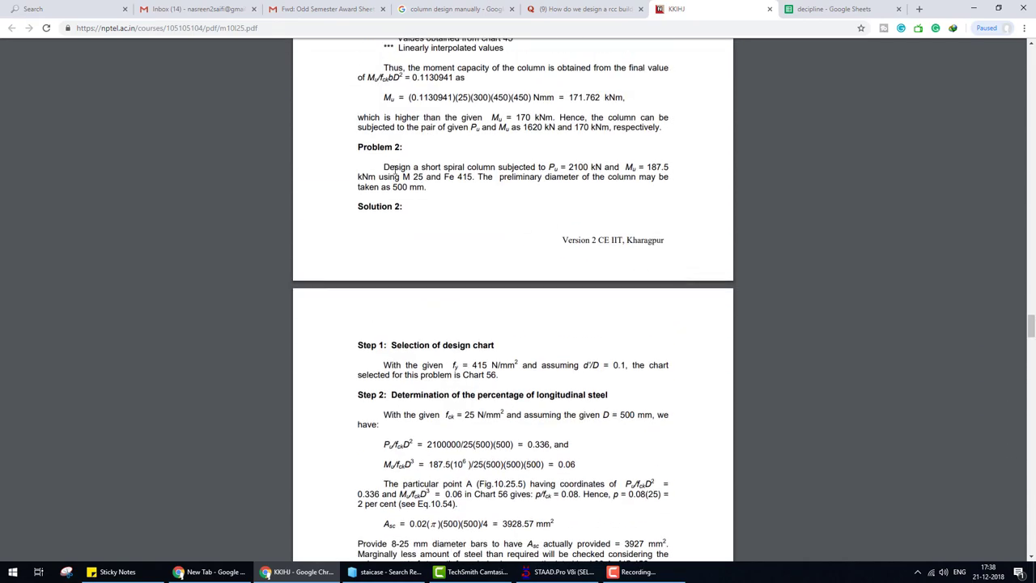
Draw a green box around the Problem 2 statement and tick Pu = 2100 kN and Mu = 187.5 kNm.
drag(361, 151, 450, 181)
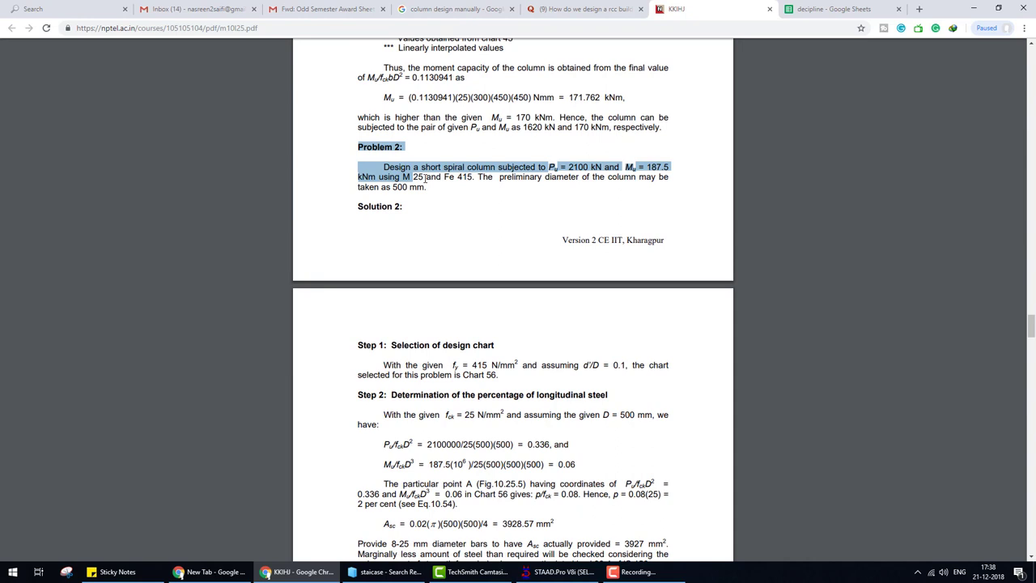
click(465, 212)
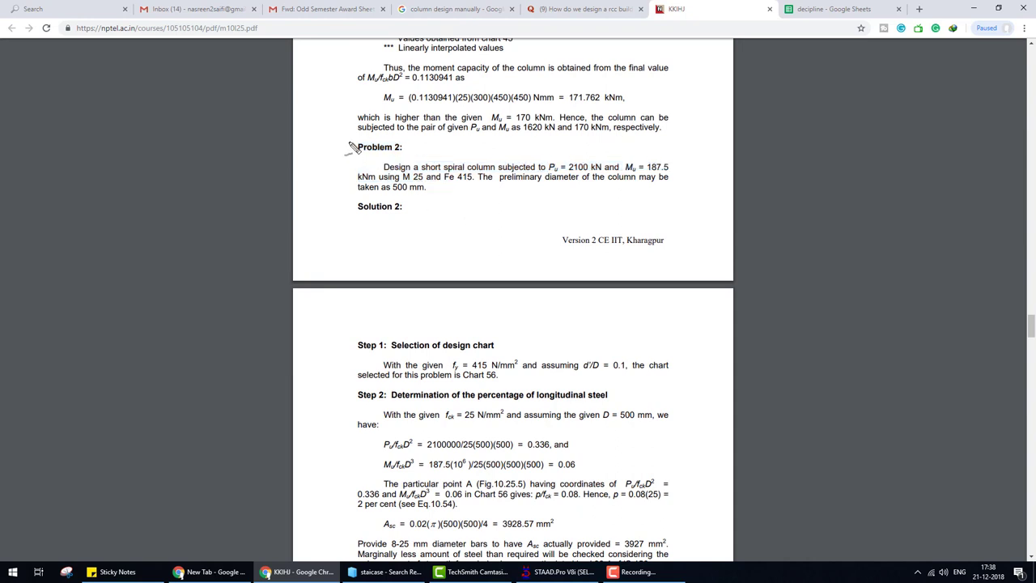
mouse_move(344, 140)
mouse_down()
mouse_move(345, 215)
mouse_move(682, 220)
mouse_move(599, 149)
mouse_move(345, 140)
mouse_up()
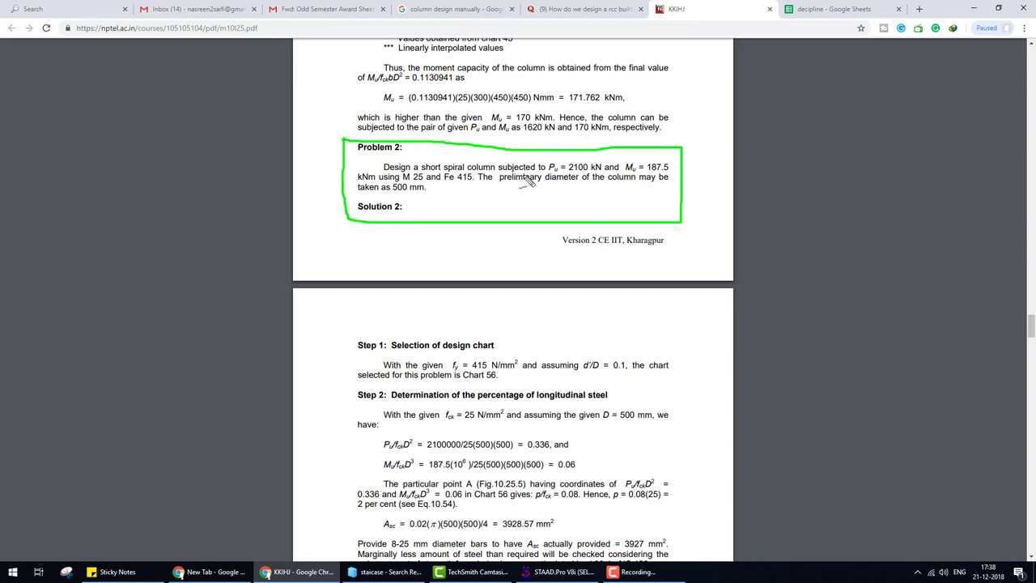
drag(596, 155, 613, 147)
drag(667, 151, 695, 144)
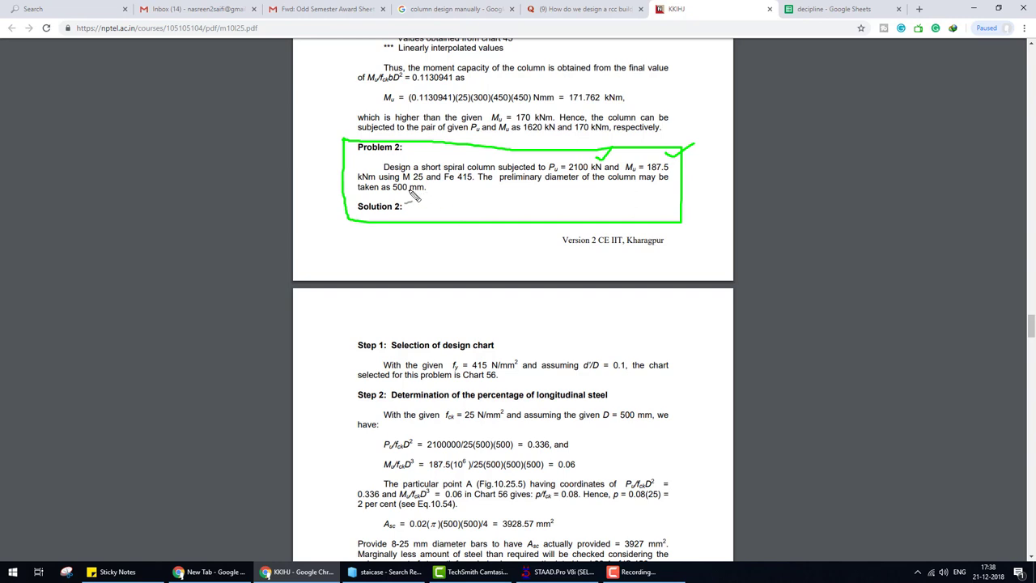
Mark M 25 and the 500 mm diameter in Problem 2, then scroll to Step 3.
drag(403, 180, 478, 188)
drag(390, 192, 429, 191)
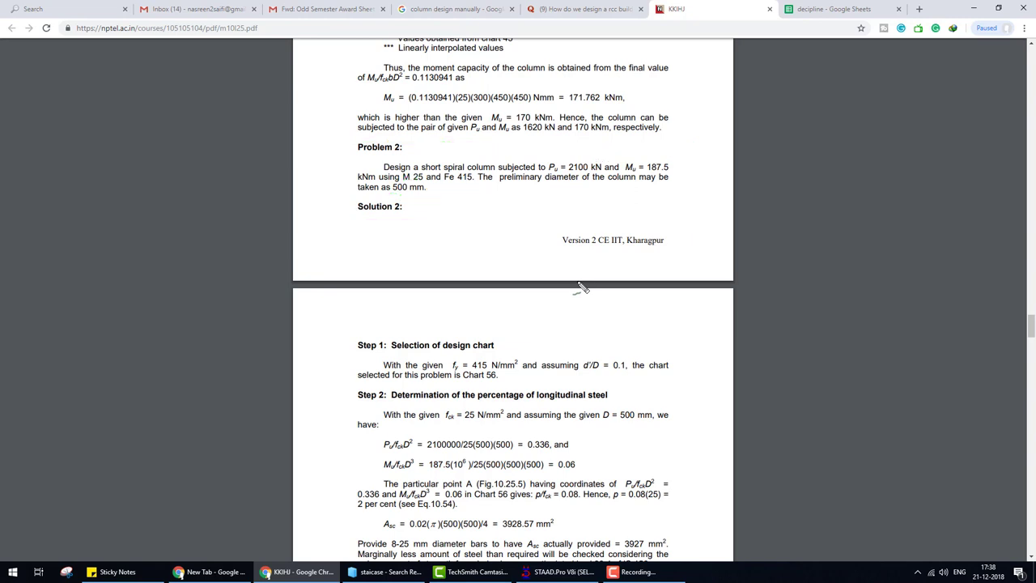
scroll(580, 287, down, 2)
scroll(574, 282, down, 1)
scroll(567, 285, down, 1)
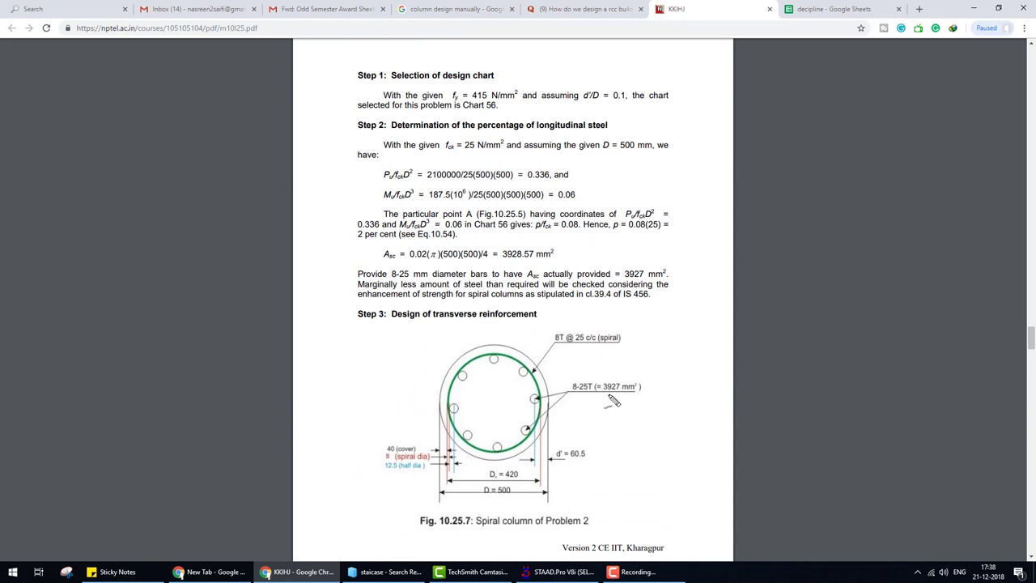
Circle the 3927 mm² steel area, spiral pitch and 40 mm cover in Fig. 10.25.7.
mouse_move(597, 399)
mouse_down()
mouse_move(658, 378)
mouse_move(607, 395)
mouse_up()
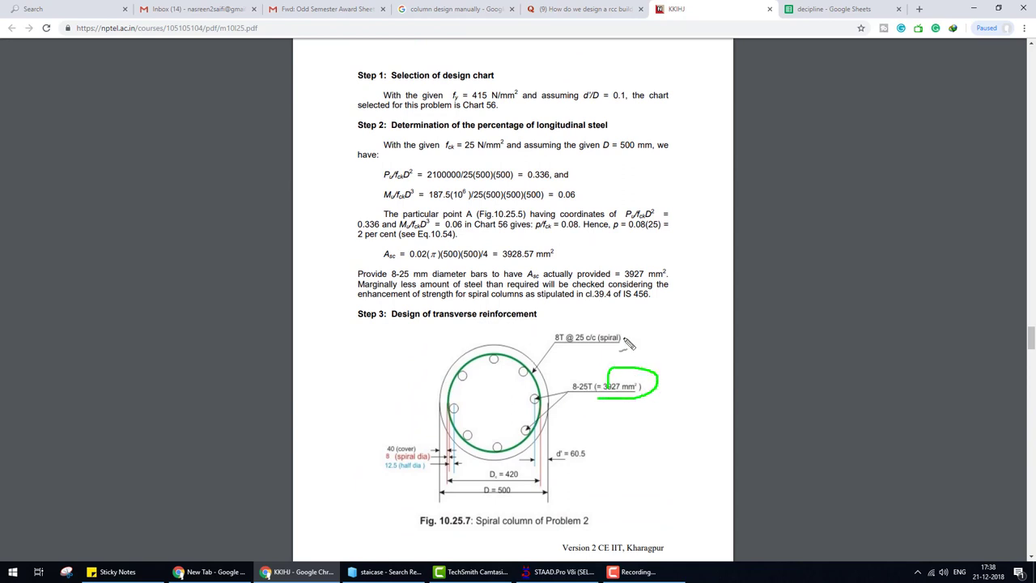
mouse_move(628, 325)
mouse_down()
mouse_move(579, 332)
mouse_move(636, 330)
mouse_up()
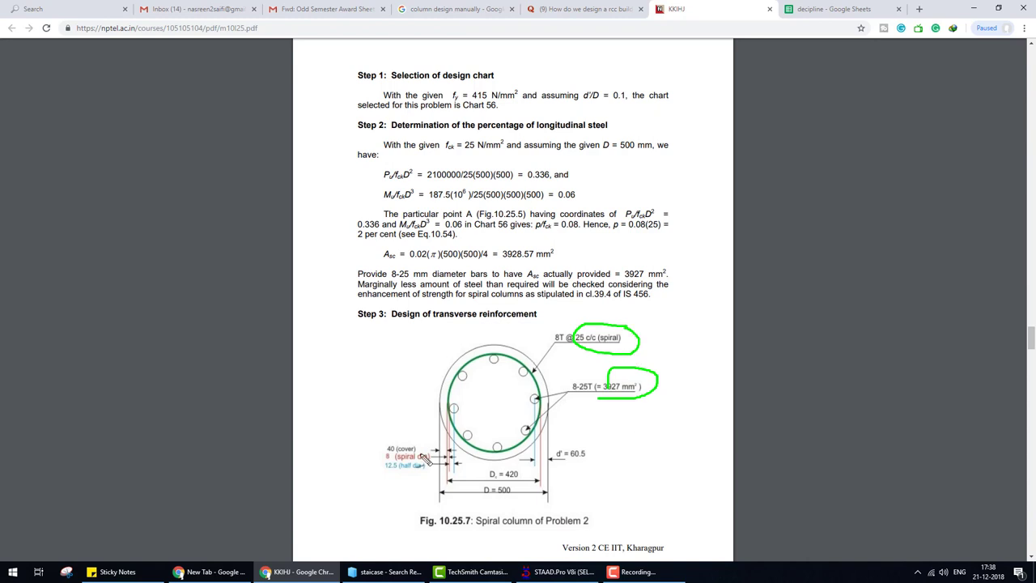
drag(417, 441, 435, 425)
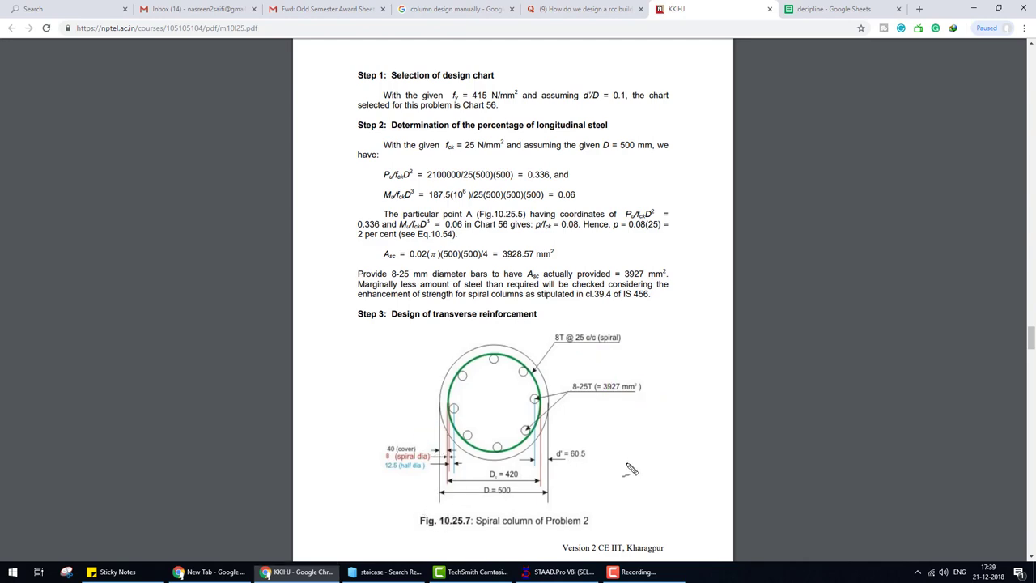
scroll(630, 470, down, 2)
scroll(627, 467, down, 2)
scroll(628, 460, down, 1)
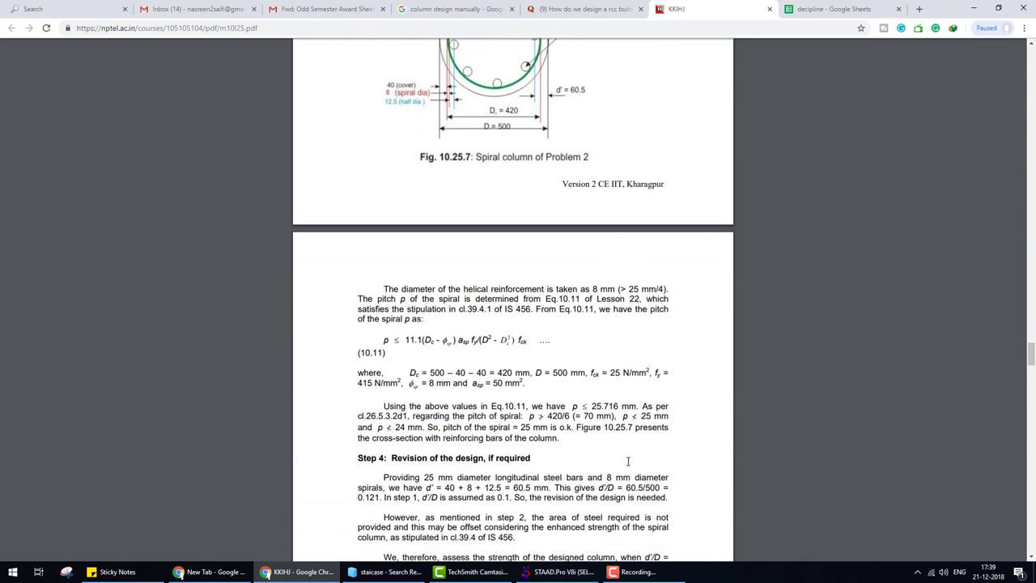
scroll(628, 460, down, 1)
scroll(627, 460, down, 2)
scroll(628, 460, down, 1)
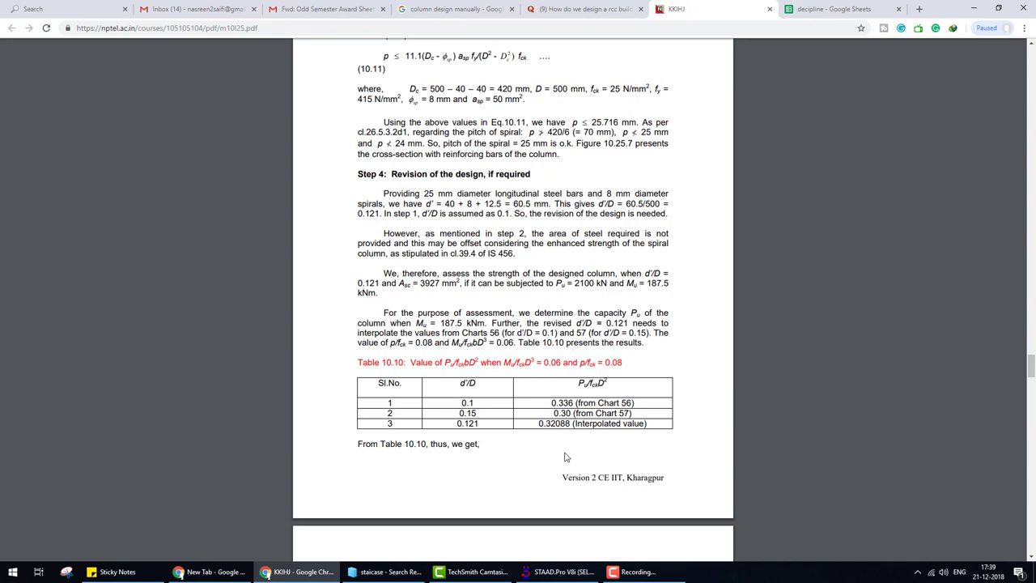
scroll(565, 457, down, 2)
scroll(565, 457, down, 2)
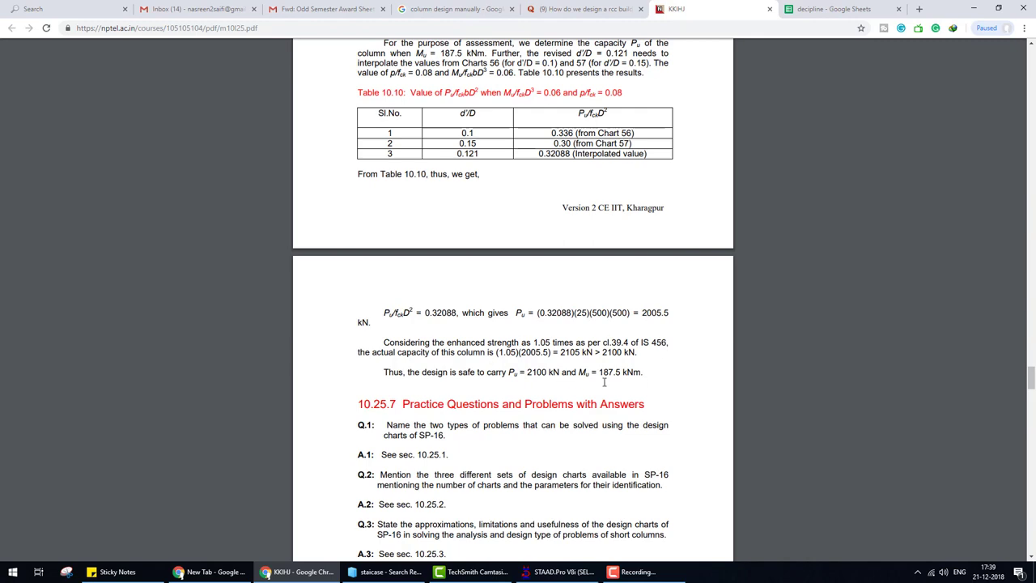
scroll(604, 382, up, 1)
scroll(615, 385, up, 1)
scroll(627, 388, up, 1)
scroll(643, 391, up, 2)
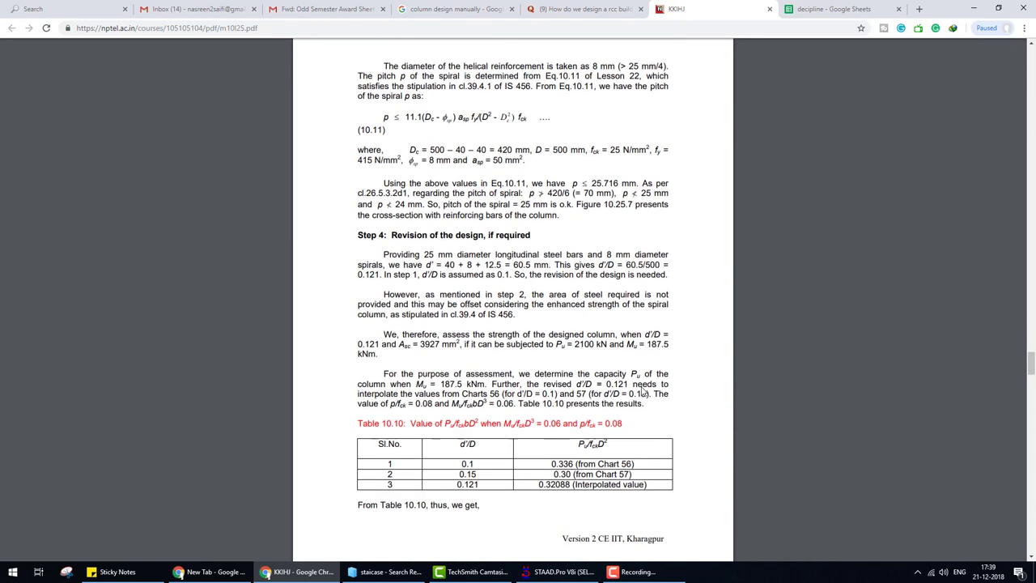
scroll(644, 391, up, 4)
scroll(620, 243, up, 1)
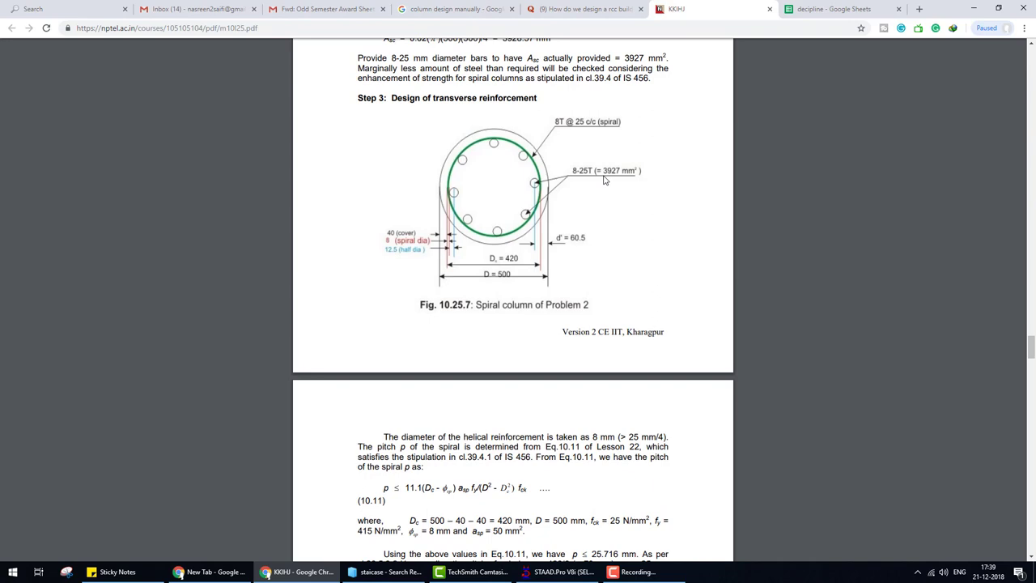
drag(577, 186, 571, 186)
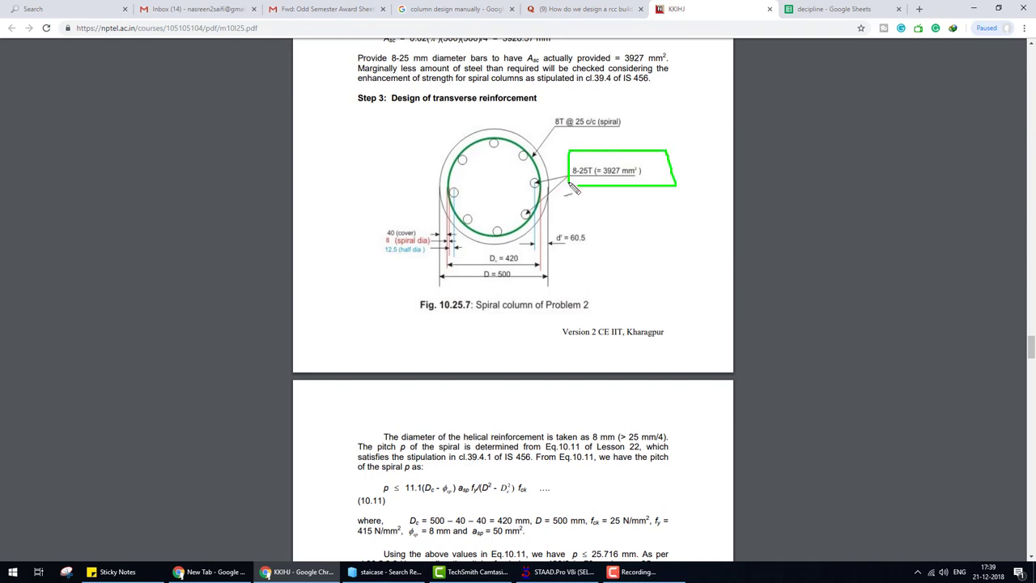
scroll(585, 220, up, 2)
scroll(587, 235, up, 1)
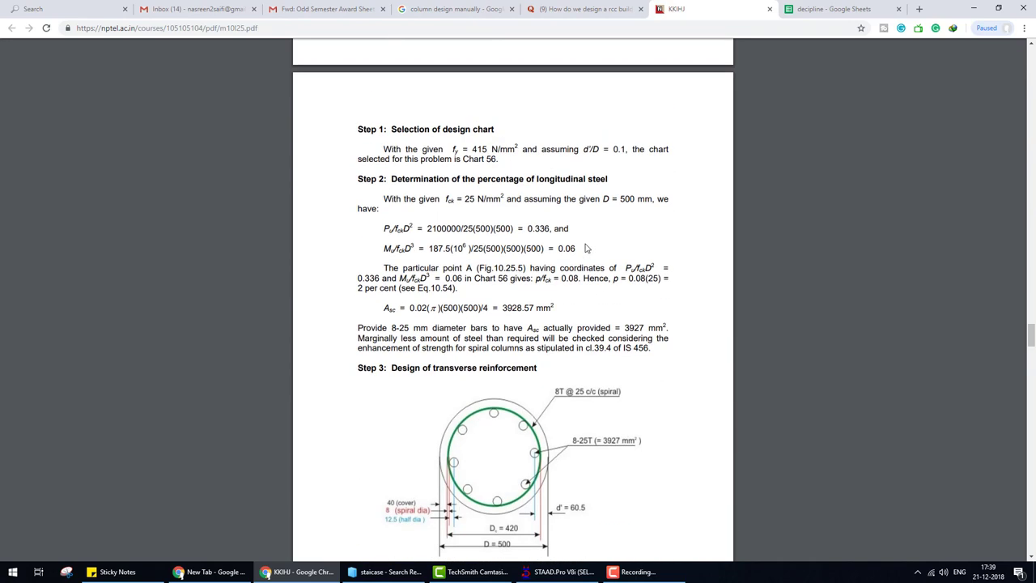
scroll(587, 249, up, 1)
scroll(586, 249, up, 2)
scroll(587, 249, up, 1)
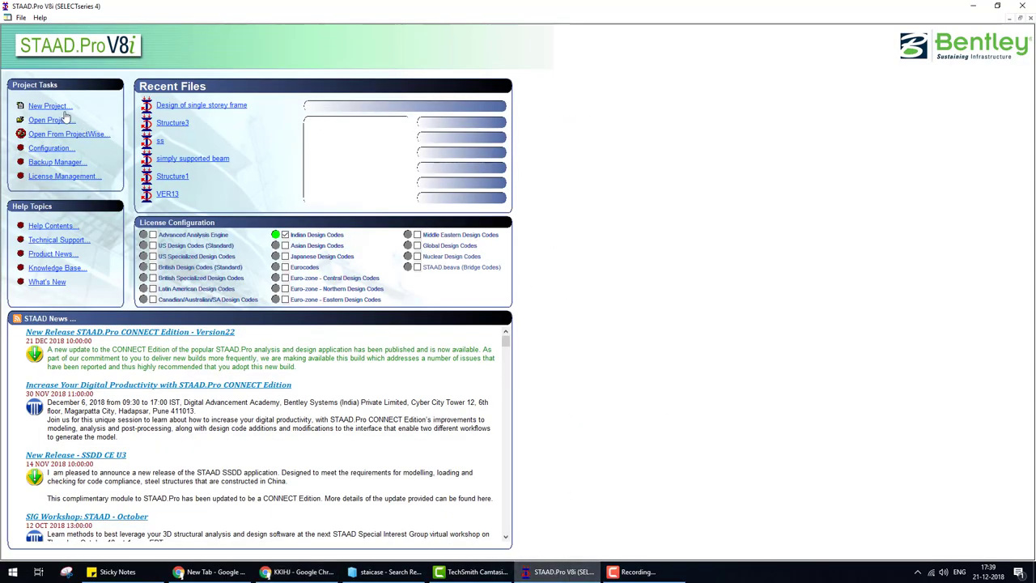
Create a Space project named column Design in metres, then return to the NPTEL PDF.
click(48, 106)
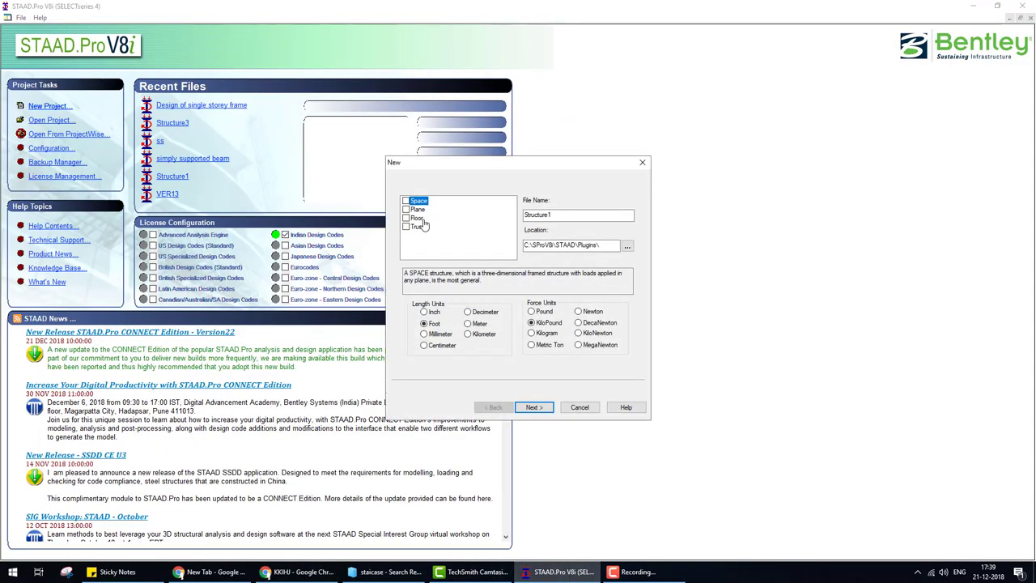
double_click(563, 215)
text(column Design)
click(468, 324)
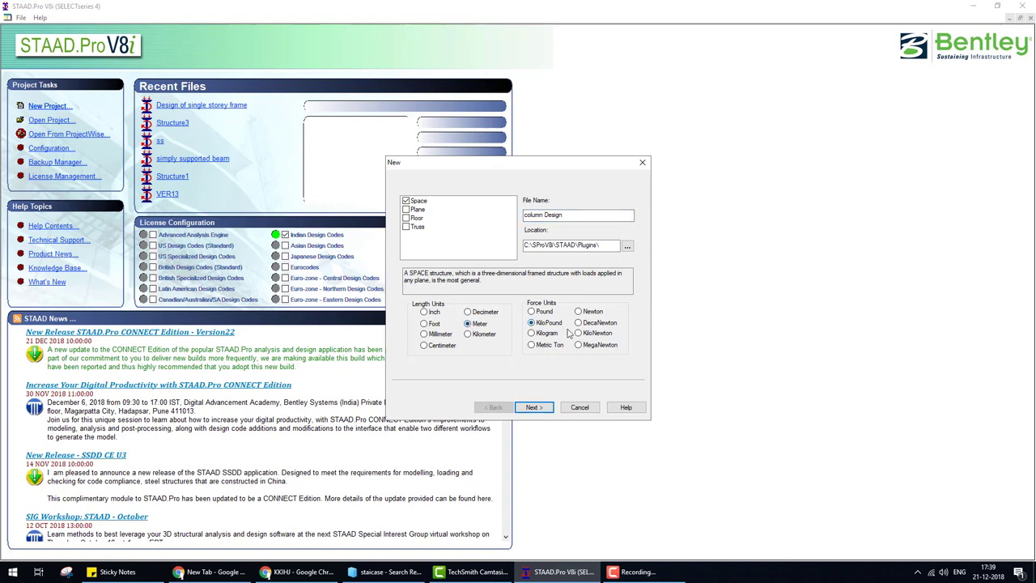
click(547, 405)
click(595, 345)
click(554, 408)
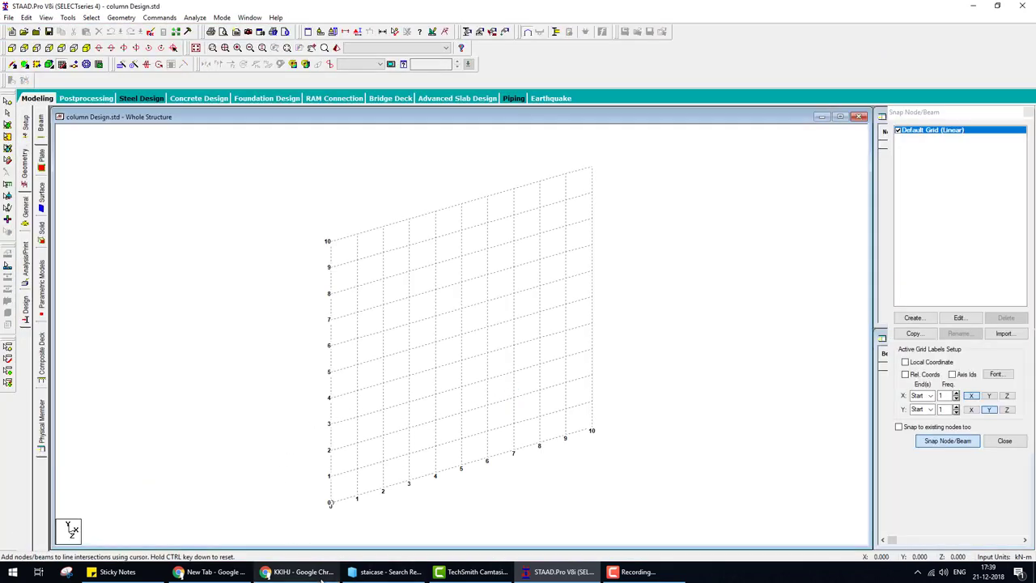
click(301, 571)
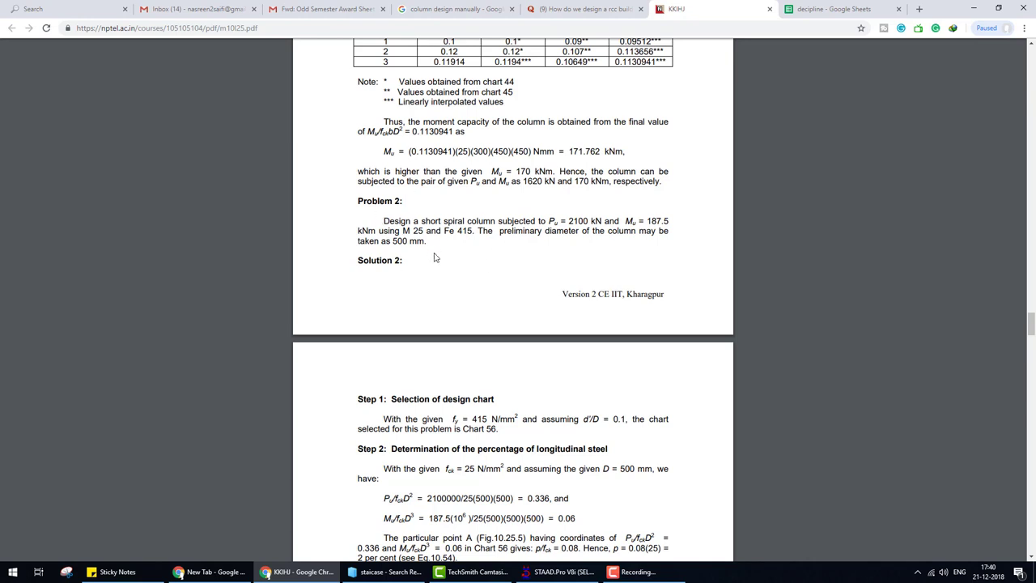
Reread the Problem 2 brief: 500 mm spiral column under 2100 kN and 187.5 kNm.
mouse_move(433, 244)
mouse_down()
mouse_move(371, 208)
mouse_move(426, 241)
mouse_up()
click(459, 246)
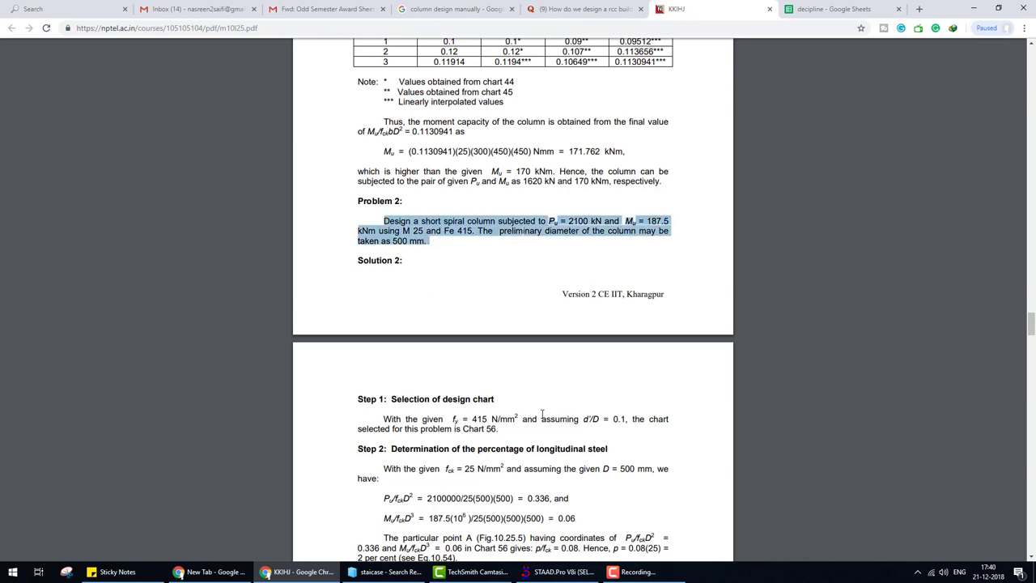
Draw a 3 m vertical column member from (0,0,0) to (0,3,0).
click(559, 572)
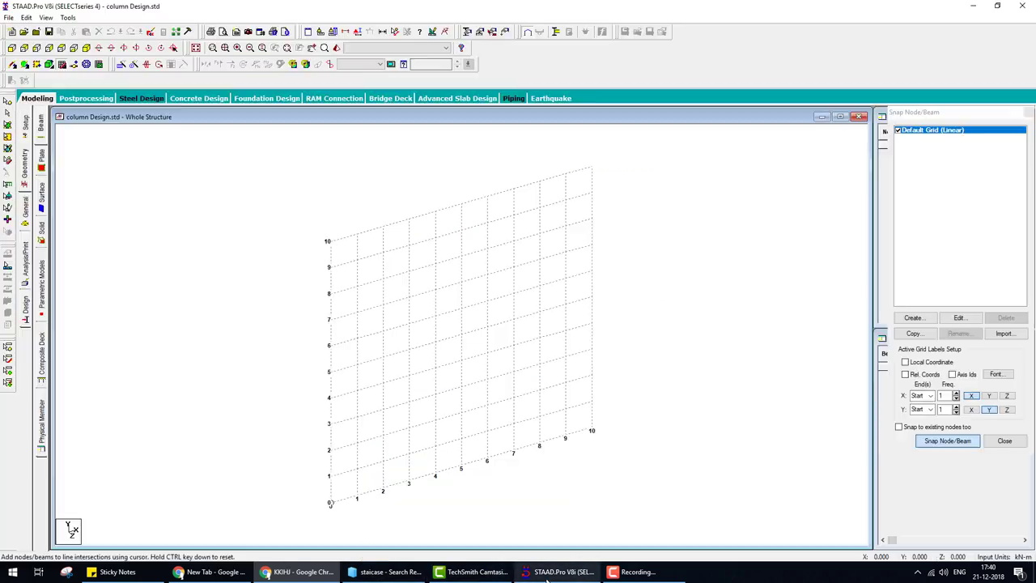
click(330, 503)
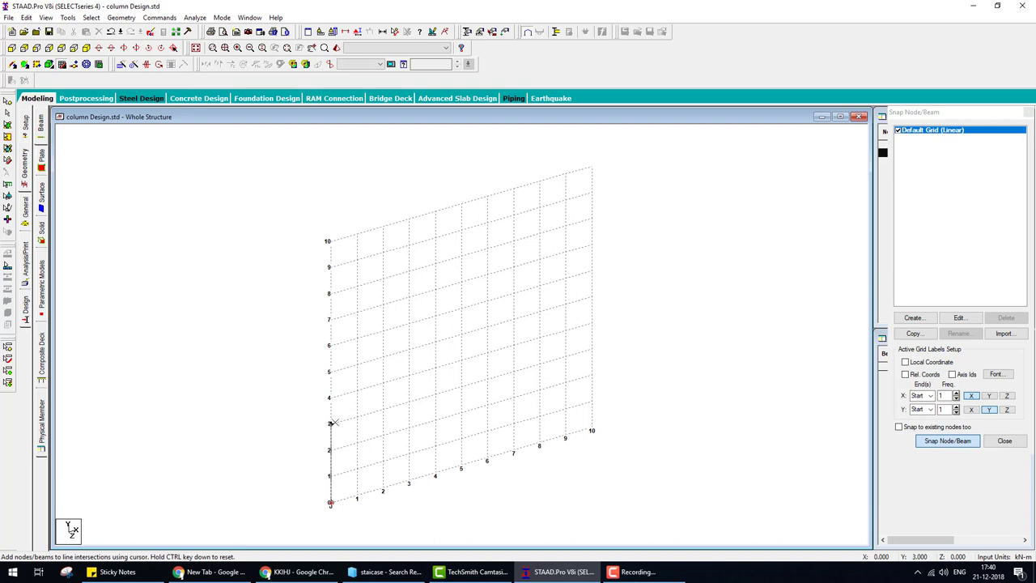
click(330, 422)
click(1030, 112)
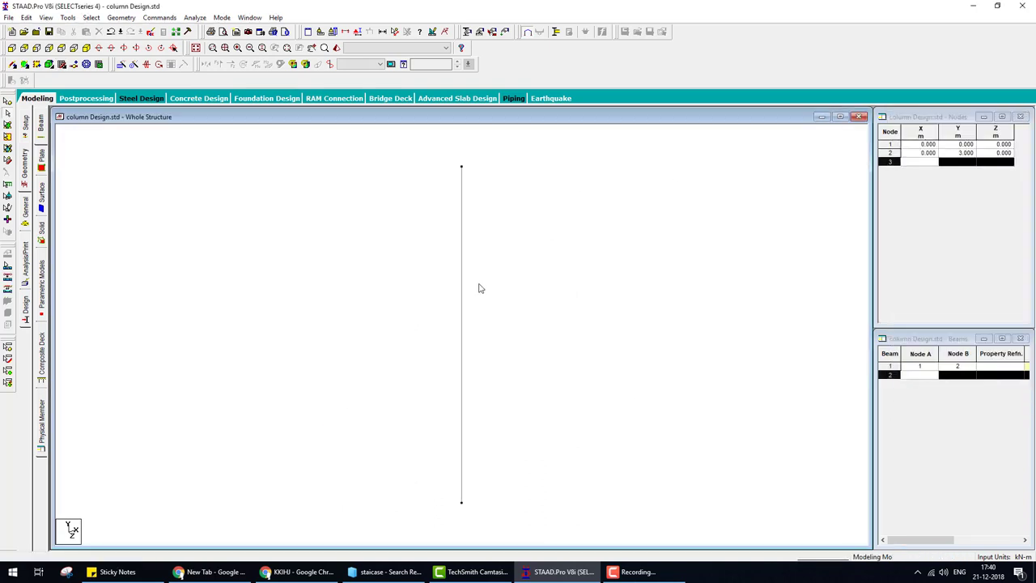
scroll(483, 276, down, 1)
middle_drag(506, 316, 480, 296)
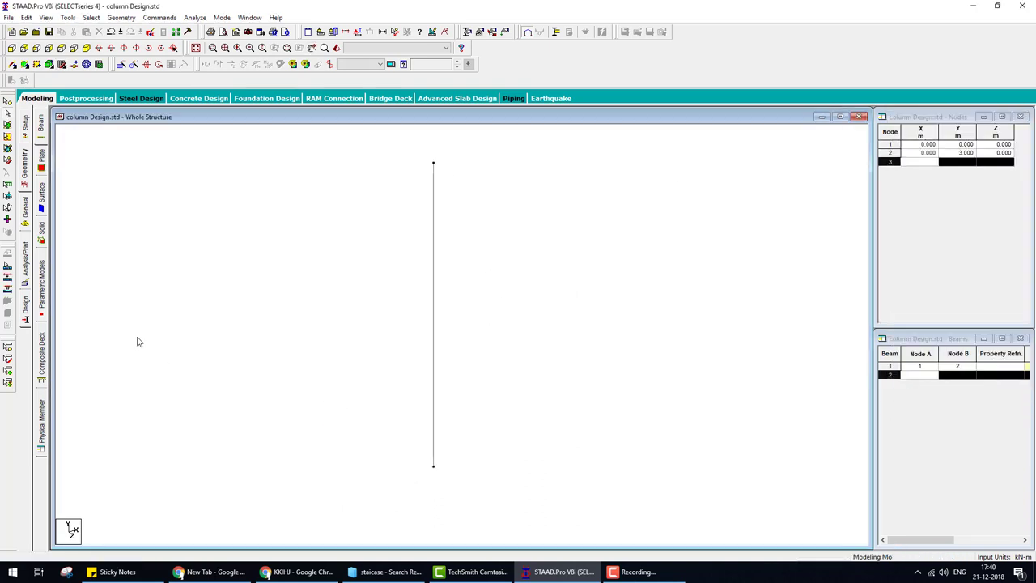
Create Support 2 and assign it to node 1 at the column base.
click(25, 209)
click(41, 206)
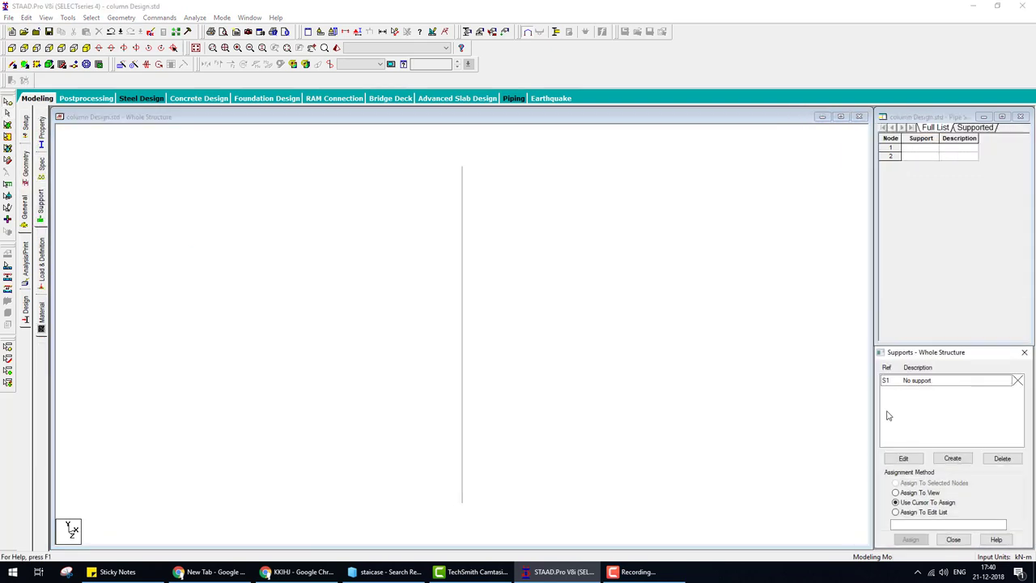
click(951, 459)
click(878, 548)
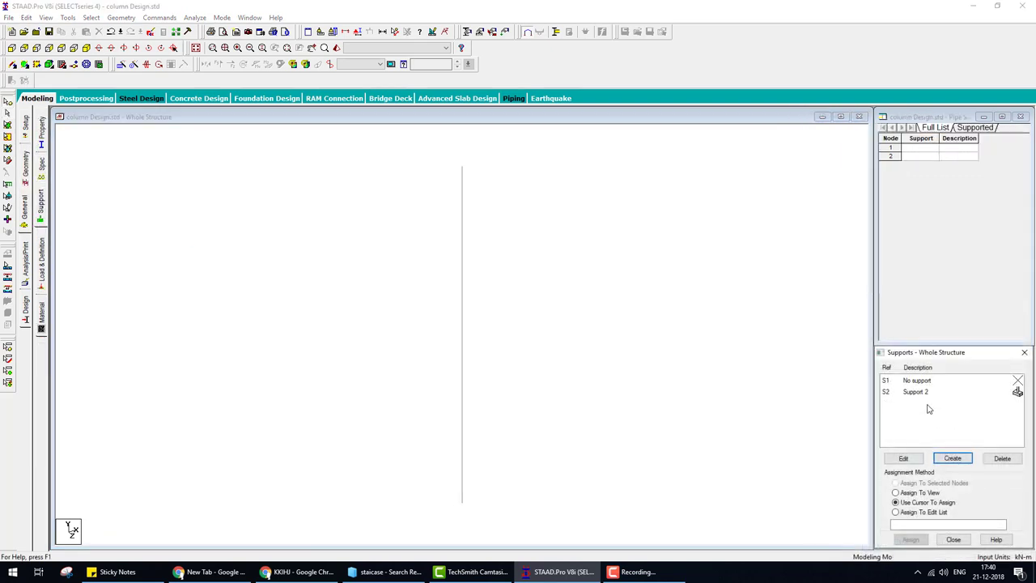
drag(407, 459, 540, 515)
click(911, 539)
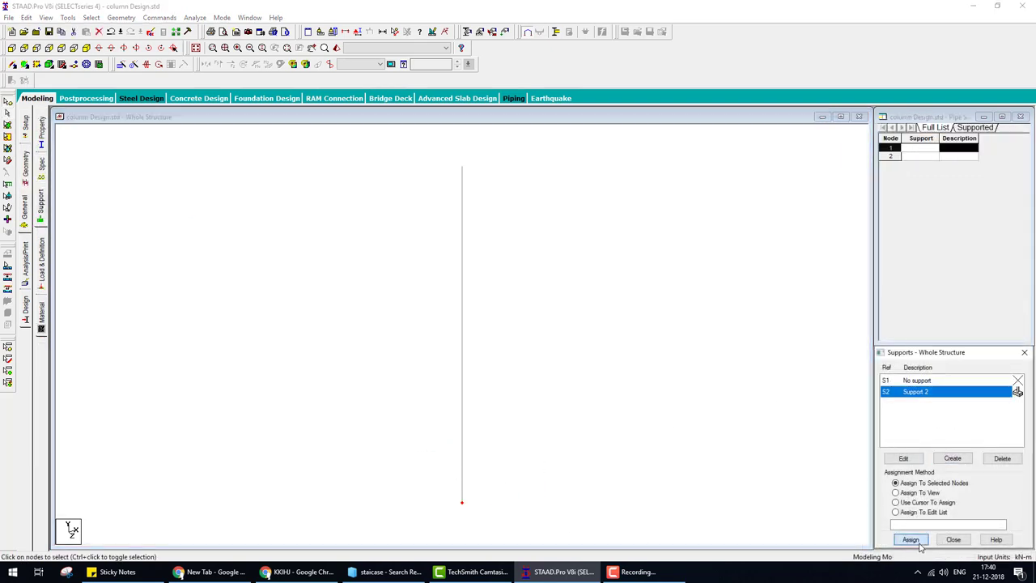
click(961, 476)
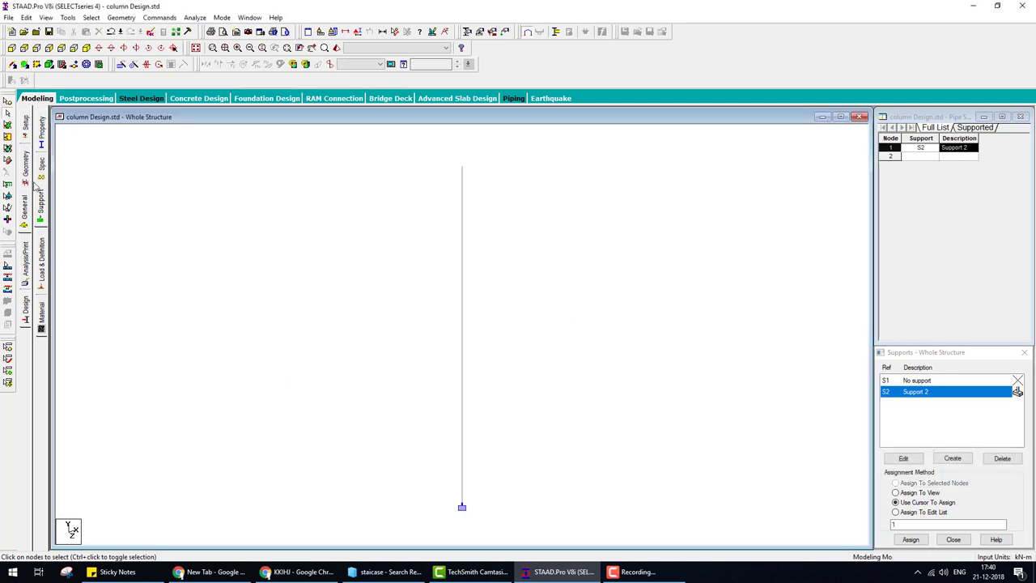
click(44, 147)
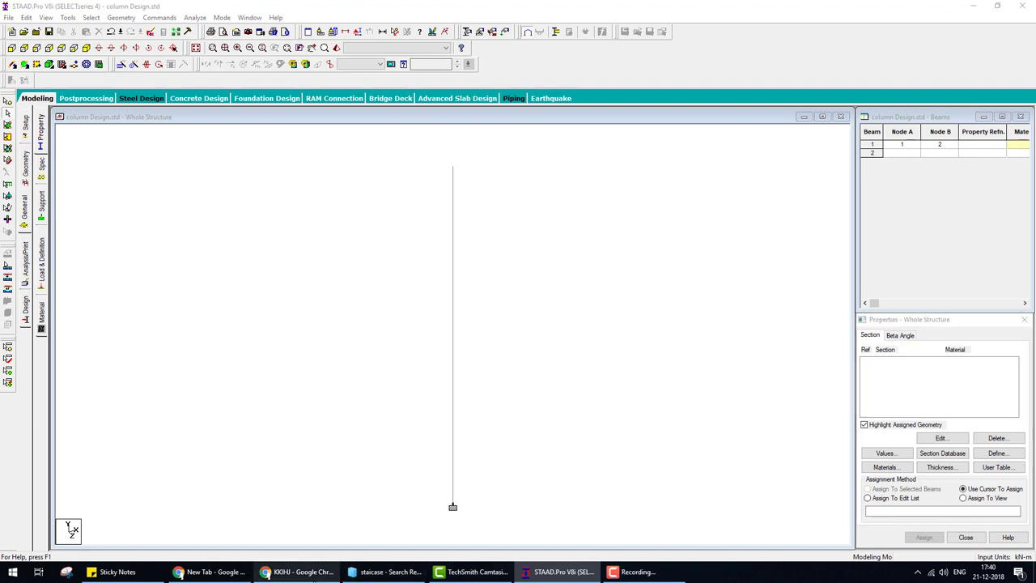
Check the 500 mm column diameter in the NPTEL Problem 2 statement.
key(alt+Tab)
click(563, 330)
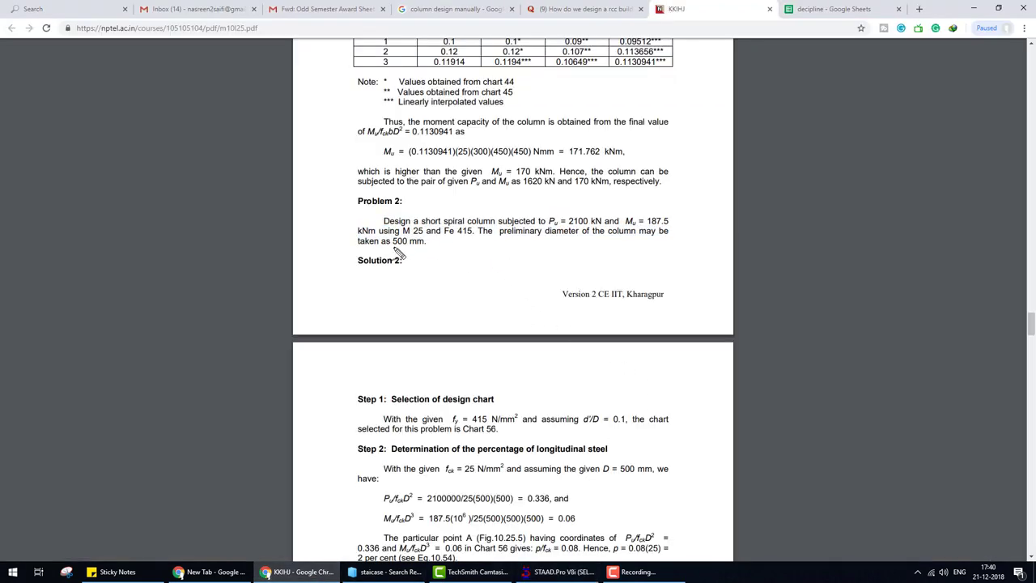
drag(394, 248, 453, 257)
key(Escape)
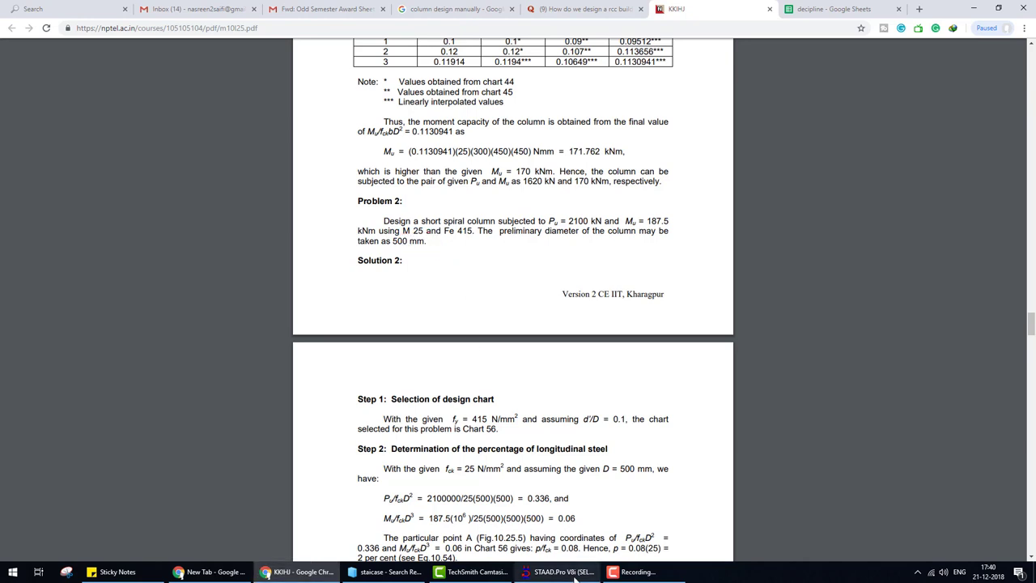
click(577, 571)
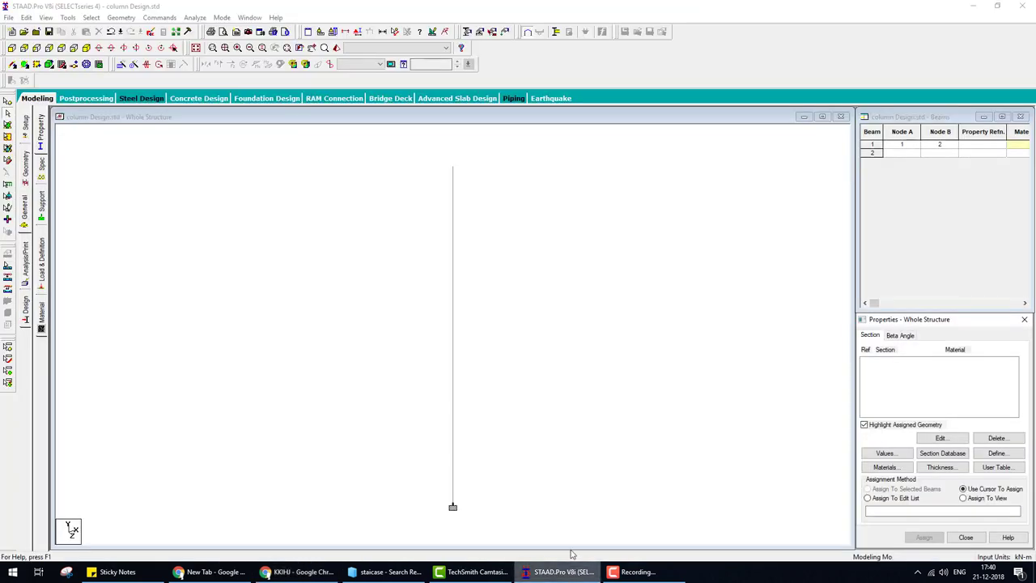
Add a 0.5 m circular concrete section (Cir 19.68) and assign it to member 1 as R1.
click(996, 454)
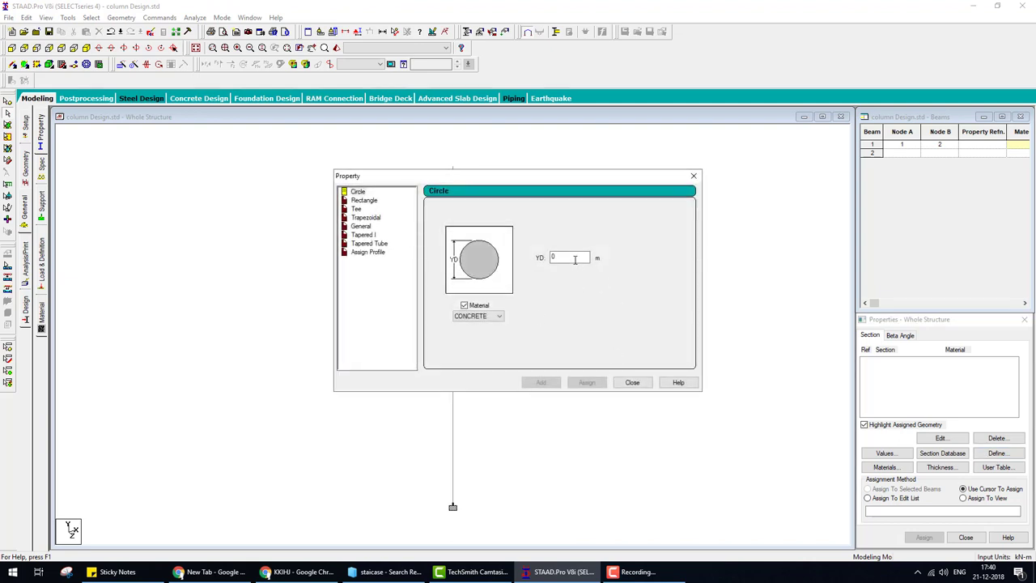
text(0.5)
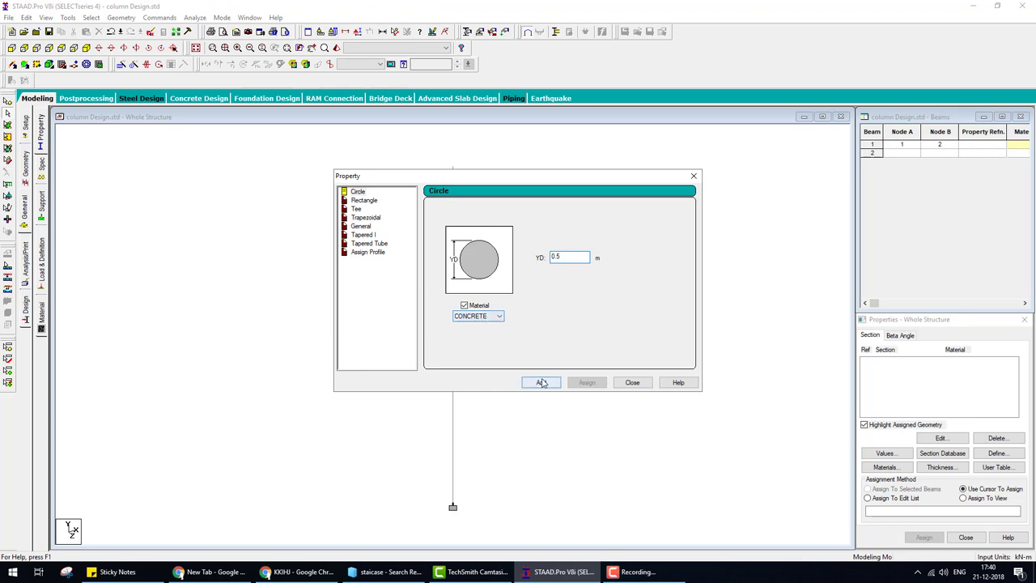
click(539, 383)
click(633, 382)
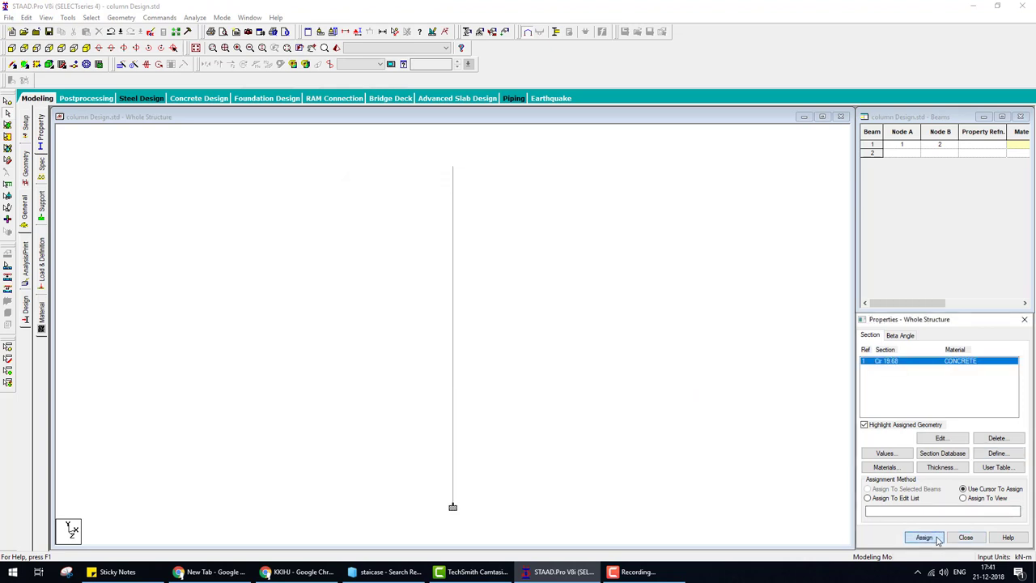
click(924, 538)
click(460, 273)
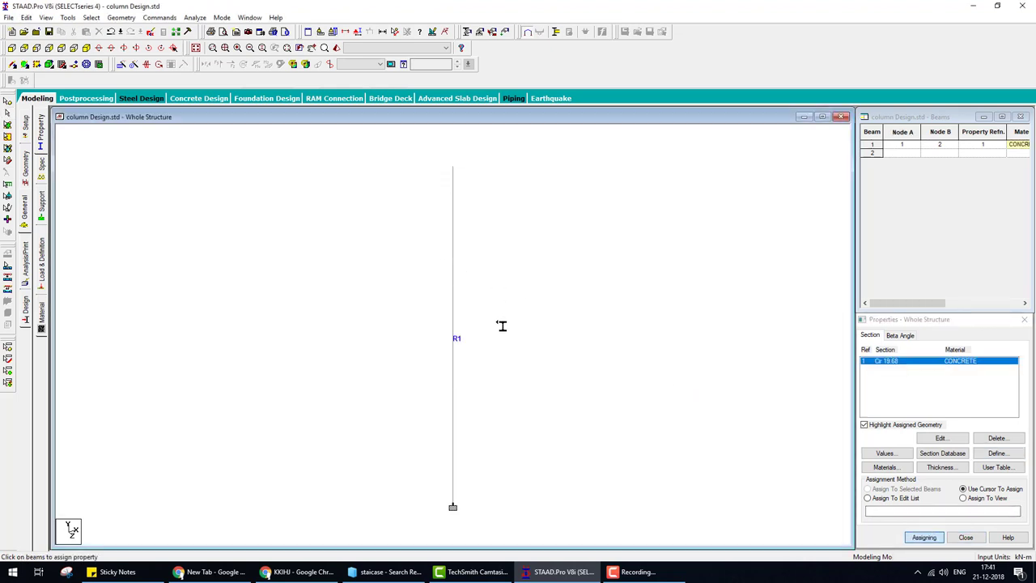
key(Escape)
click(467, 346)
drag(861, 354, 873, 353)
mouse_move(499, 349)
mouse_down()
mouse_move(834, 347)
mouse_move(800, 354)
mouse_up()
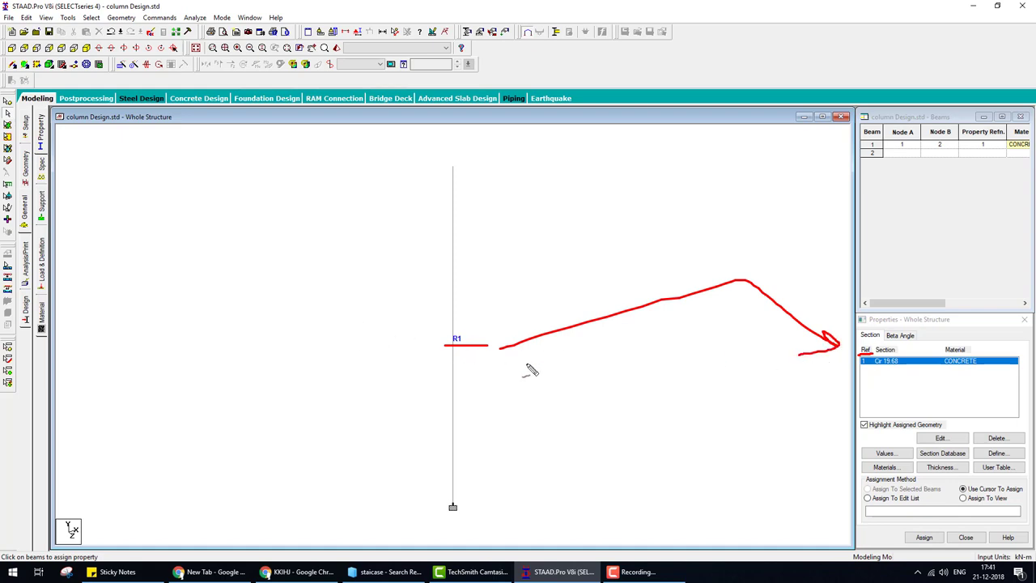
key(Escape)
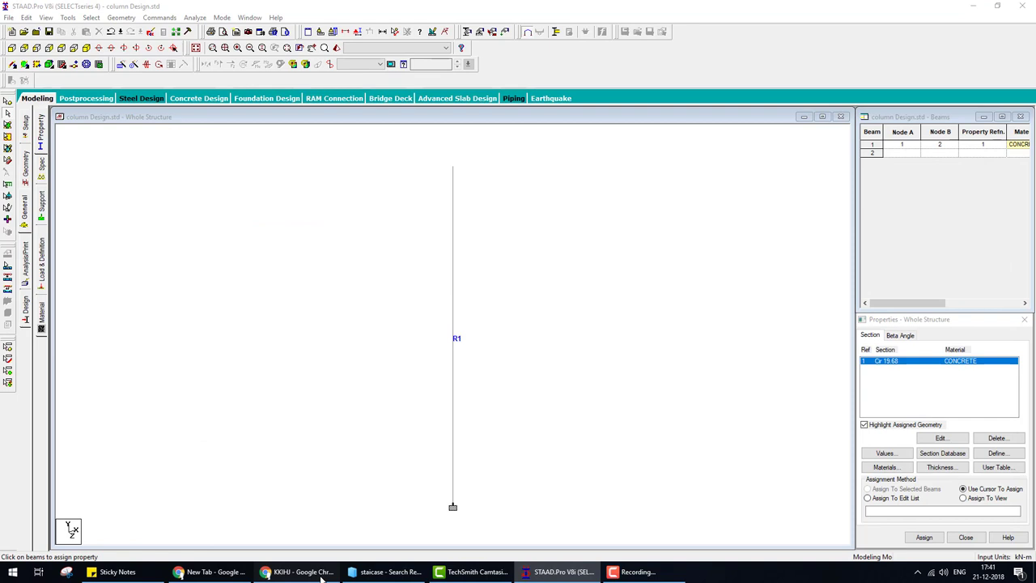
click(299, 571)
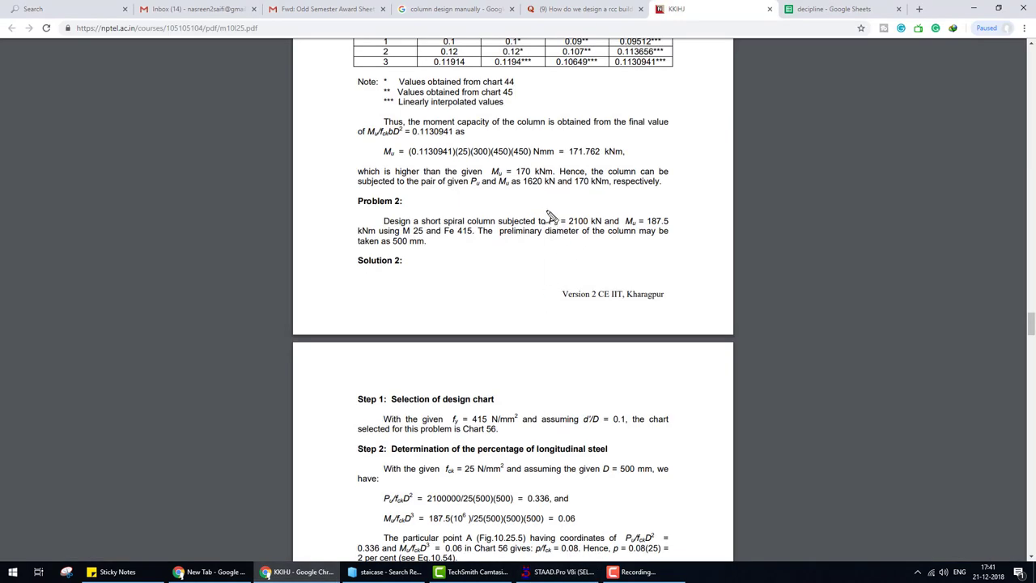
drag(542, 209, 626, 215)
mouse_move(478, 254)
mouse_down()
mouse_move(485, 304)
mouse_move(508, 281)
mouse_up()
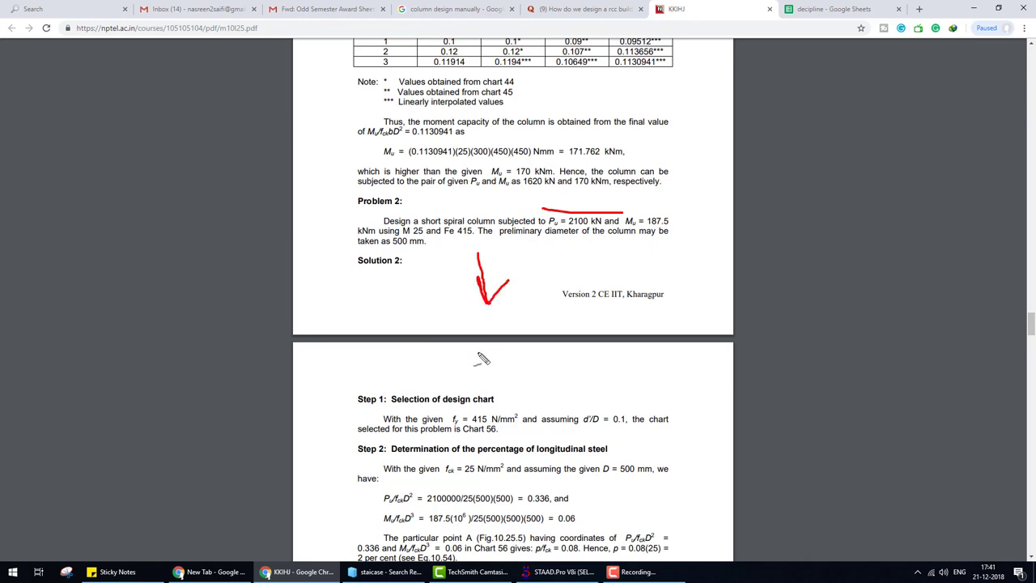
drag(478, 352, 526, 343)
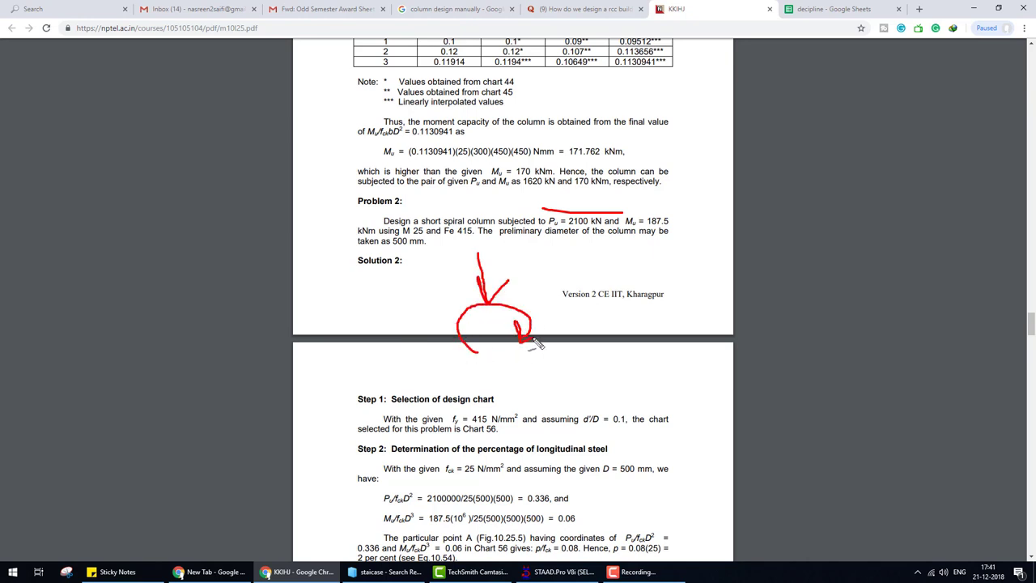
Create load case 1 of type Dead, titled dead.
click(559, 572)
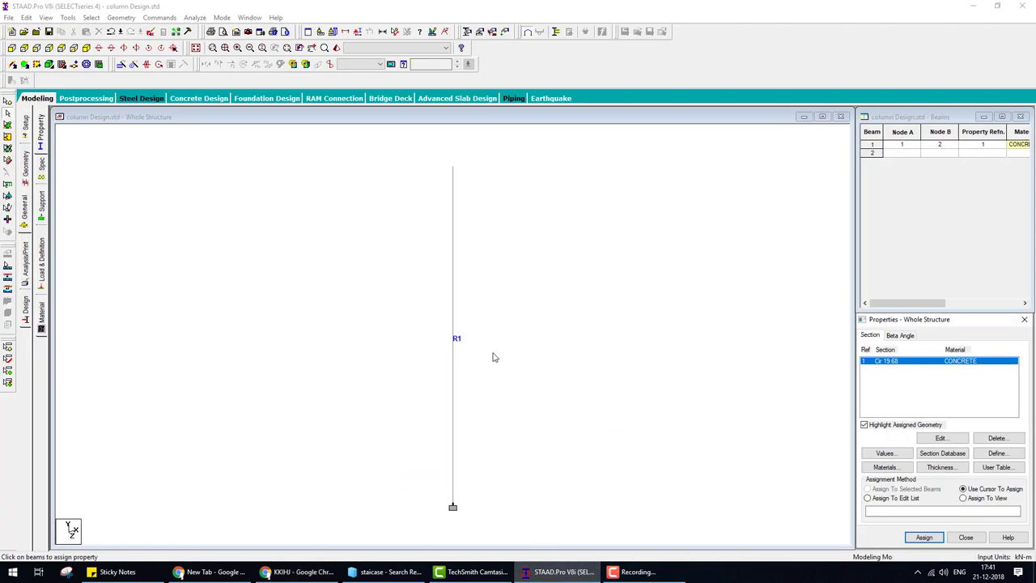
click(41, 264)
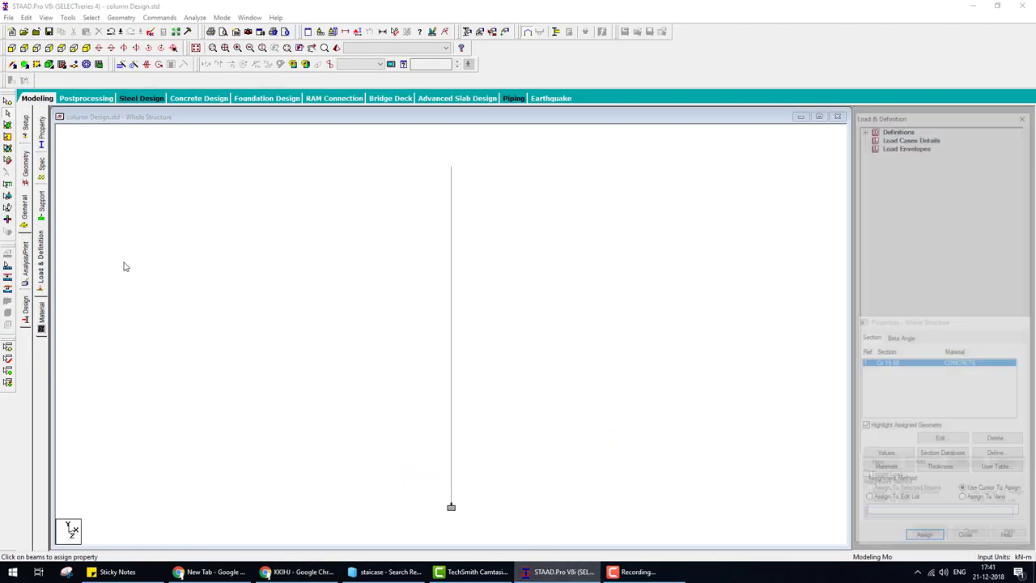
click(895, 136)
click(920, 466)
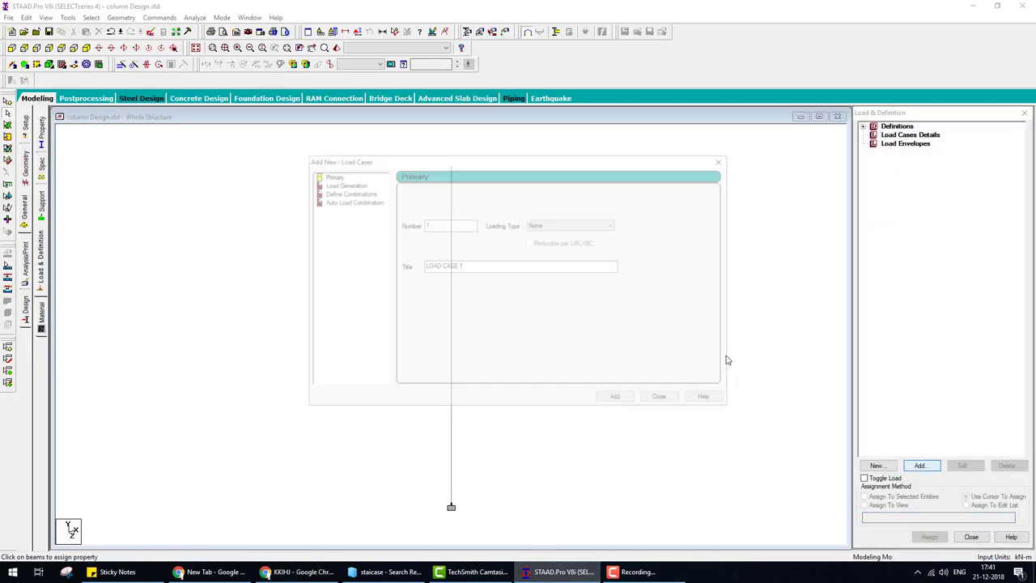
click(572, 224)
click(558, 242)
drag(465, 265, 165, 253)
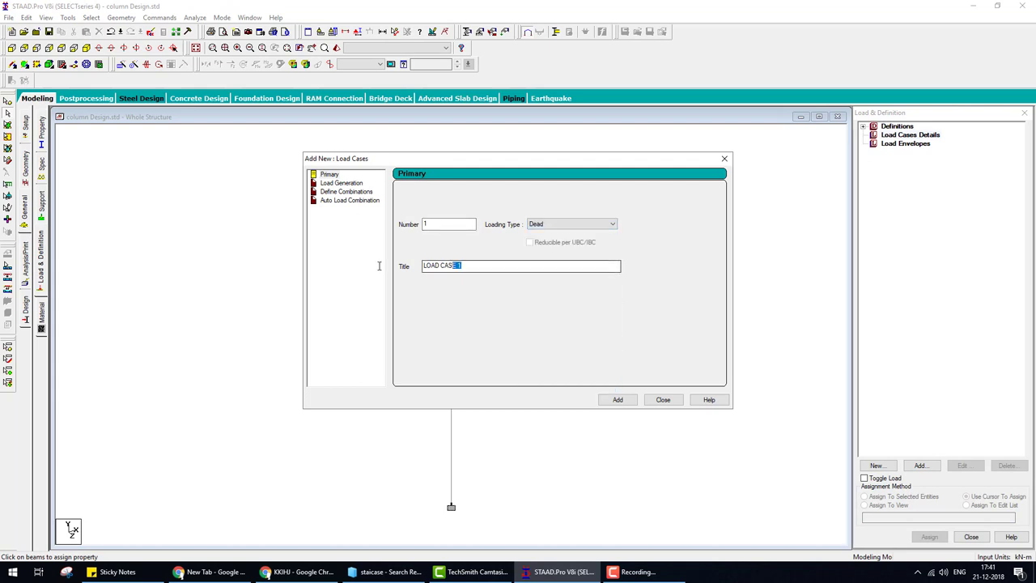
text(dead)
click(617, 400)
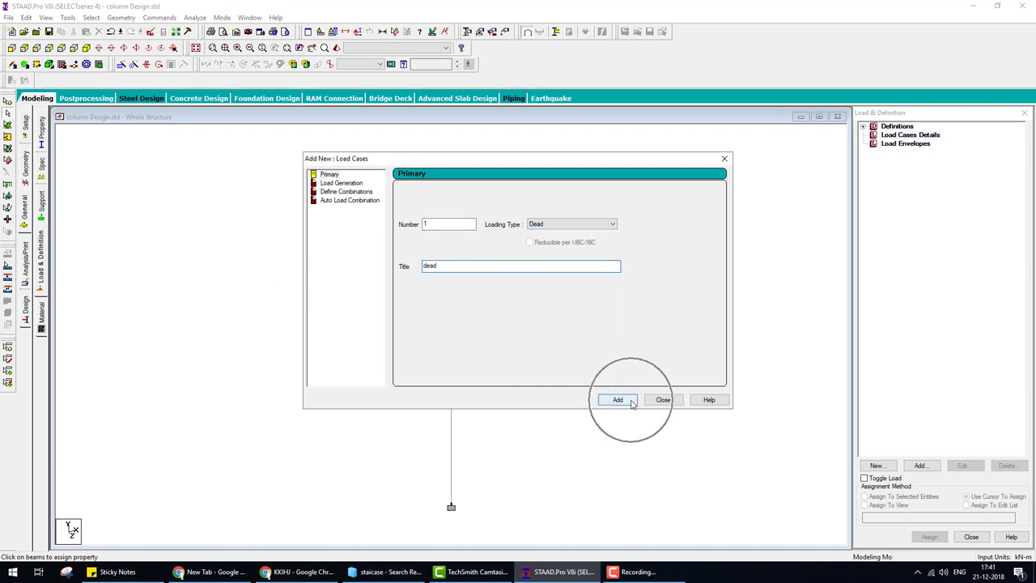
click(663, 400)
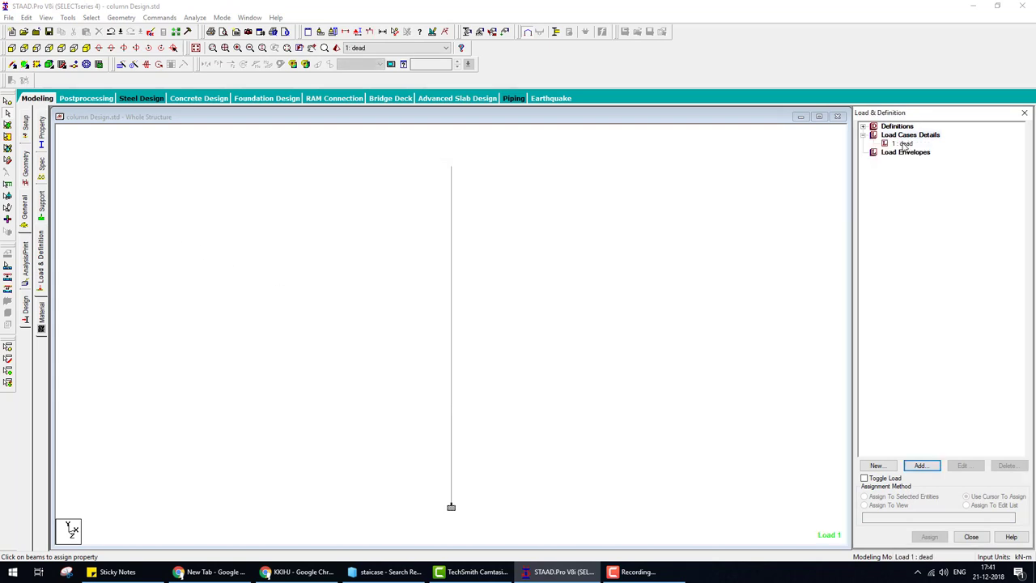
click(905, 143)
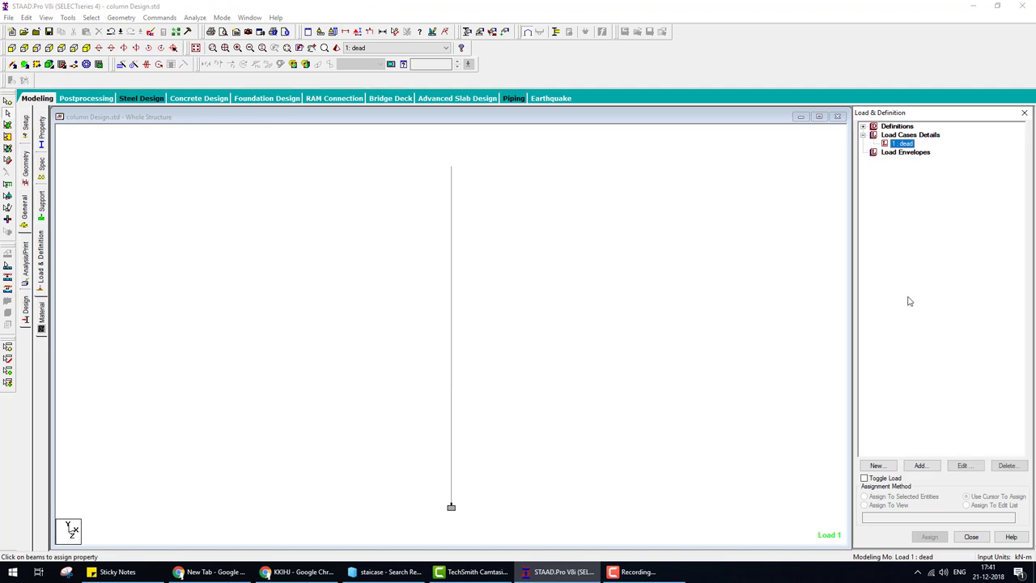
Apply a nodal load of FY -2100 kN and MZ 187.5 kNm at top node 2.
click(921, 466)
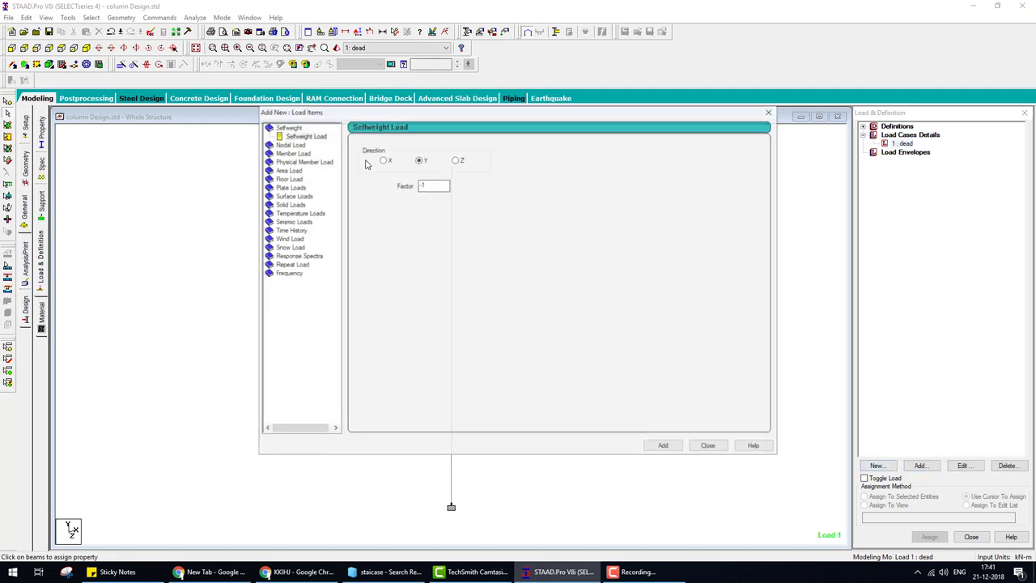
click(292, 144)
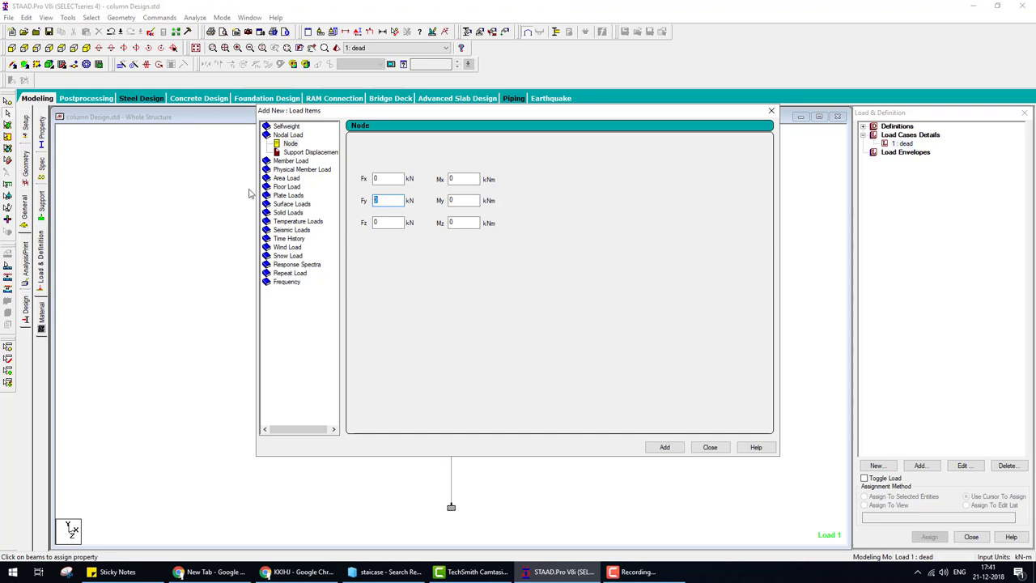
text(00)
click(454, 223)
text(187)
text(.5)
click(664, 447)
click(710, 447)
click(939, 152)
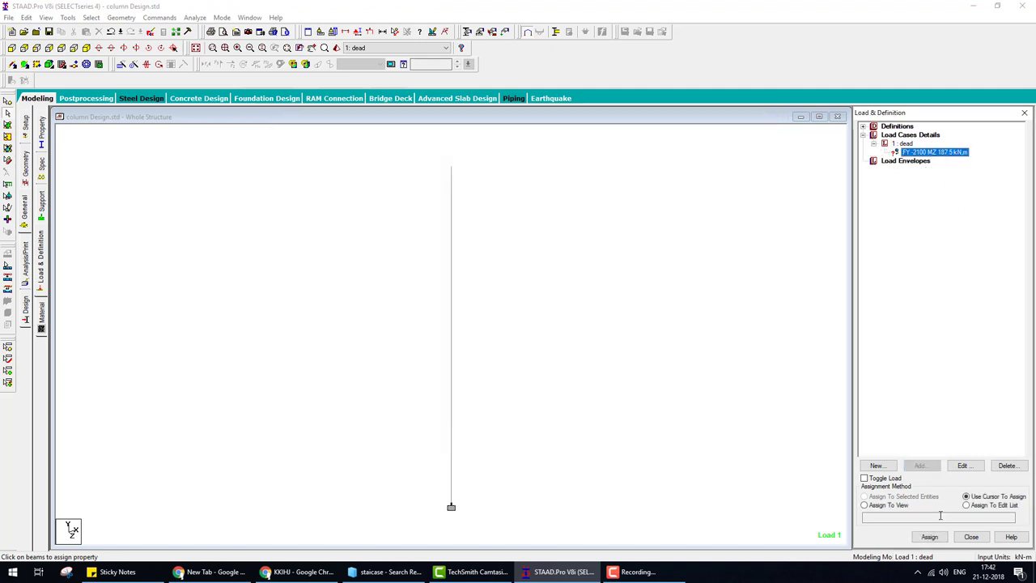
click(930, 537)
click(452, 168)
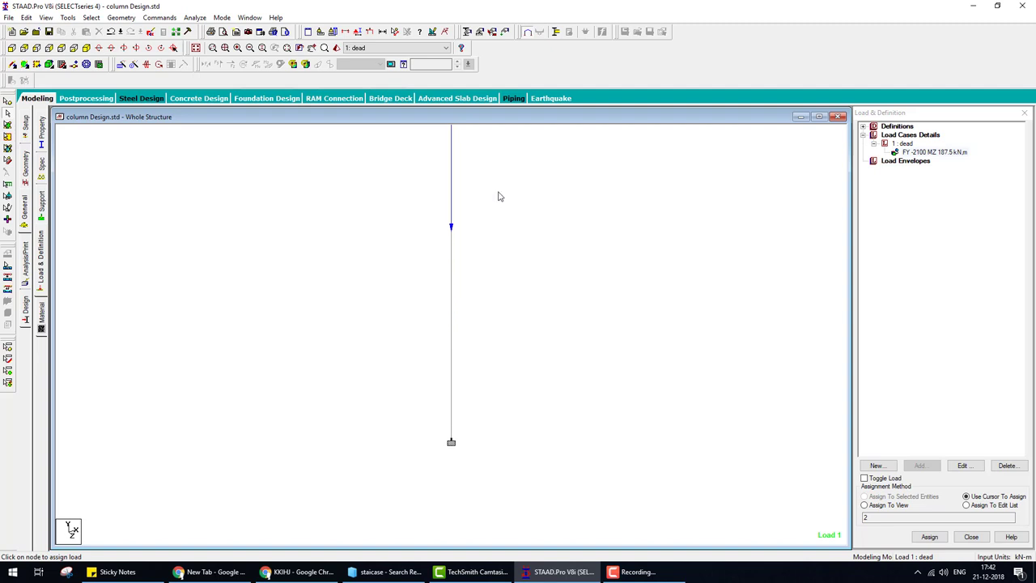
Set the point-force diagram scale to 400 kN per m in Symbols and Labels.
click(357, 33)
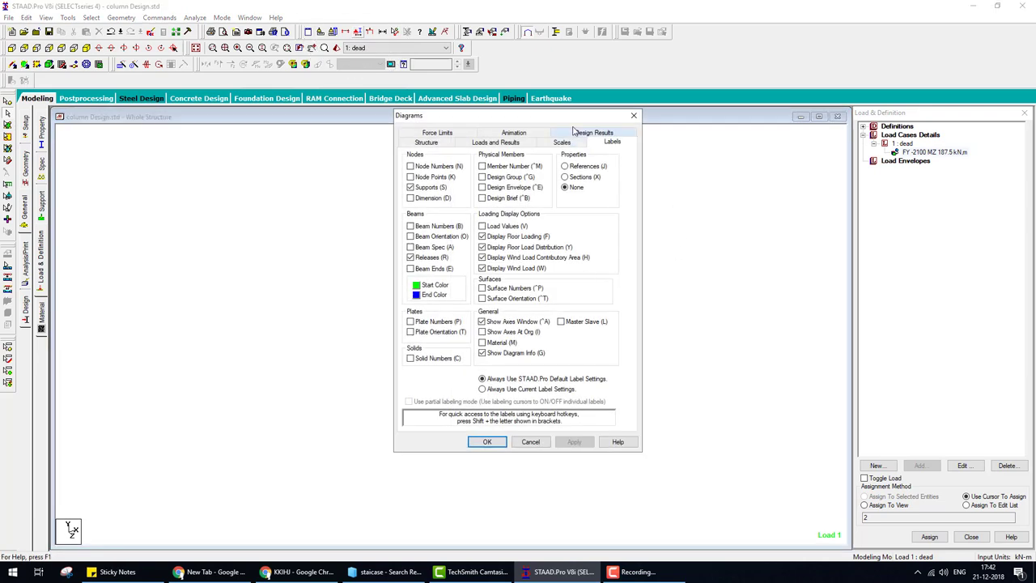
click(564, 143)
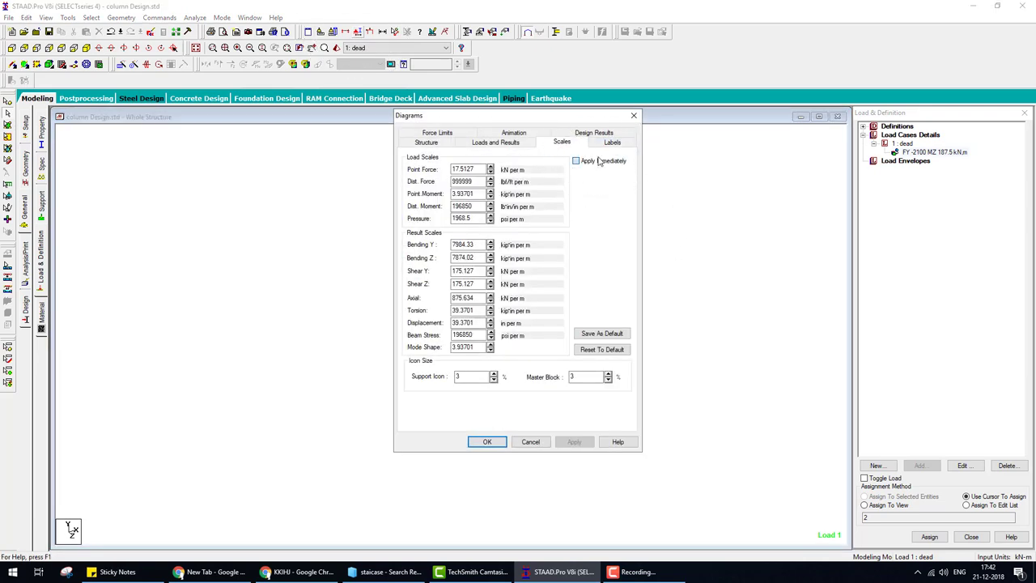
drag(613, 118, 795, 108)
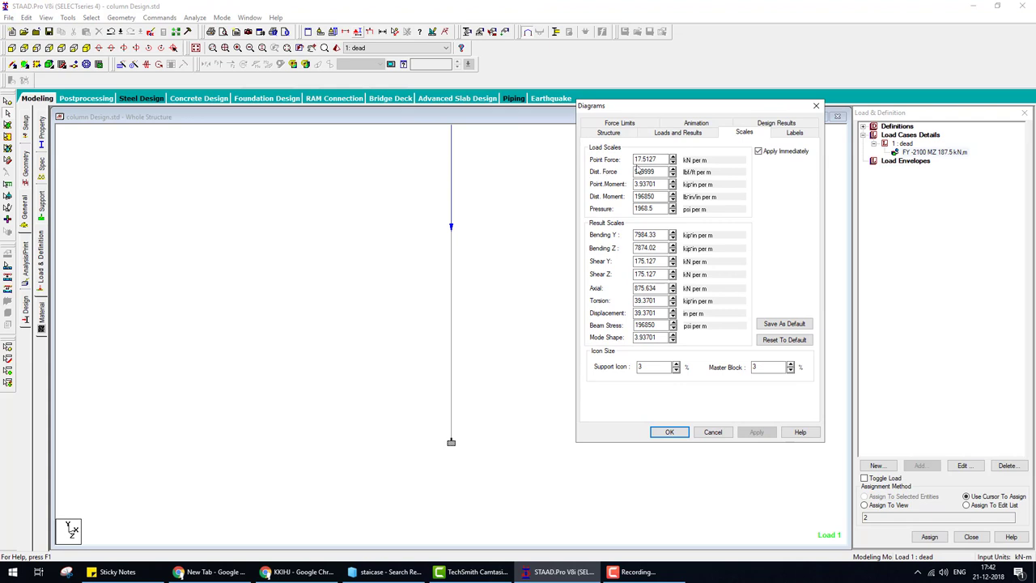
text(8)
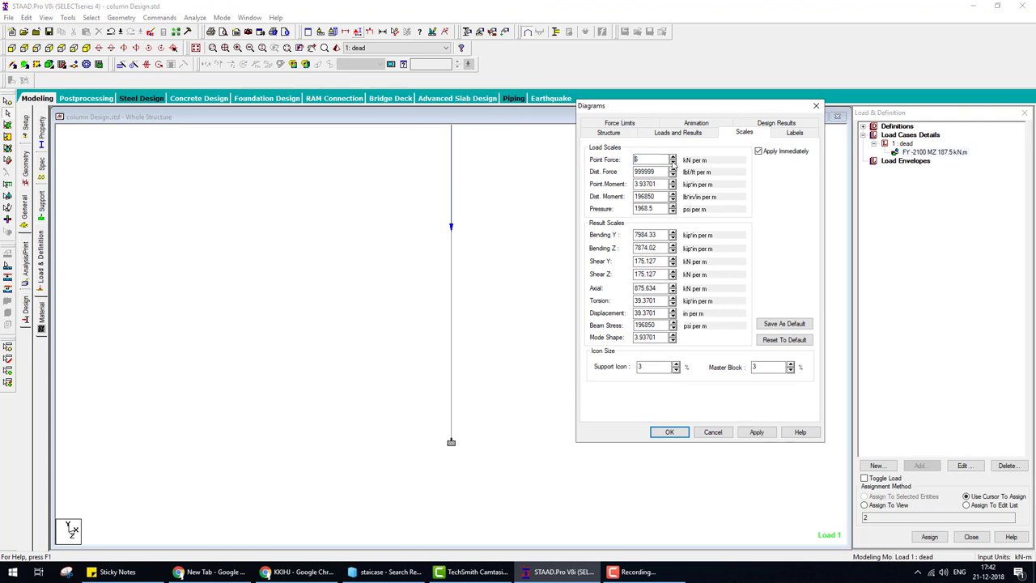
key(BackSpace)
click(675, 160)
click(673, 157)
click(673, 162)
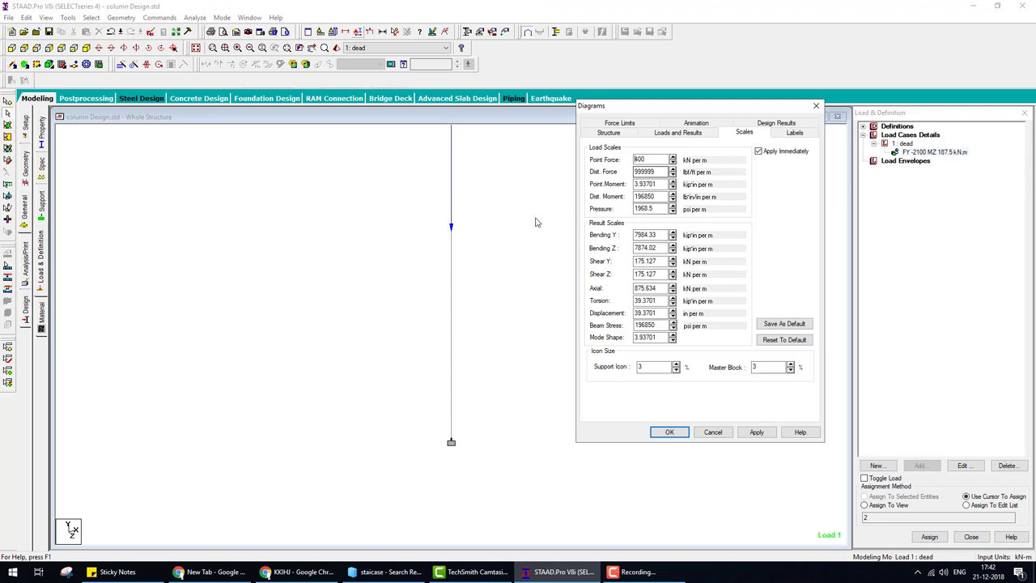
click(769, 434)
click(817, 106)
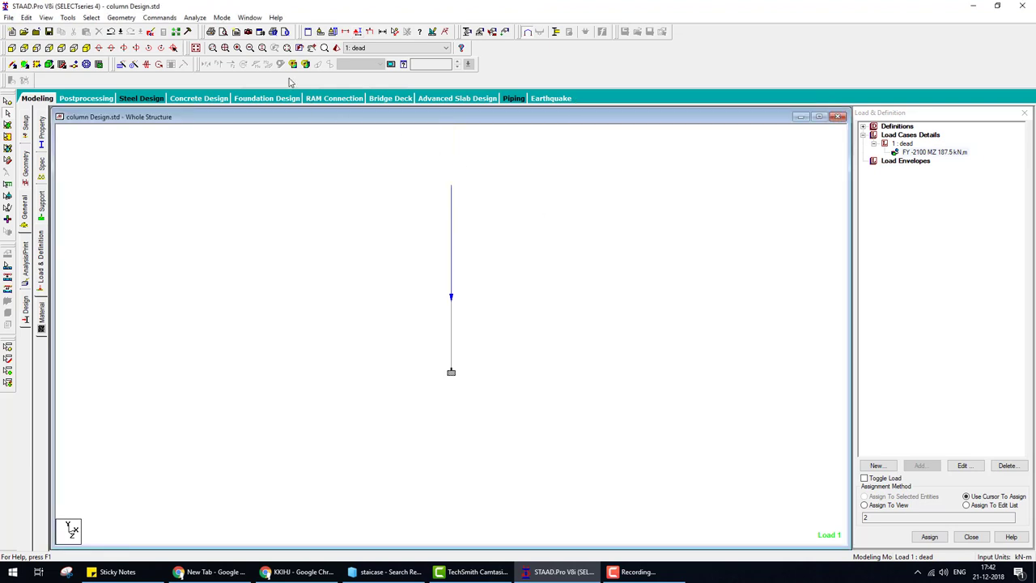
click(357, 31)
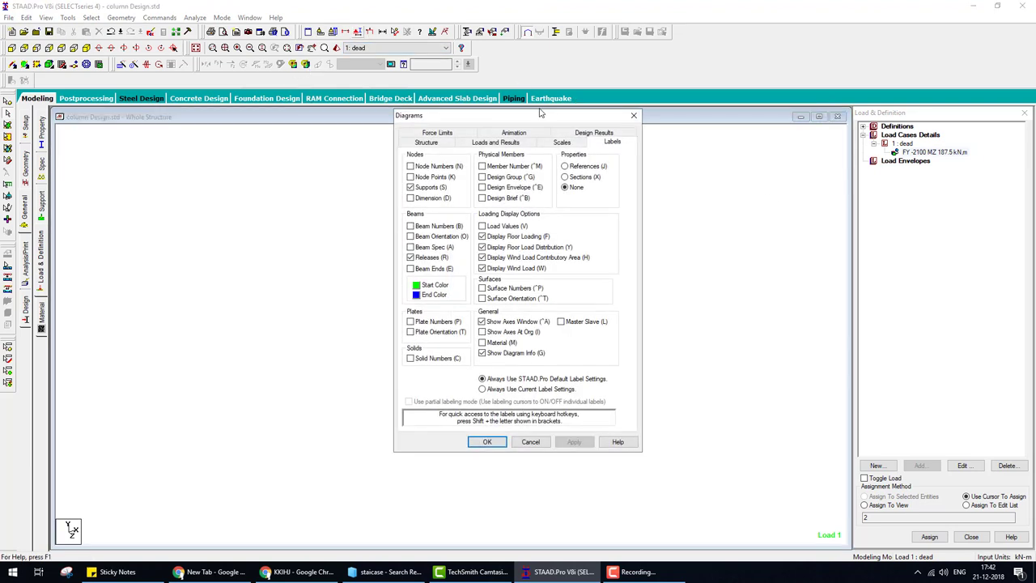
drag(540, 114, 777, 107)
click(786, 138)
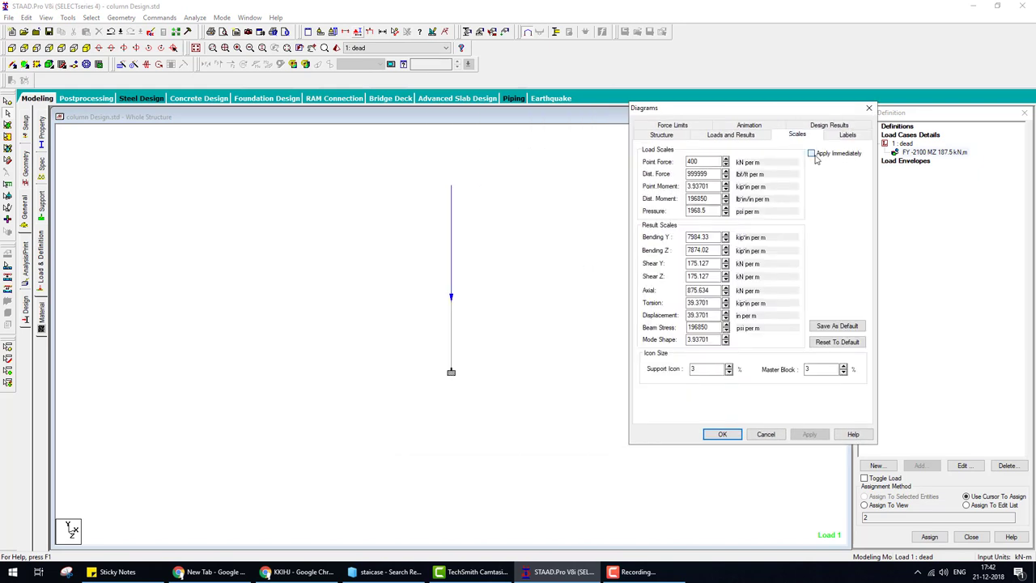
click(812, 153)
click(725, 159)
click(726, 159)
click(725, 158)
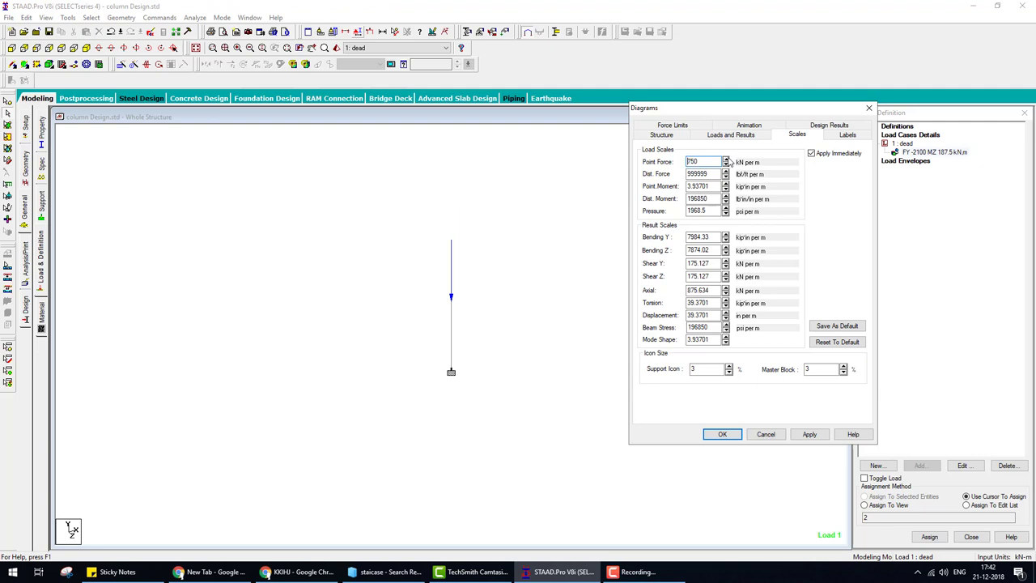
click(726, 160)
click(725, 159)
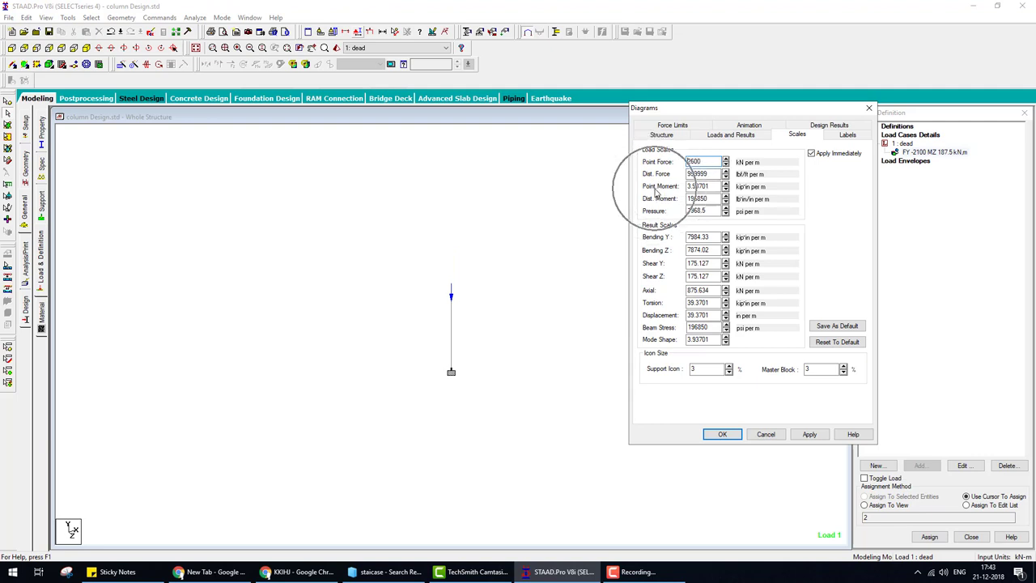
click(726, 183)
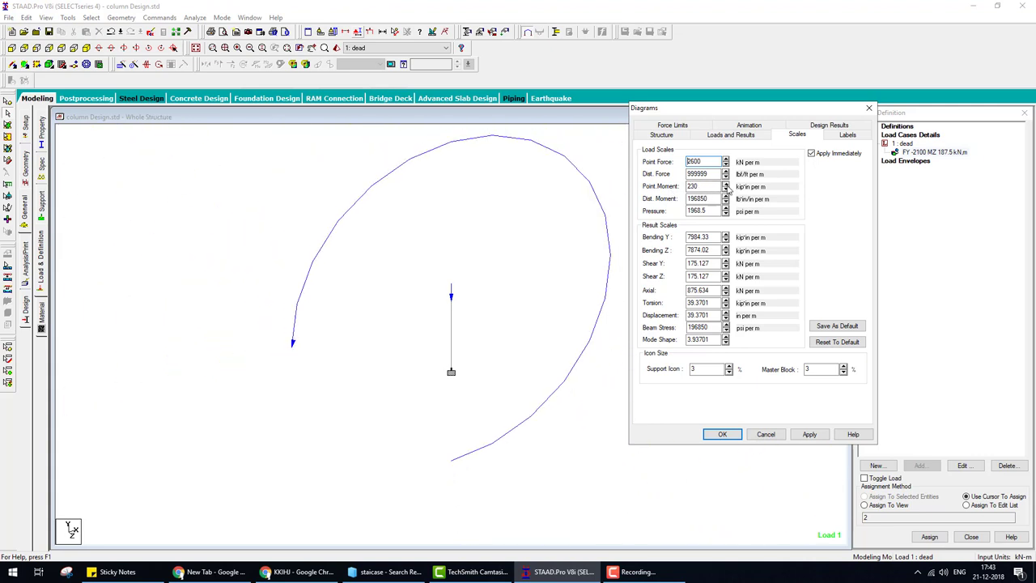
click(725, 183)
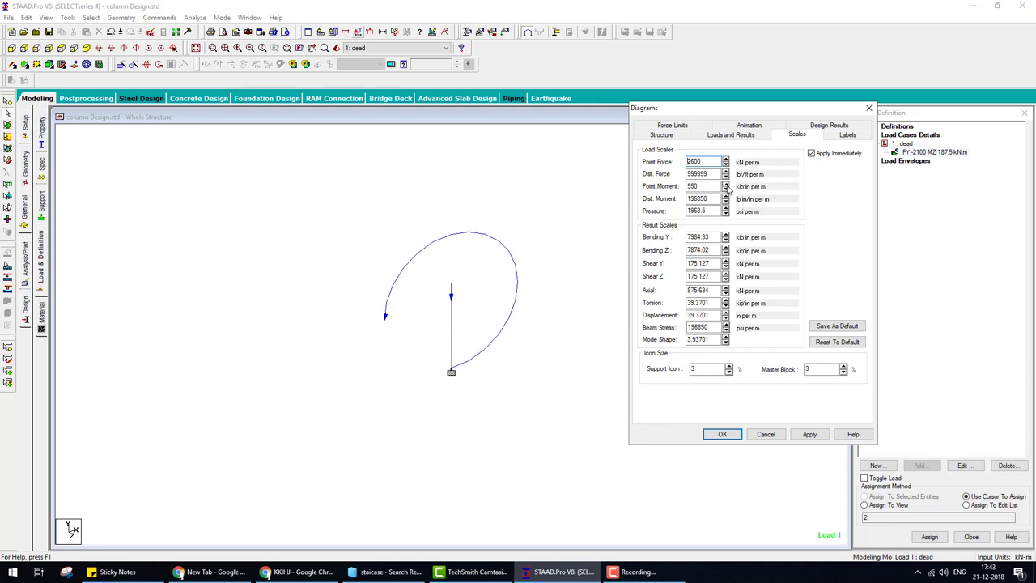
click(726, 184)
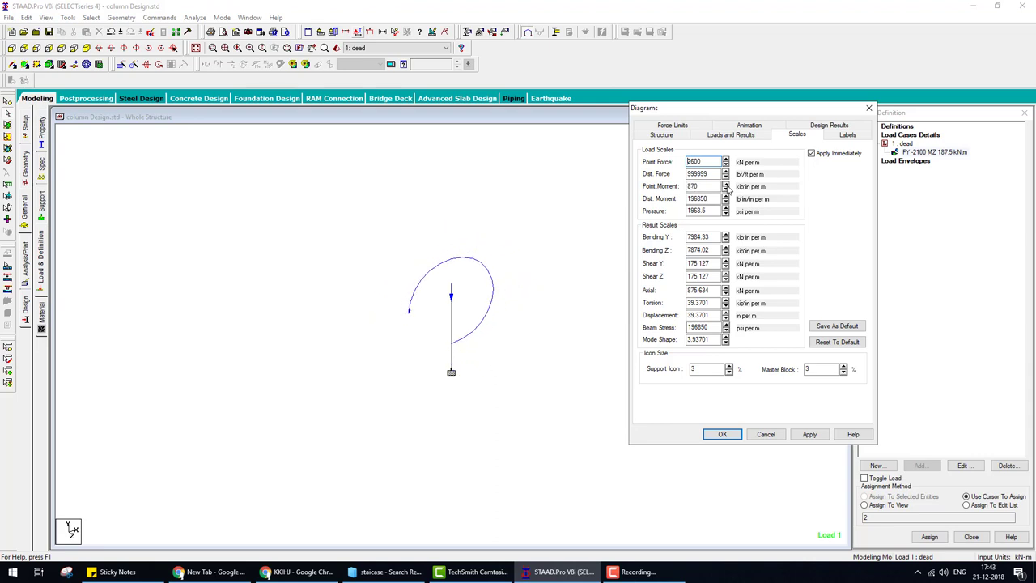
click(727, 184)
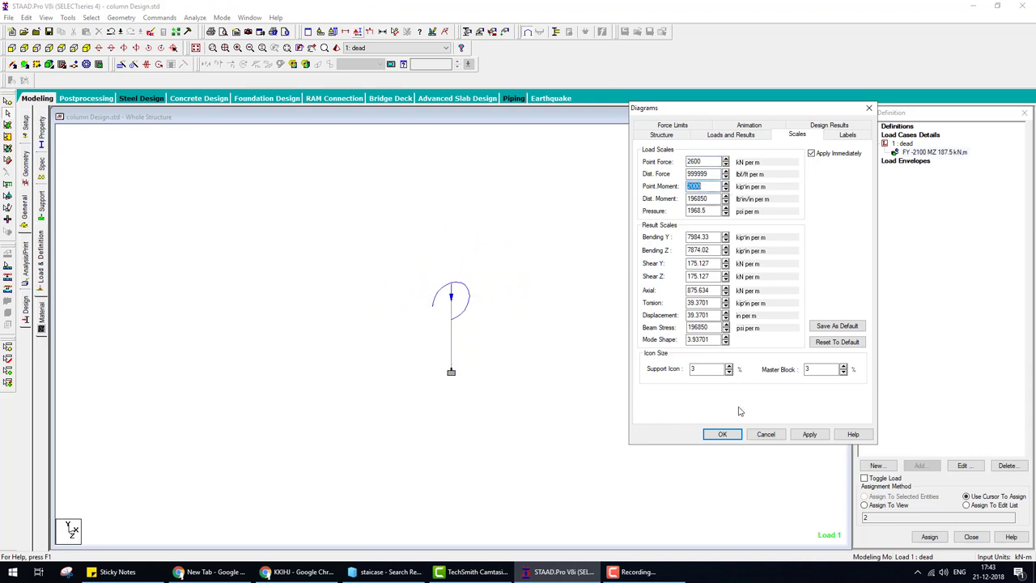
click(723, 434)
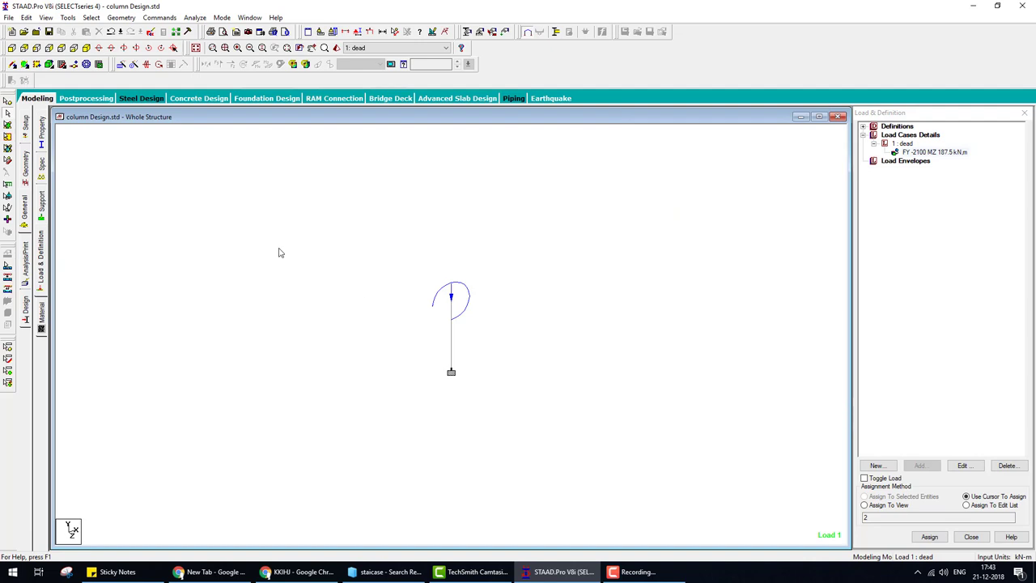
click(196, 48)
drag(439, 162, 505, 234)
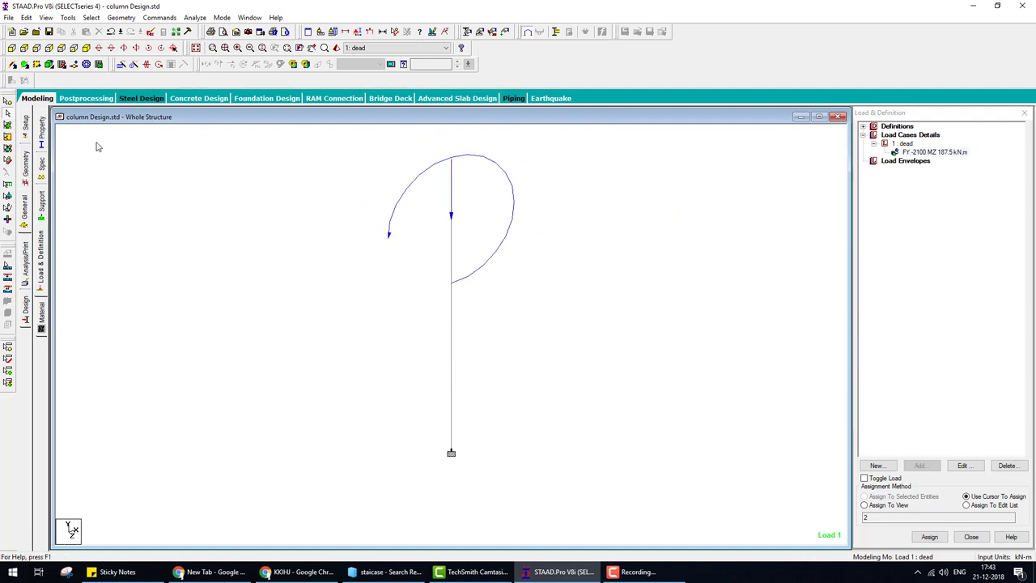
click(10, 50)
middle_drag(578, 289, 581, 316)
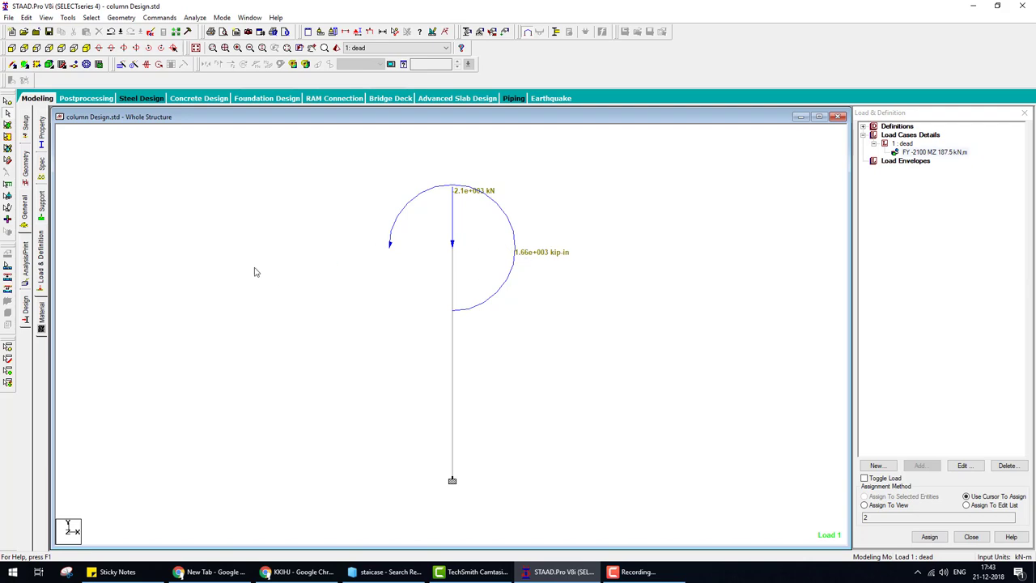
click(300, 572)
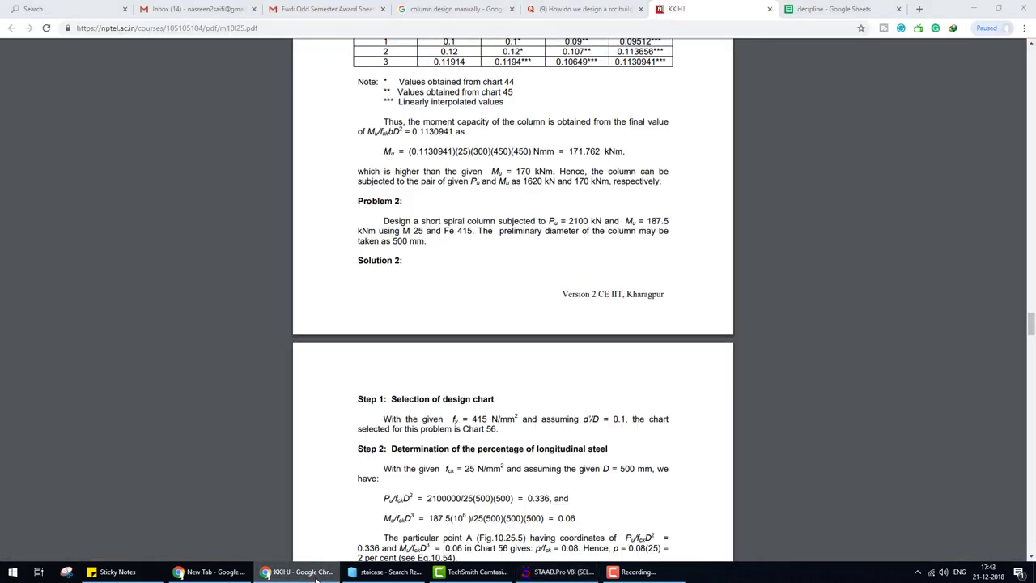
Add a PERFORM ANALYSIS PRINT ALL command, save the model and run the analysis.
click(299, 572)
click(31, 274)
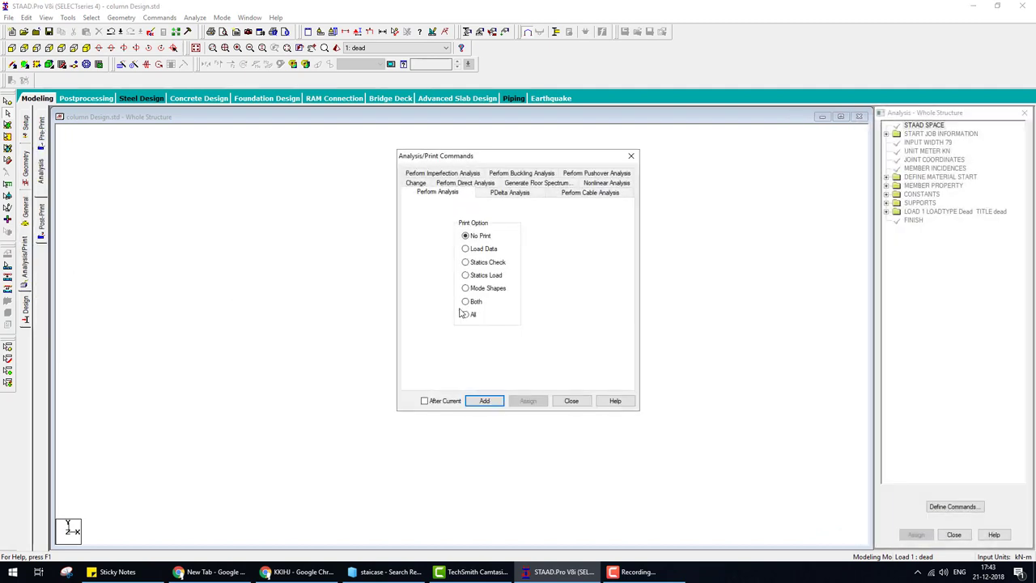
click(496, 402)
click(572, 401)
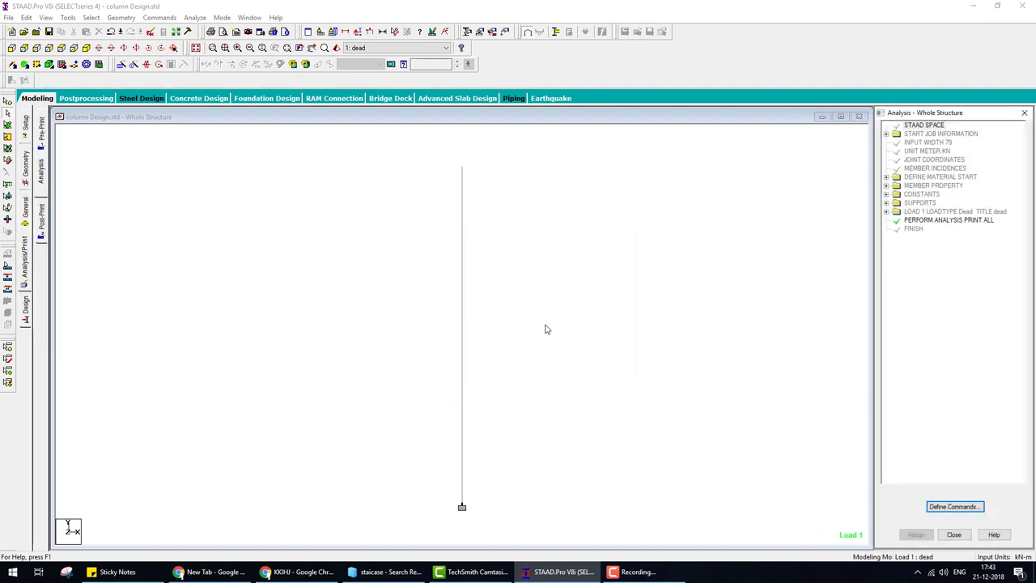
click(195, 17)
click(213, 29)
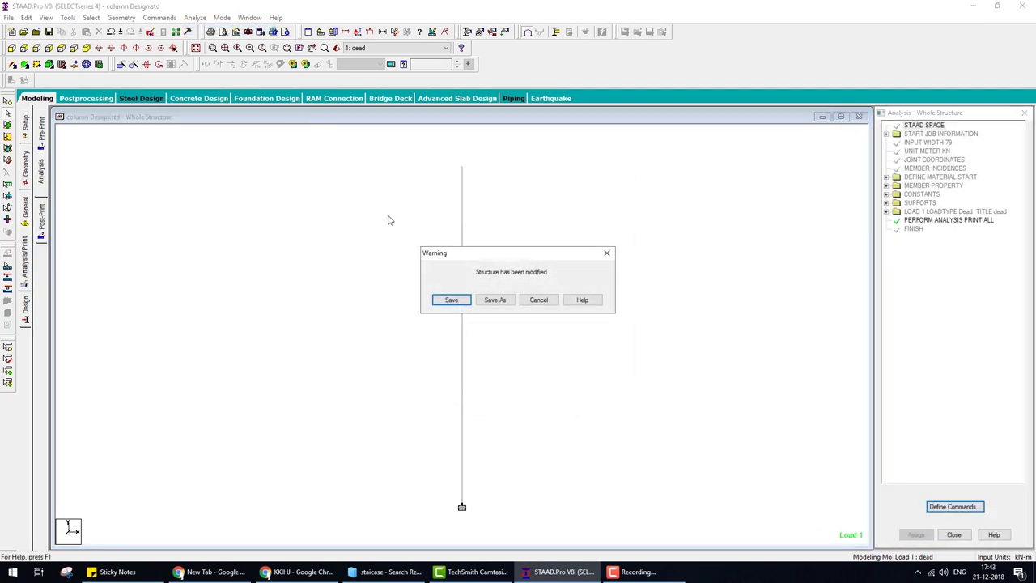
click(451, 298)
click(622, 401)
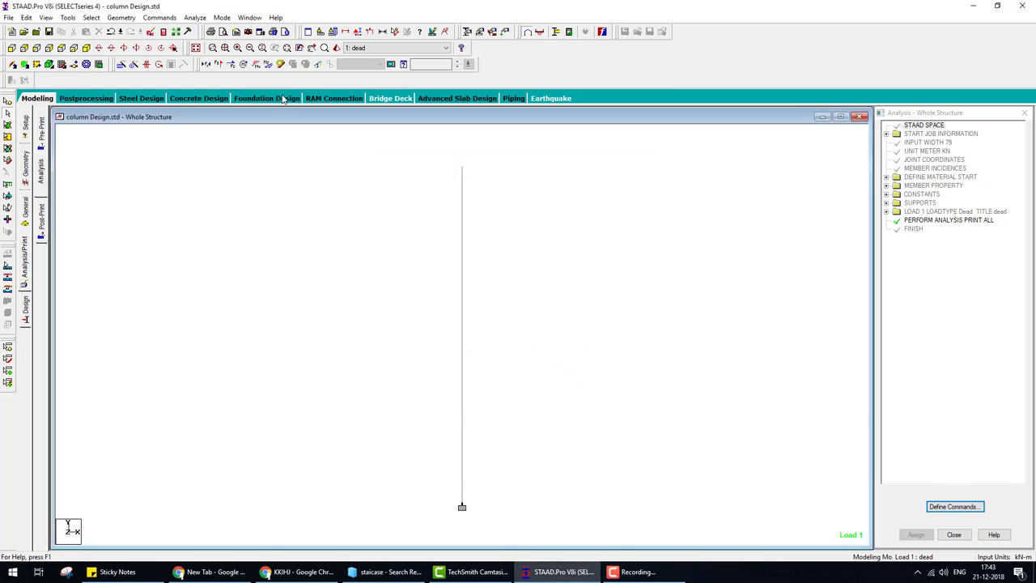
Review the Bending Y, Bending Z, Shear Z and Shear Y diagrams on the column.
click(257, 65)
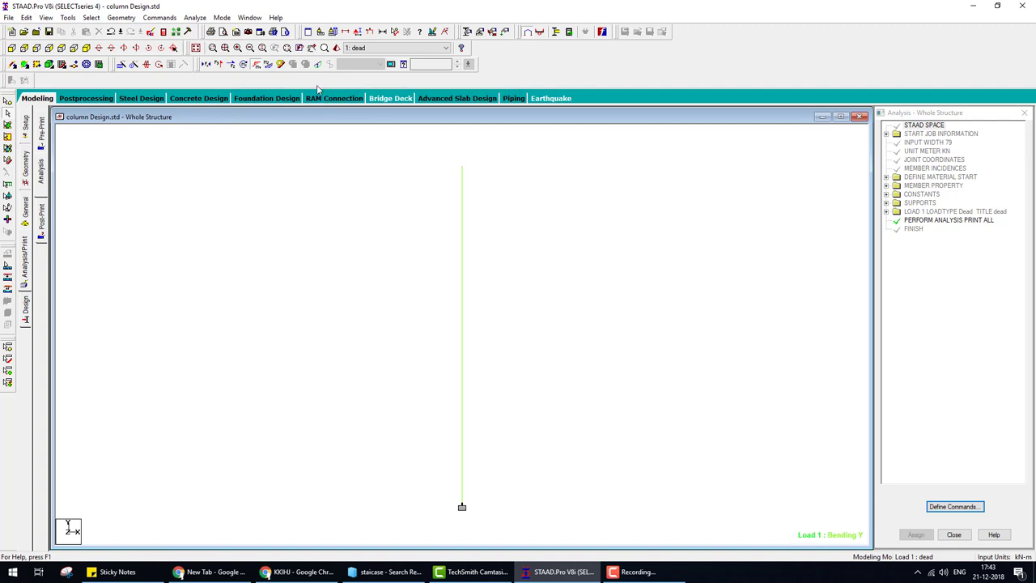
click(268, 64)
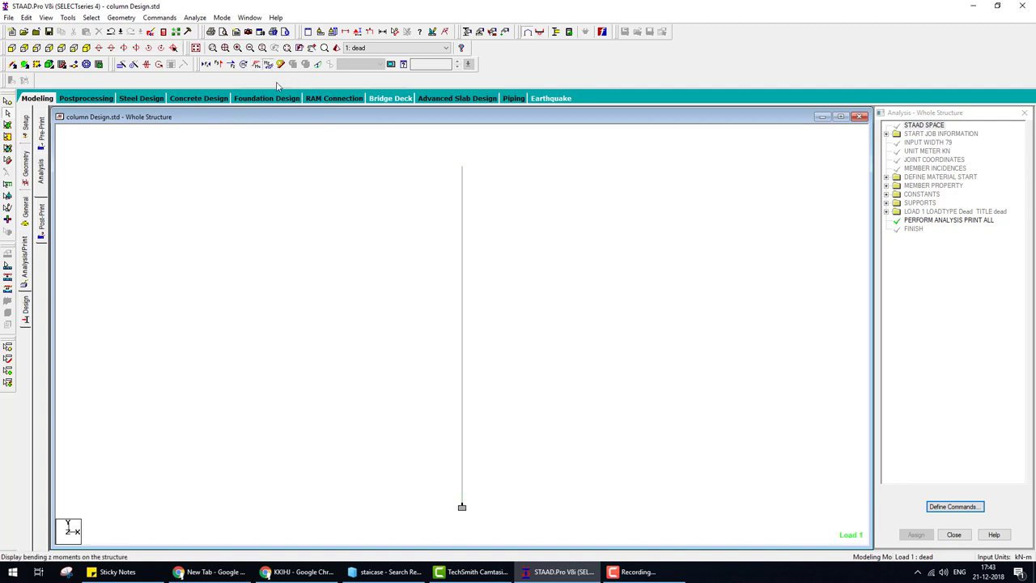
click(376, 256)
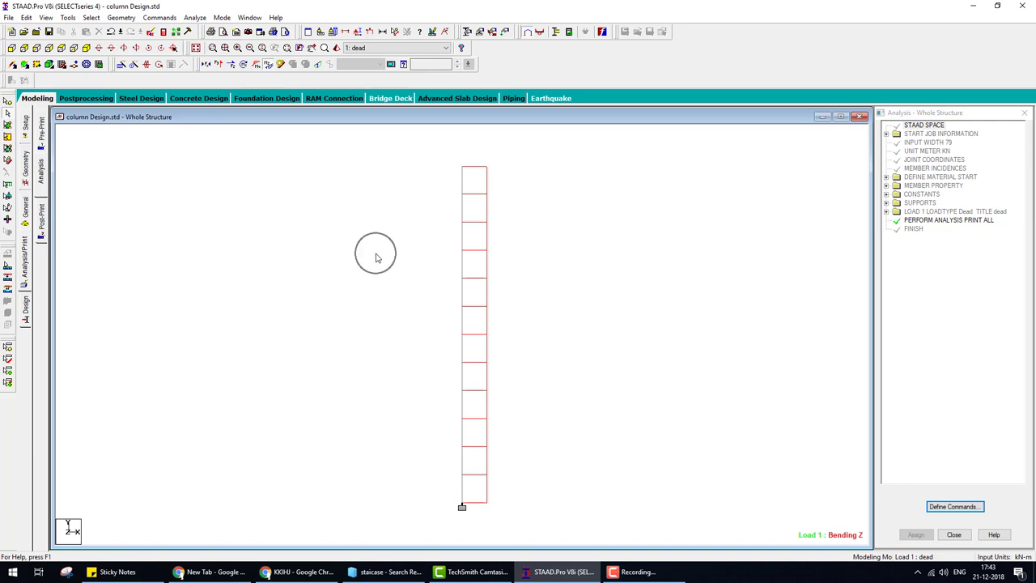
click(268, 65)
click(231, 64)
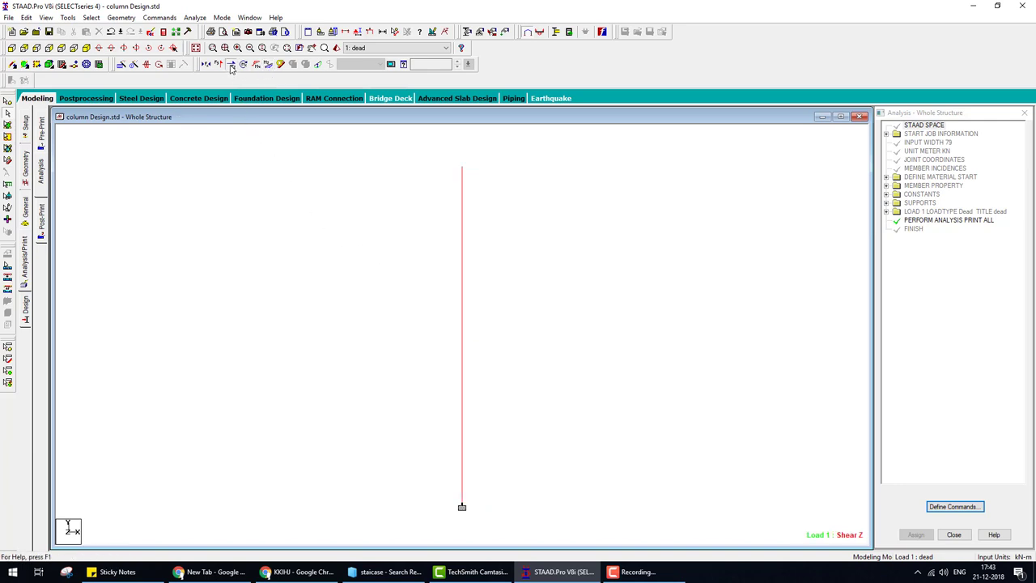
click(231, 65)
click(219, 64)
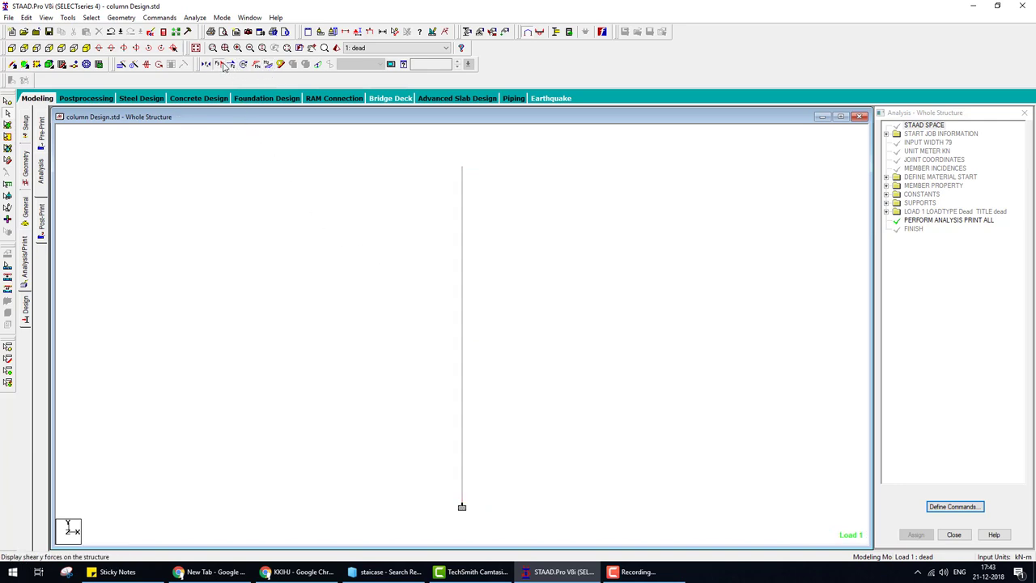
click(313, 226)
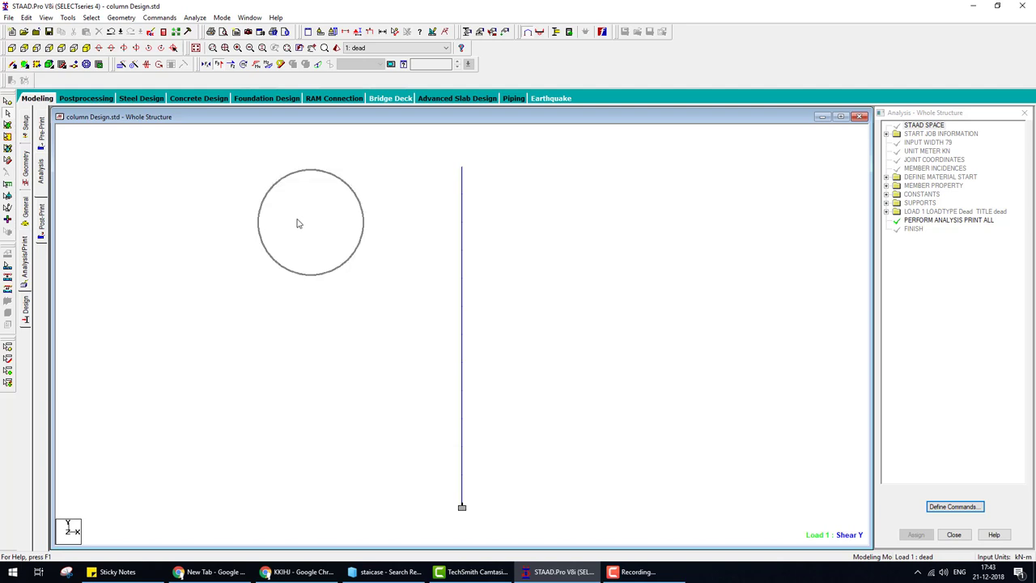
click(220, 65)
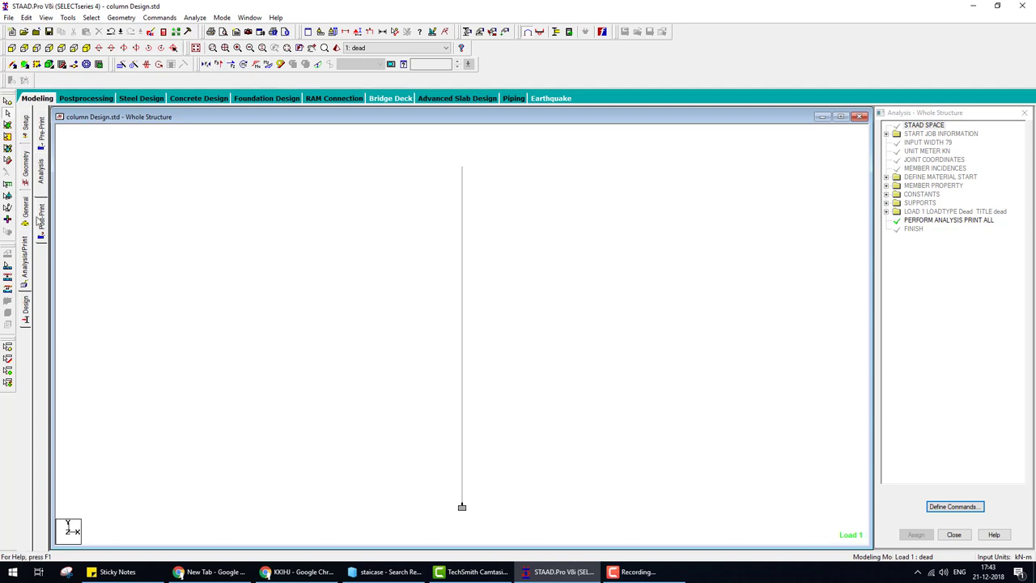
click(26, 308)
click(42, 173)
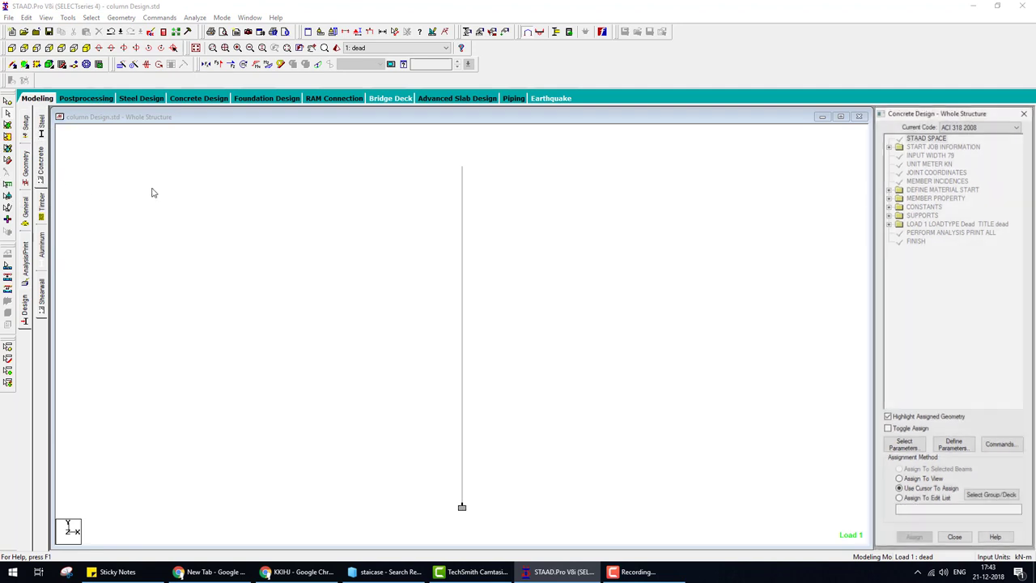
Set the concrete design code to IS456 with N-mm input units.
click(966, 127)
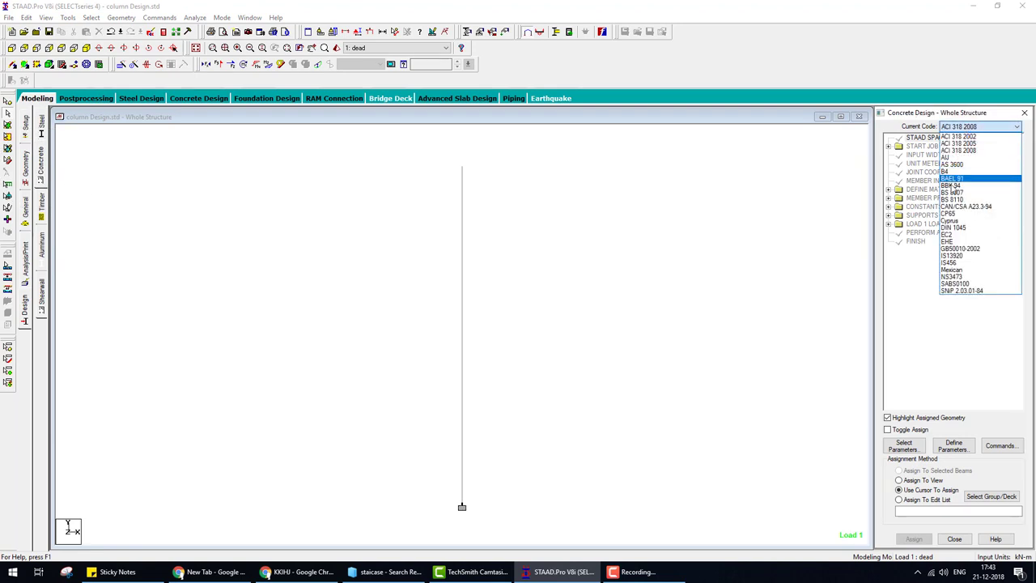
click(966, 263)
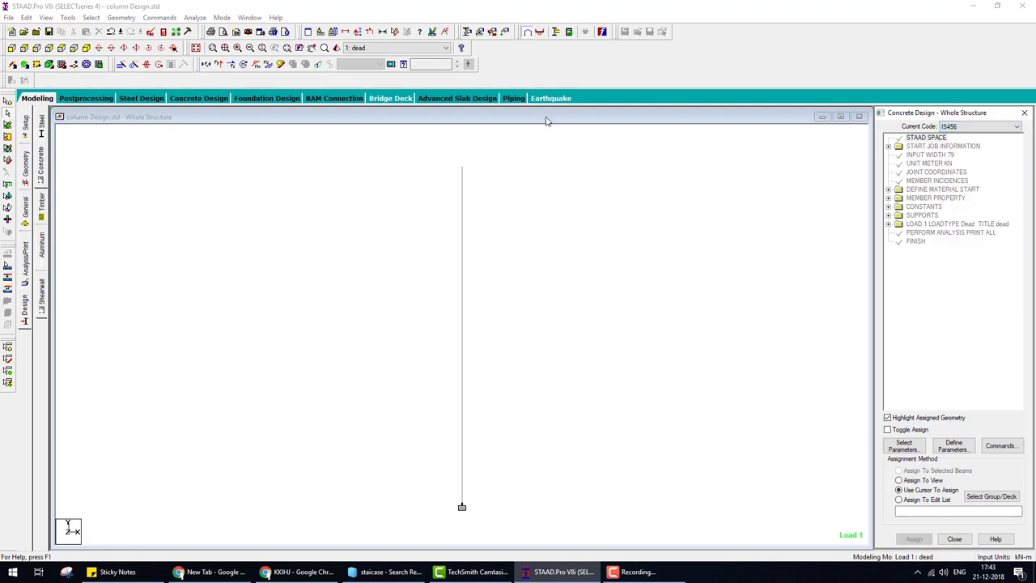
click(322, 36)
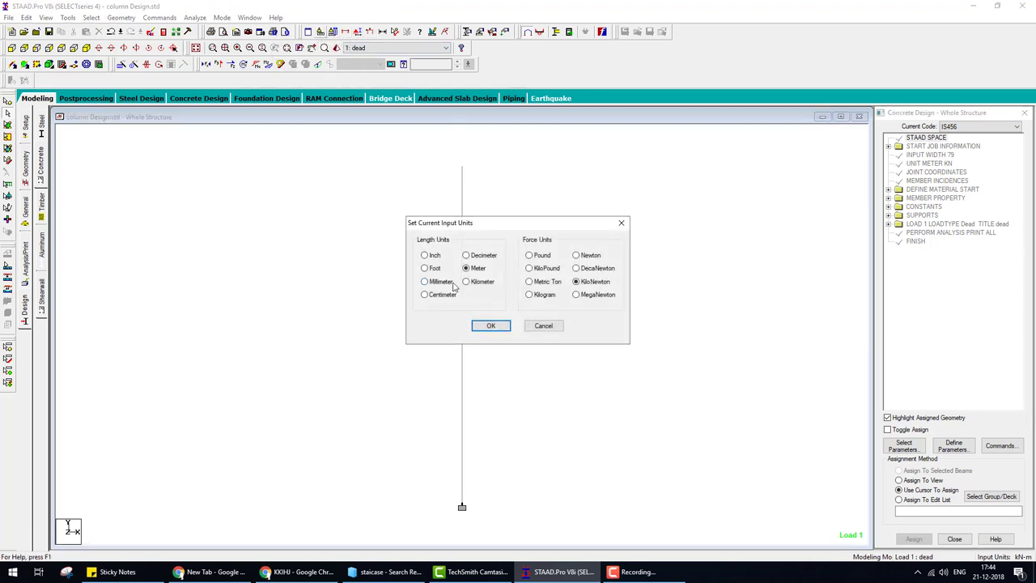
click(491, 325)
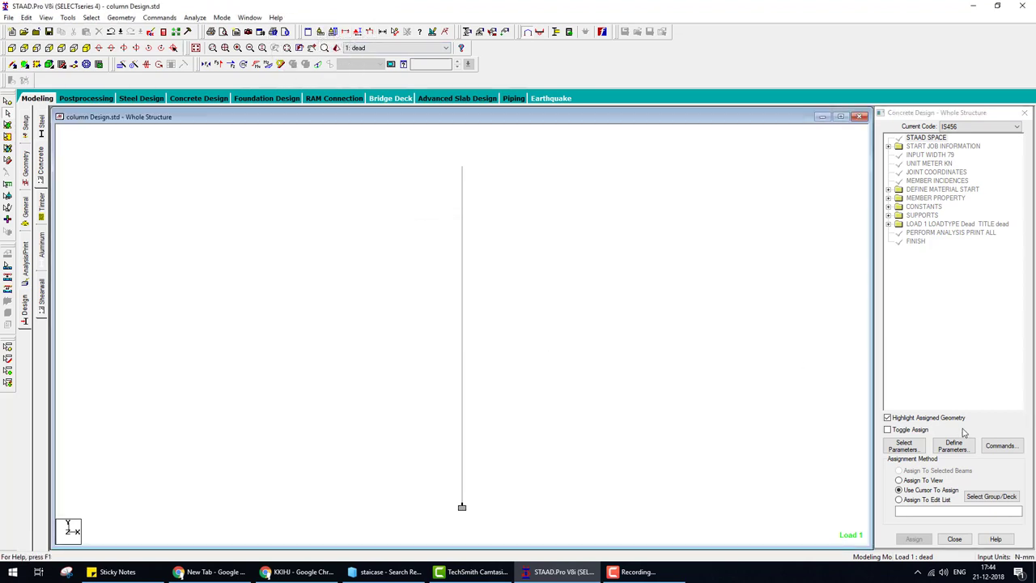
Add design parameters CLEAR 40 and FC 25, confirming the M 25 grade in the PDF.
click(965, 450)
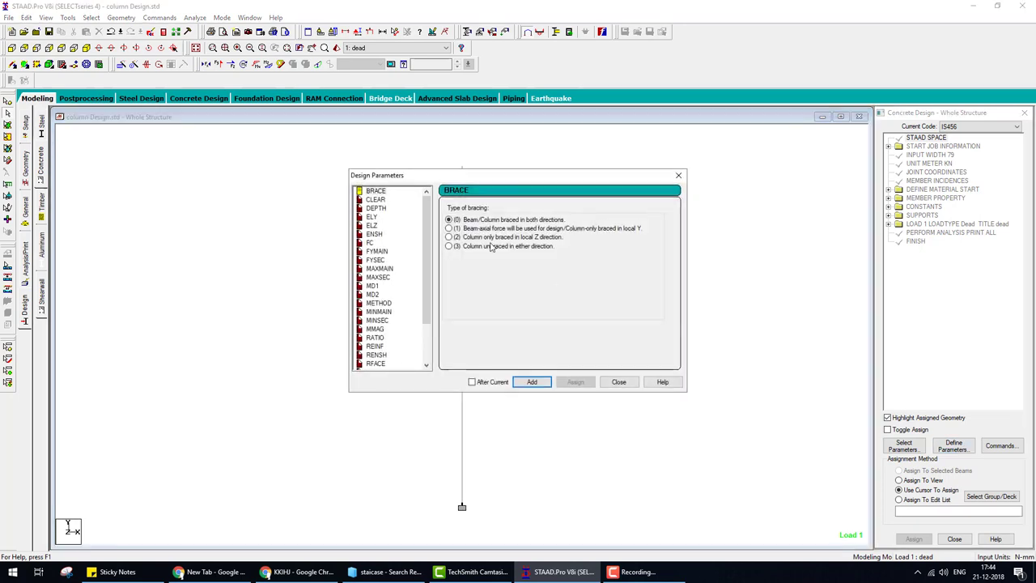
click(375, 199)
click(549, 240)
drag(549, 241, 453, 243)
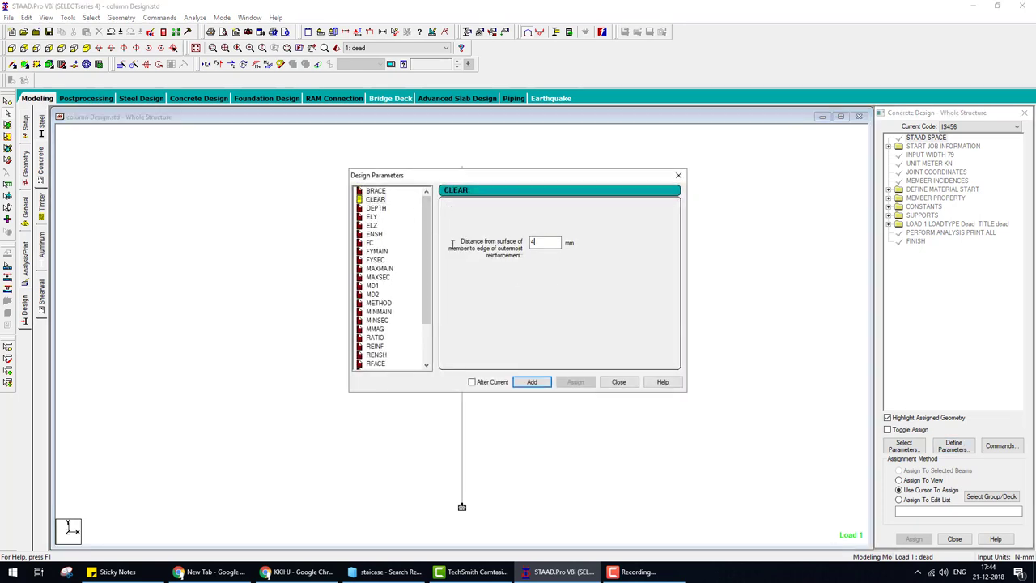
click(533, 382)
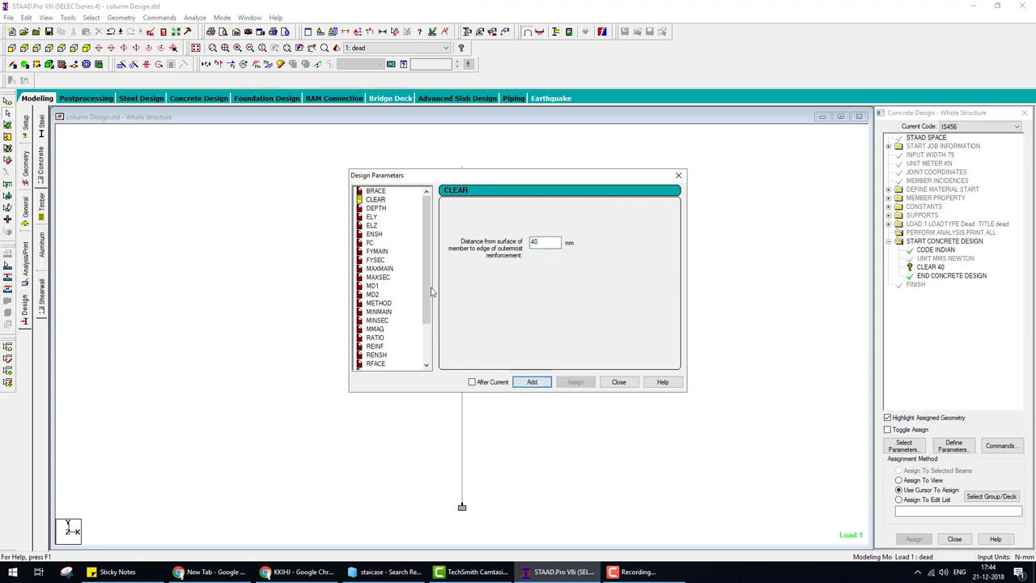
click(370, 242)
drag(551, 243, 483, 243)
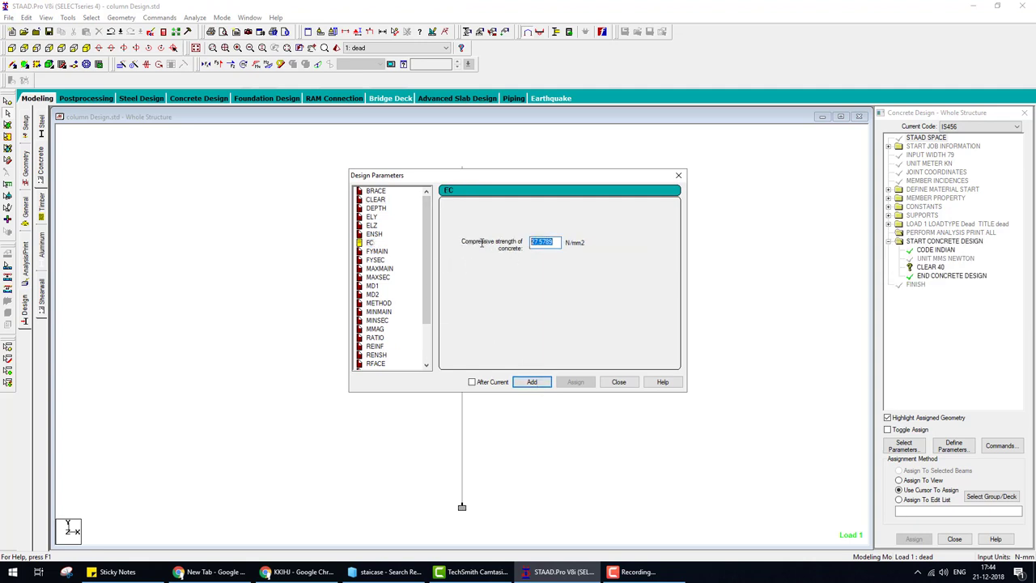
text(415)
click(299, 572)
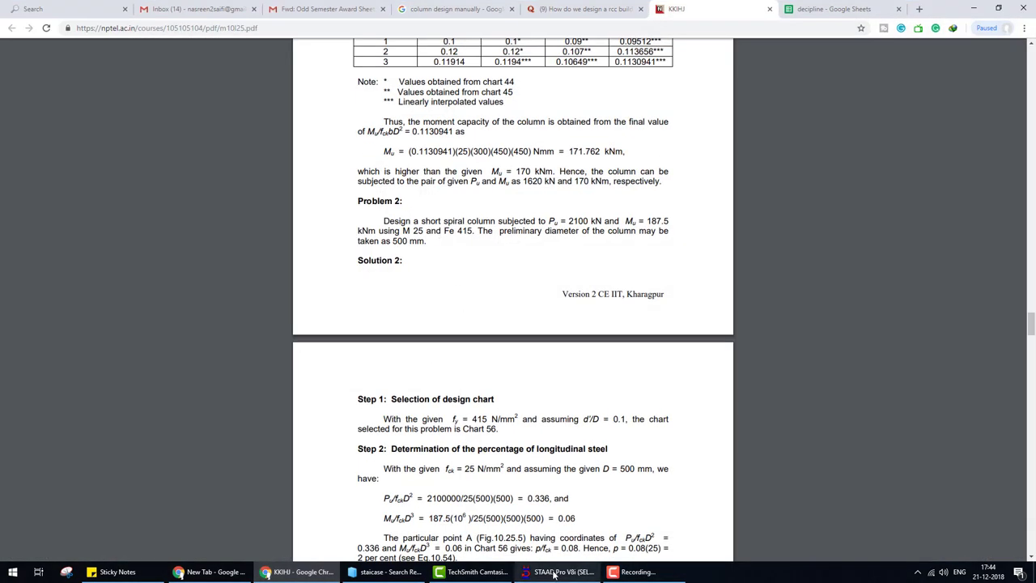
click(583, 576)
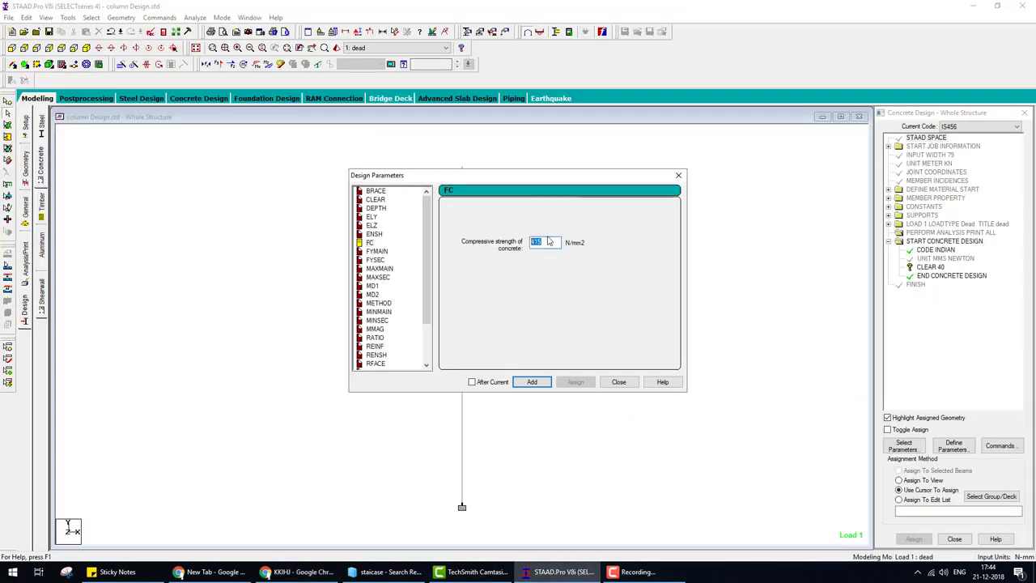
text(25)
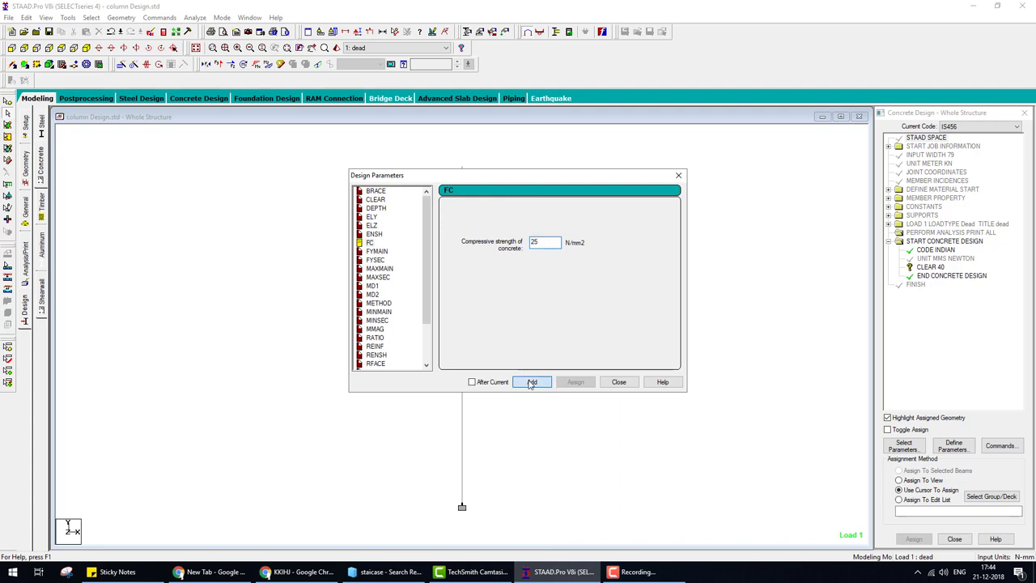
click(532, 381)
Add design parameters FYMAIN 415 and FYSEC 415.
click(374, 251)
click(548, 239)
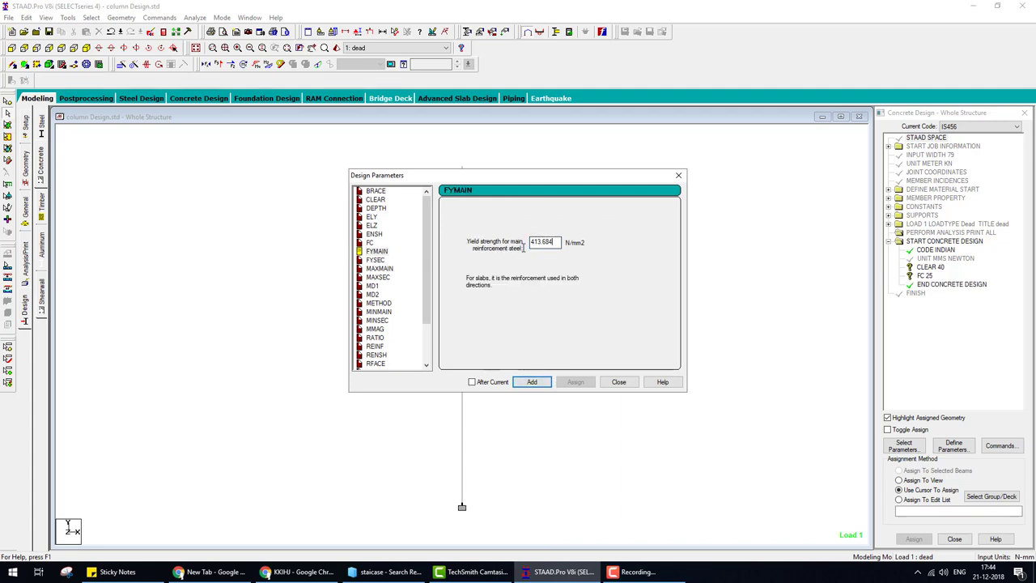
double_click(548, 240)
text(415)
click(532, 381)
click(376, 259)
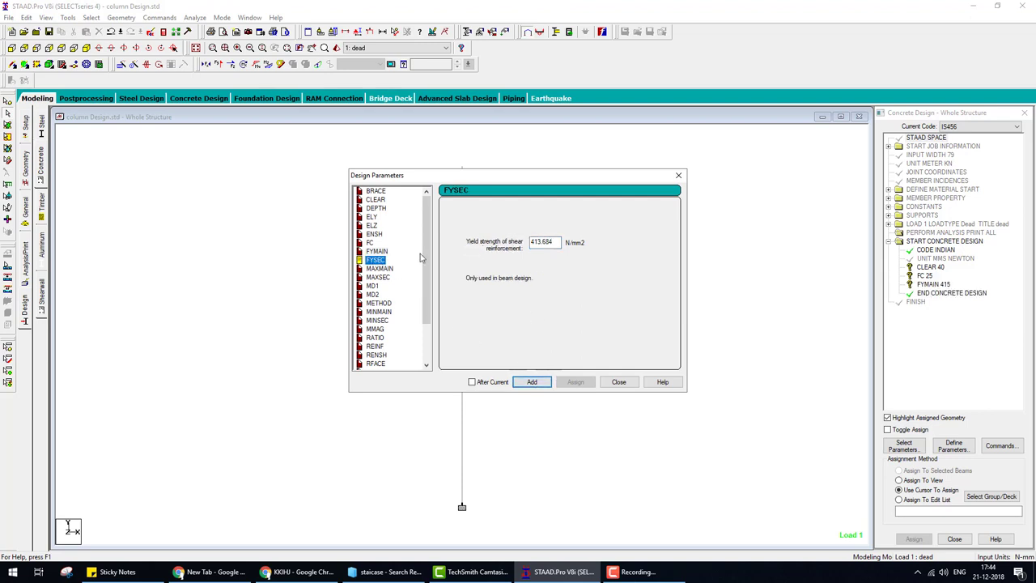
double_click(555, 242)
text(415)
click(532, 382)
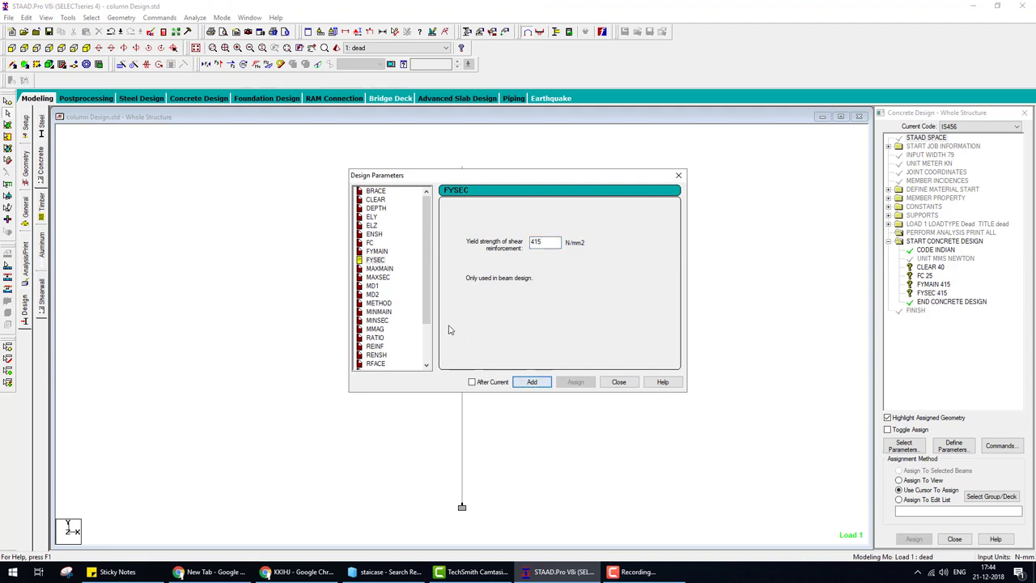
drag(428, 326, 429, 366)
click(615, 384)
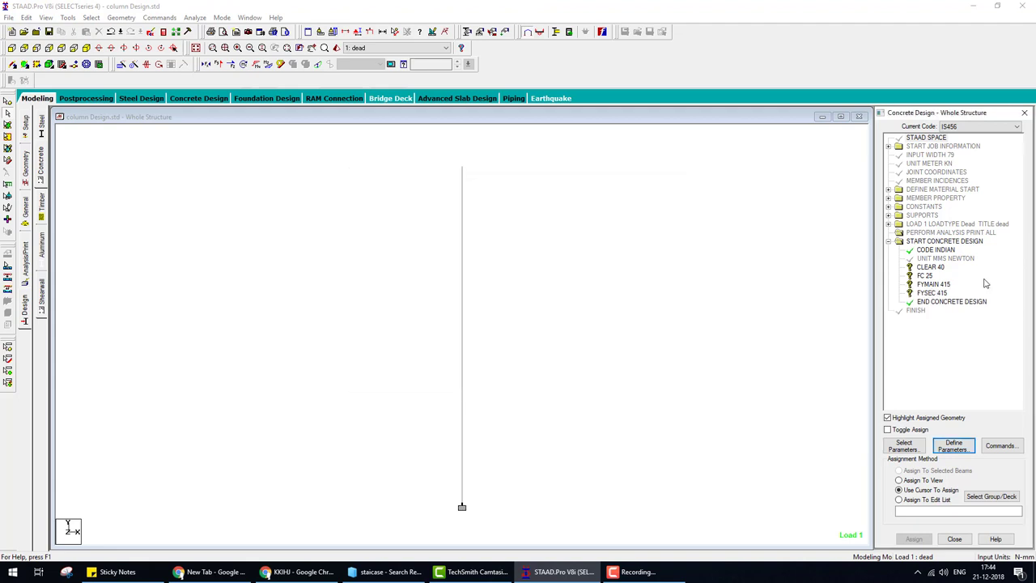
Add the DESIGN COLUMN and TAKE OFF commands to the IS456 concrete design.
click(998, 450)
click(752, 259)
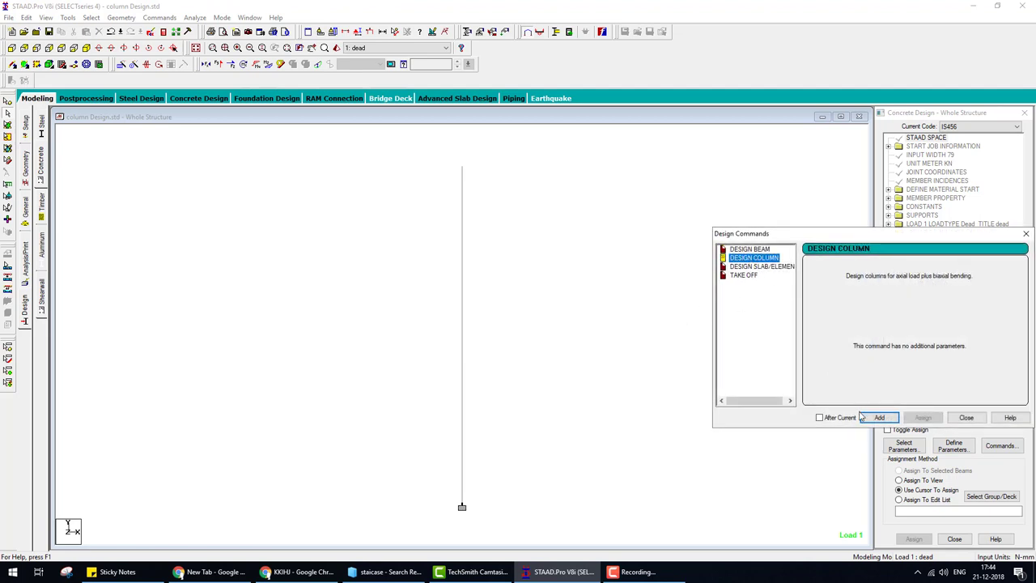
click(745, 277)
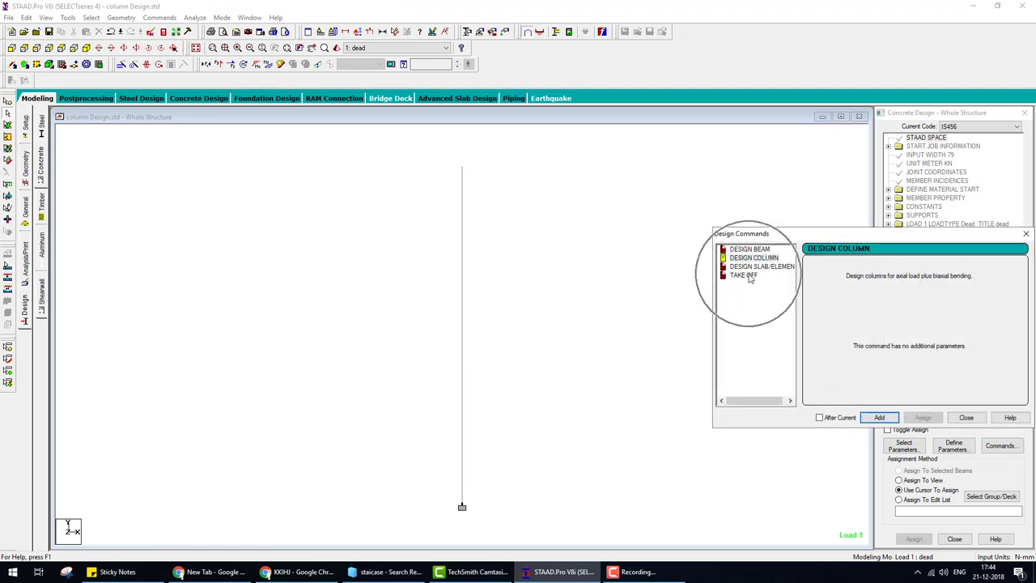
click(883, 418)
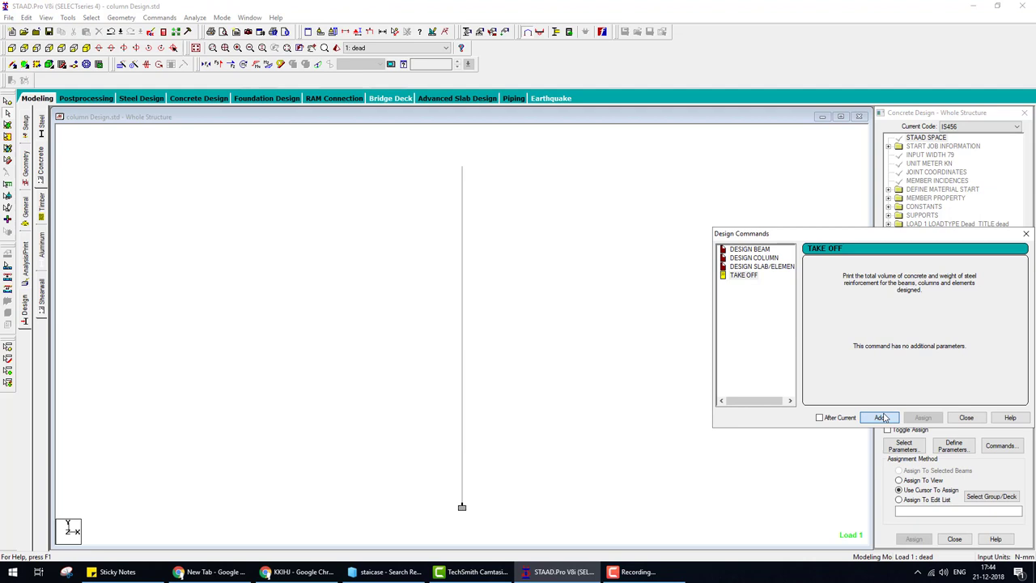
click(965, 418)
Assign the CLEAR 40 and FC 25 design parameters to the column.
click(932, 269)
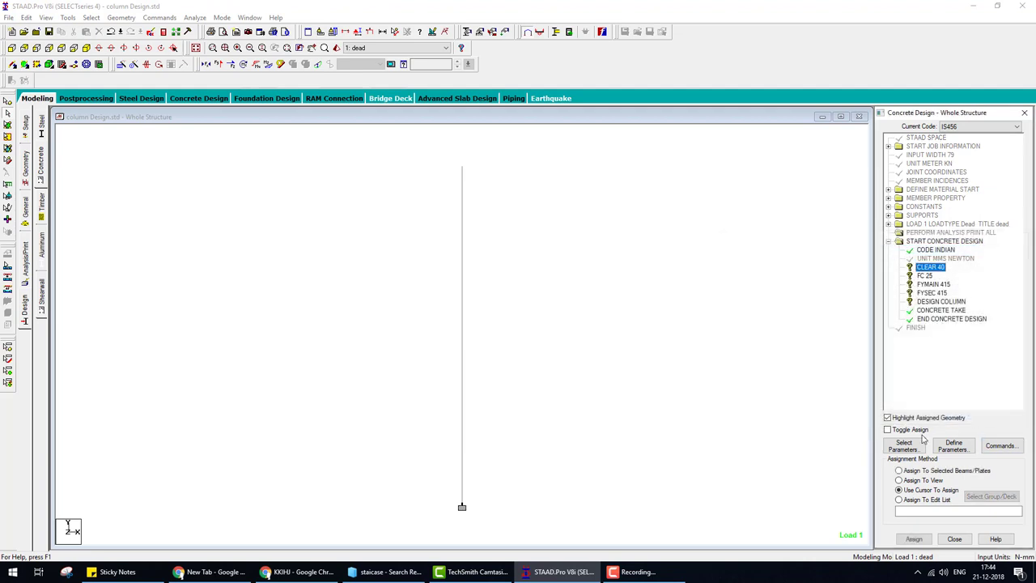
click(915, 539)
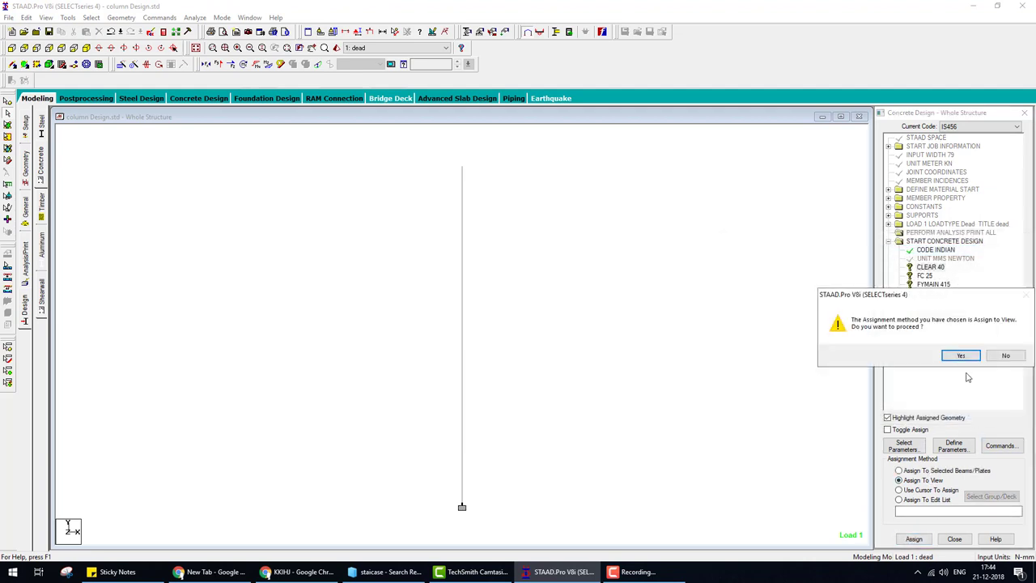
click(952, 353)
click(925, 275)
click(936, 480)
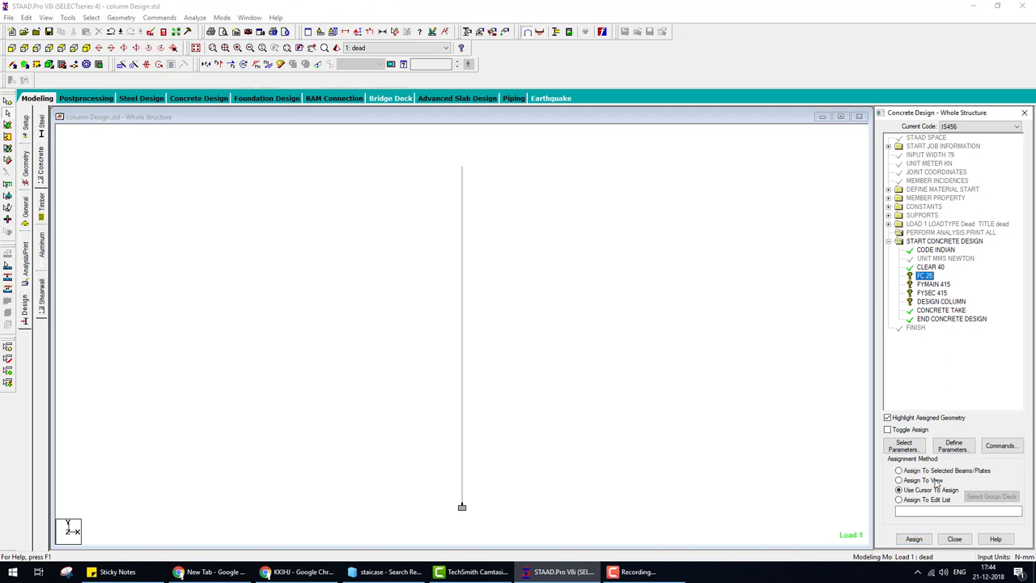
click(914, 539)
click(952, 357)
Assign FYMAIN 415 and FYSEC 415 to the column.
click(935, 284)
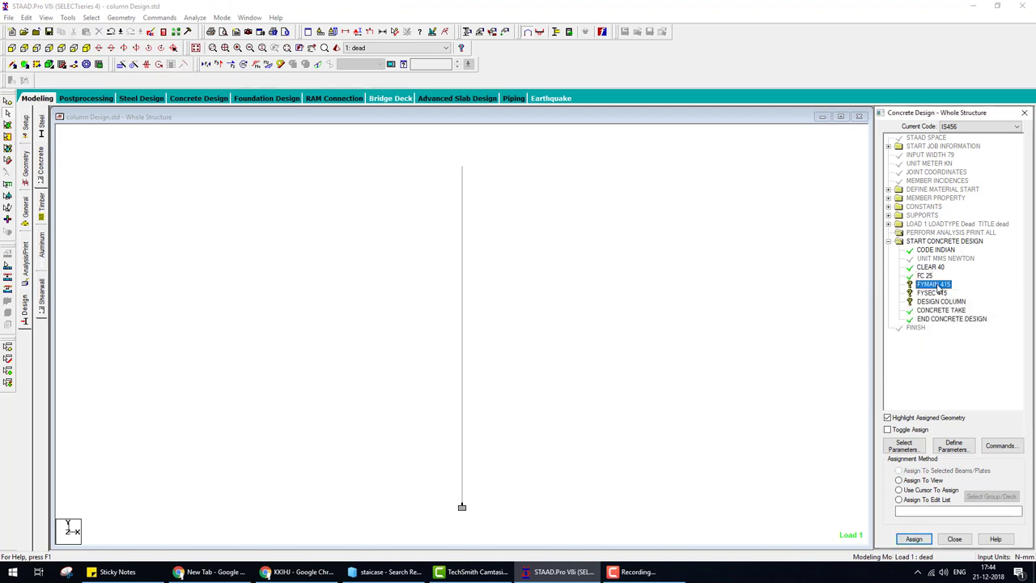
click(928, 480)
click(914, 539)
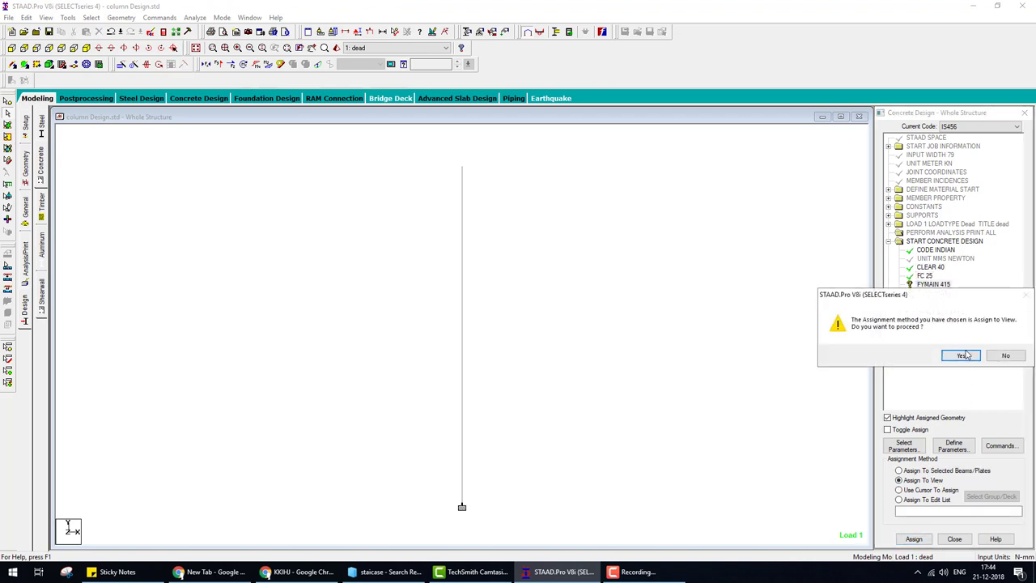
click(960, 354)
click(932, 292)
click(928, 480)
click(914, 539)
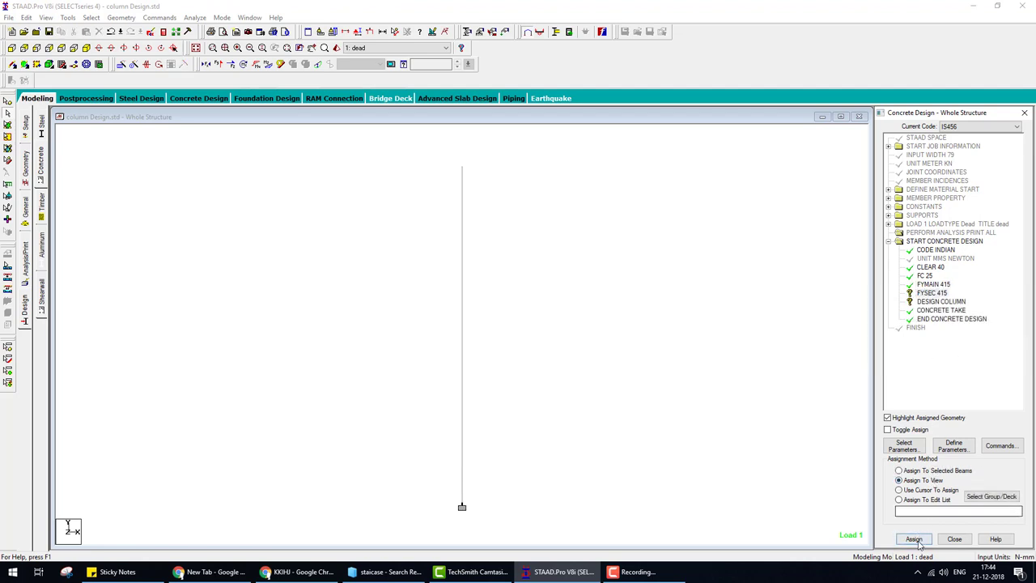
click(956, 355)
Assign the DESIGN COLUMN command to the column and start the analysis.
click(931, 303)
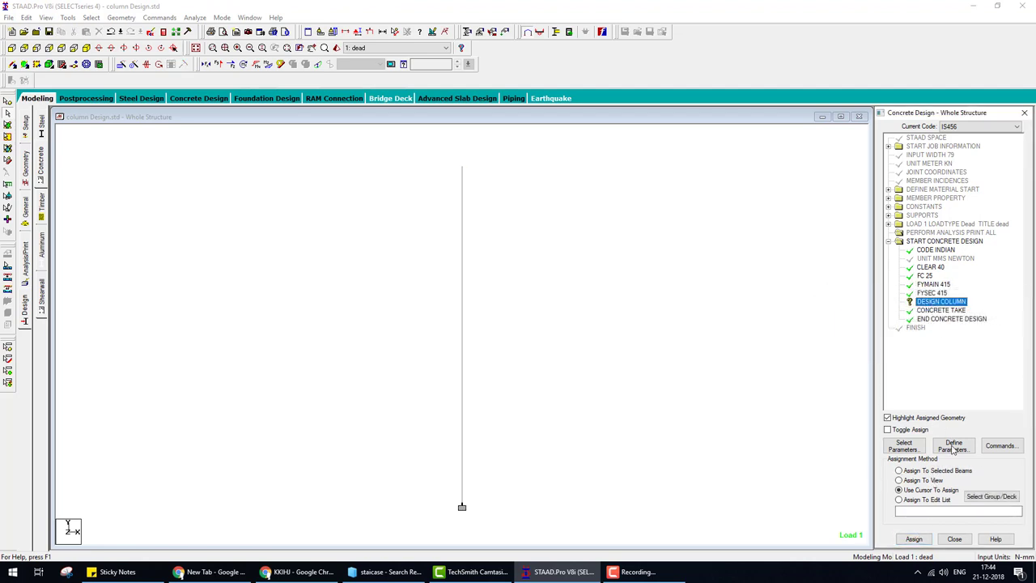
click(928, 480)
click(914, 539)
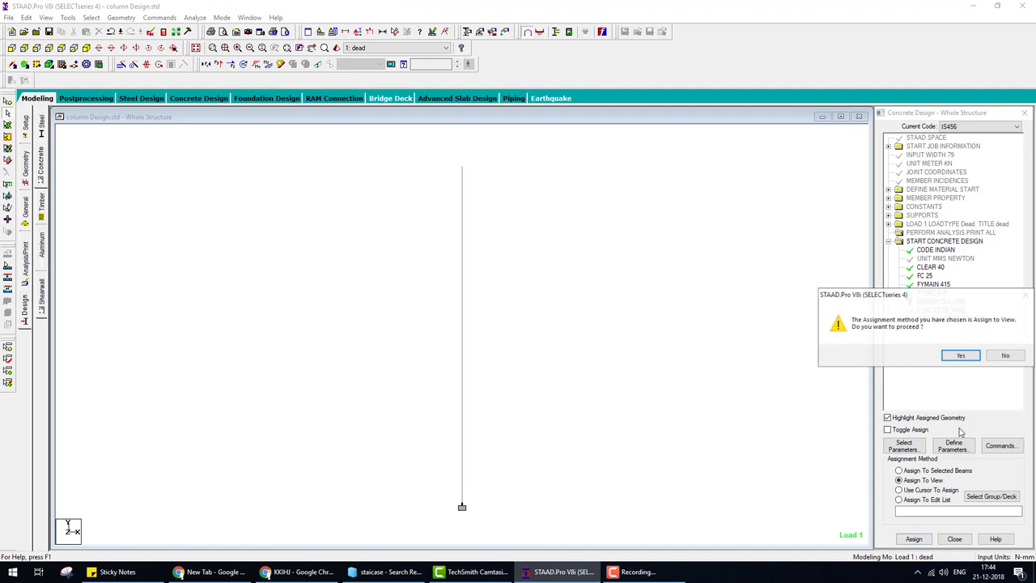
click(959, 355)
click(610, 257)
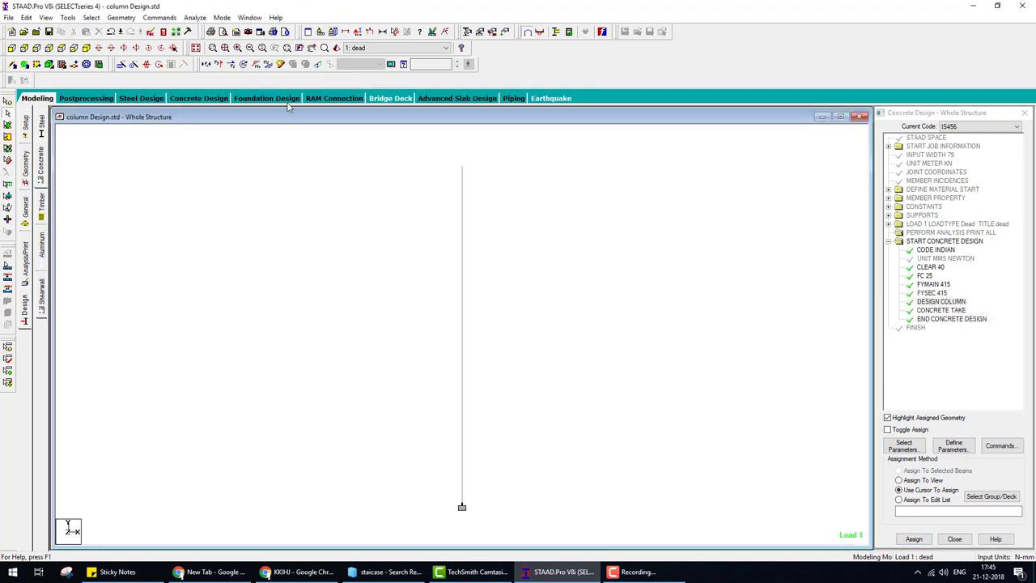
click(202, 18)
click(214, 30)
Save and finish the analysis, check the column's 21 bars of 16 mm, then switch to the NPTEL PDF.
click(450, 311)
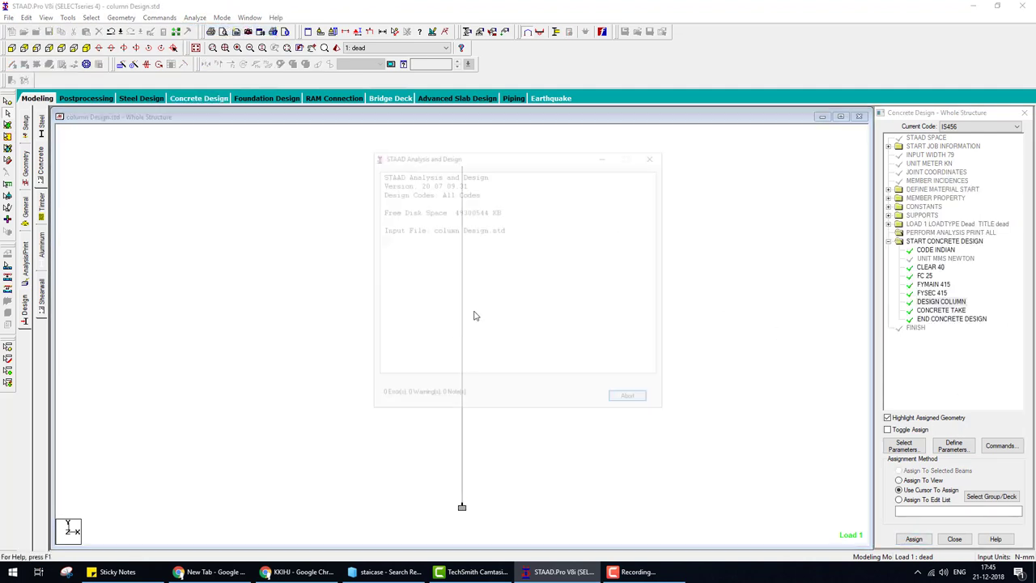
click(632, 400)
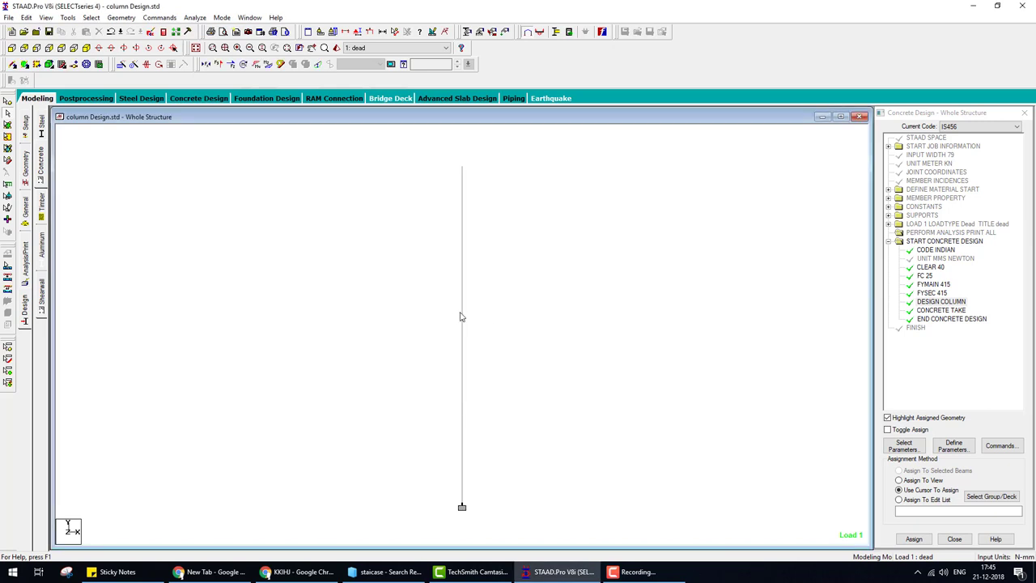
double_click(462, 316)
click(576, 177)
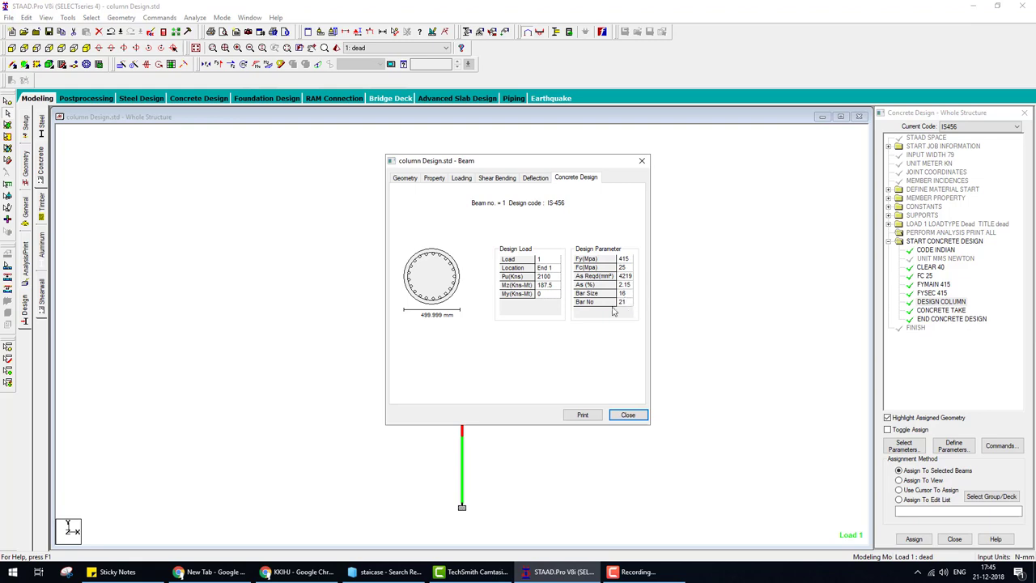
click(291, 573)
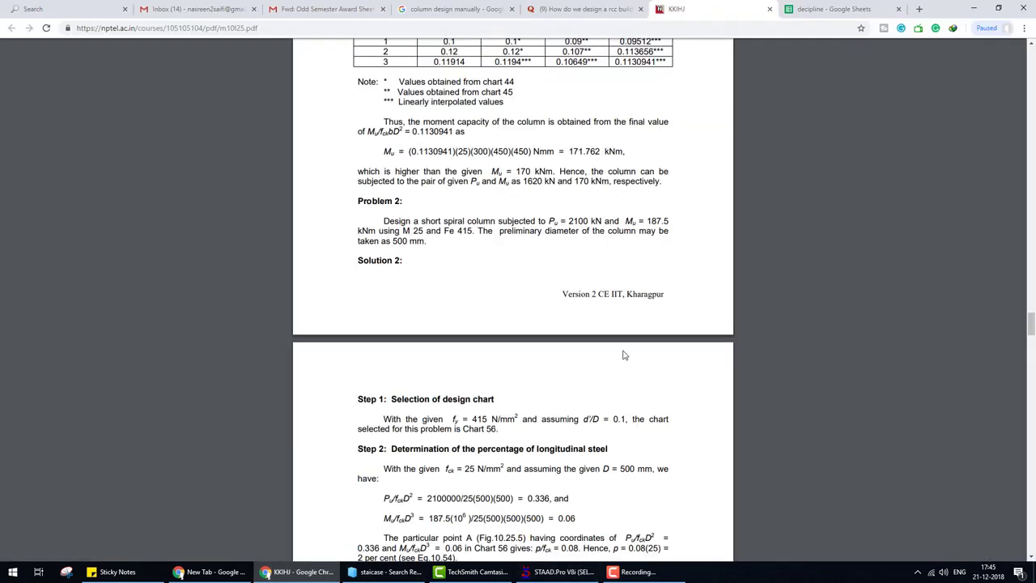
Scroll the NPTEL PDF to Step 3's spiral column figure, then return to STAAD.Pro.
scroll(624, 355, down, 4)
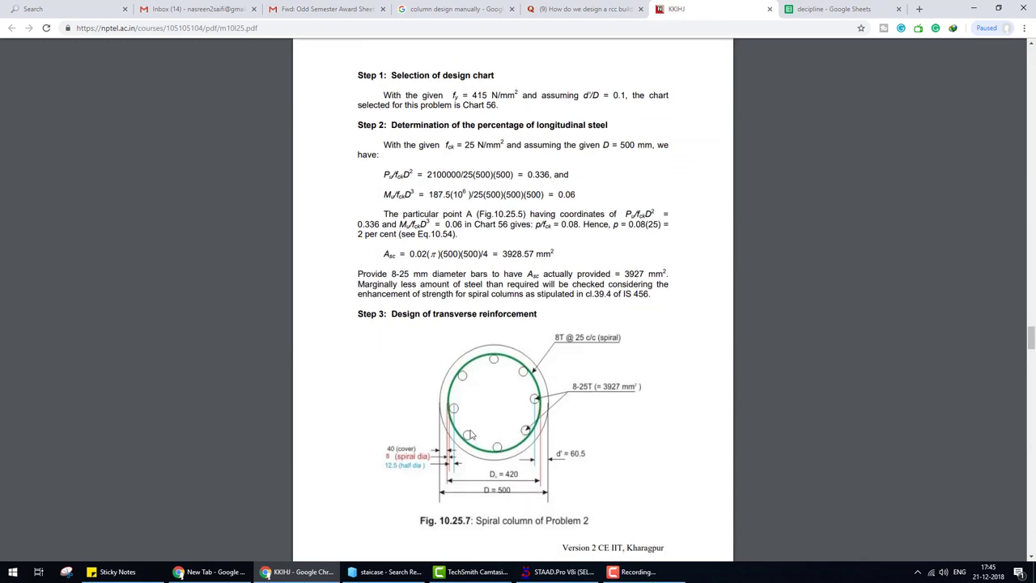
click(594, 393)
click(595, 394)
click(595, 394)
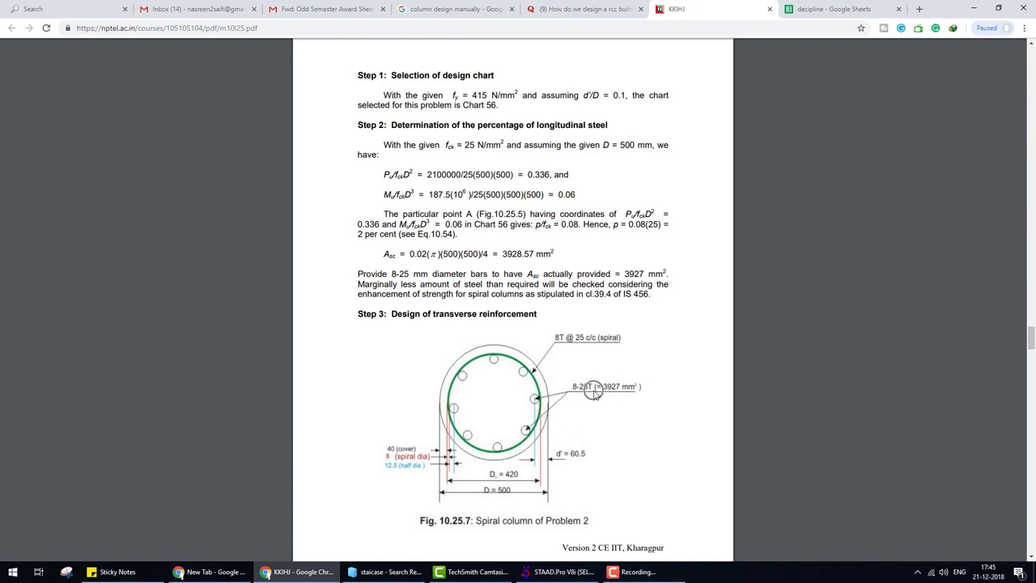
click(558, 572)
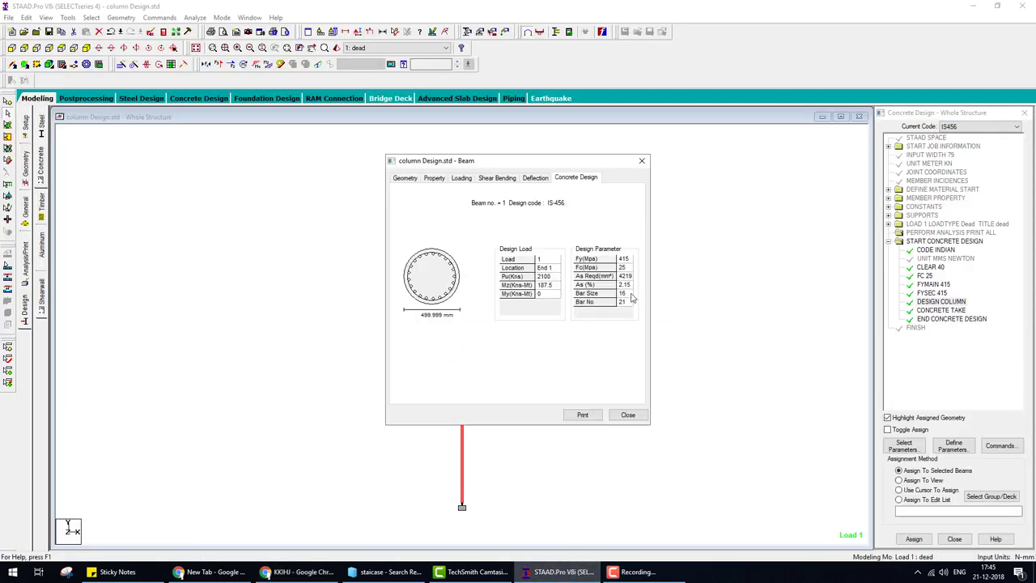
Review the output report's column design (8 mm ties at 255 mm, ratio 0.98) against the NPTEL PDF.
click(625, 417)
click(164, 32)
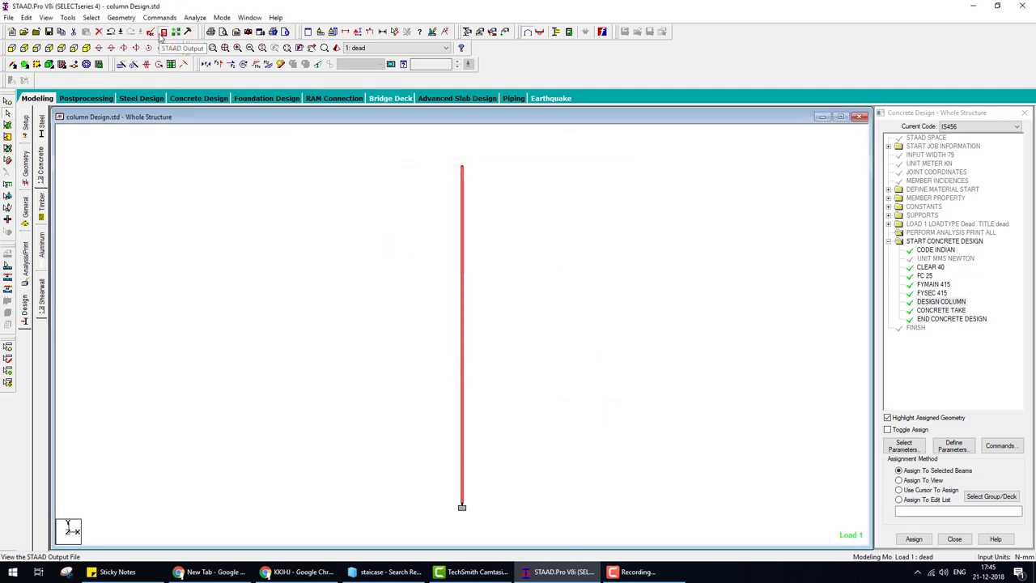
scroll(429, 280, down, 10)
scroll(438, 271, down, 10)
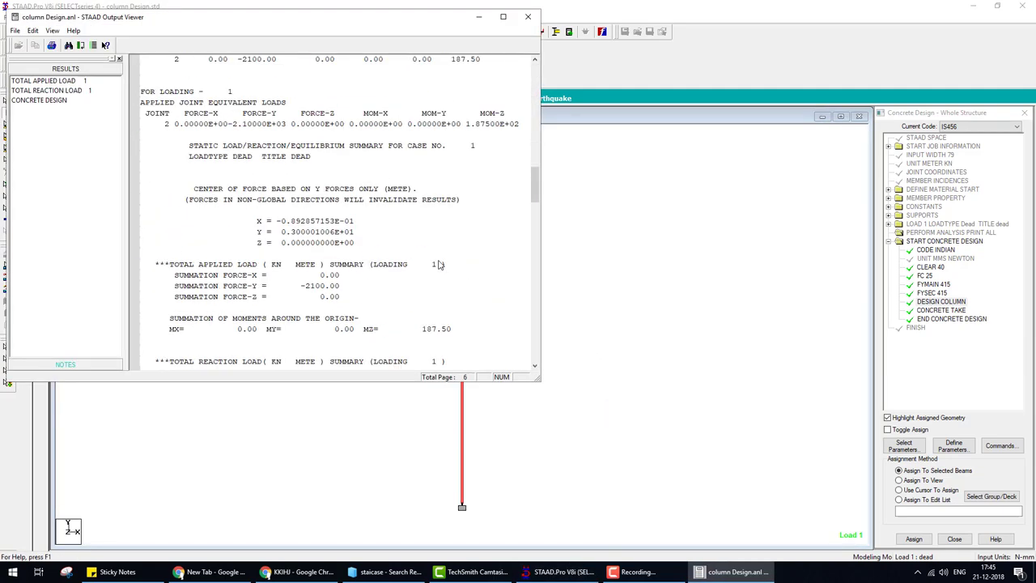
scroll(441, 268, down, 10)
scroll(442, 266, down, 10)
scroll(442, 266, down, 10)
scroll(442, 266, up, 5)
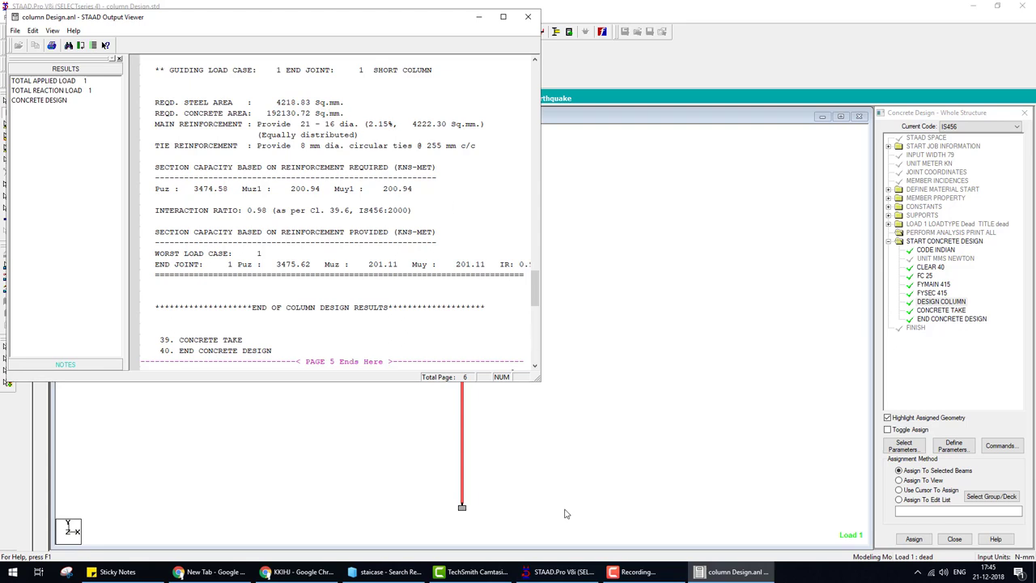
click(315, 577)
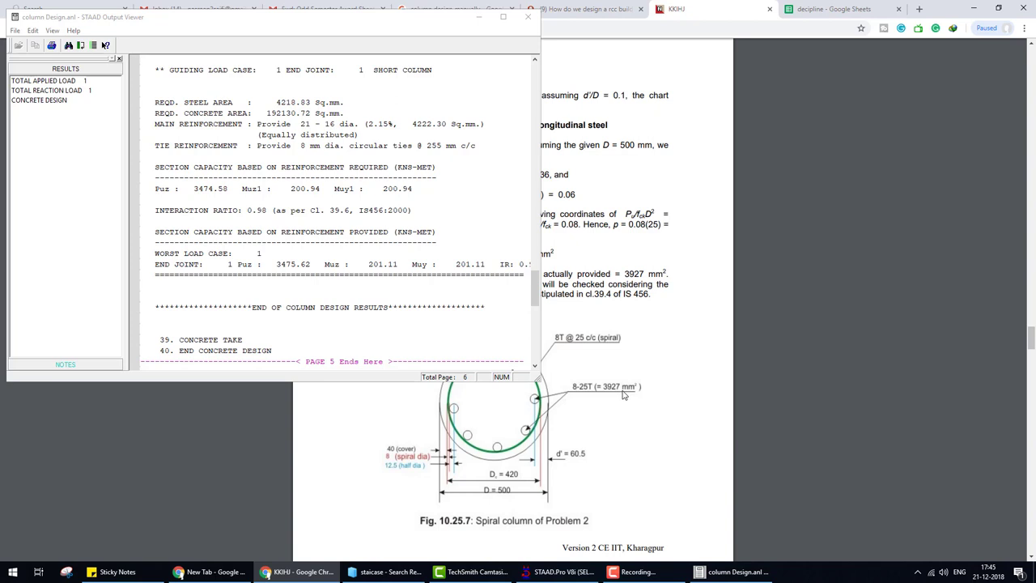
click(528, 17)
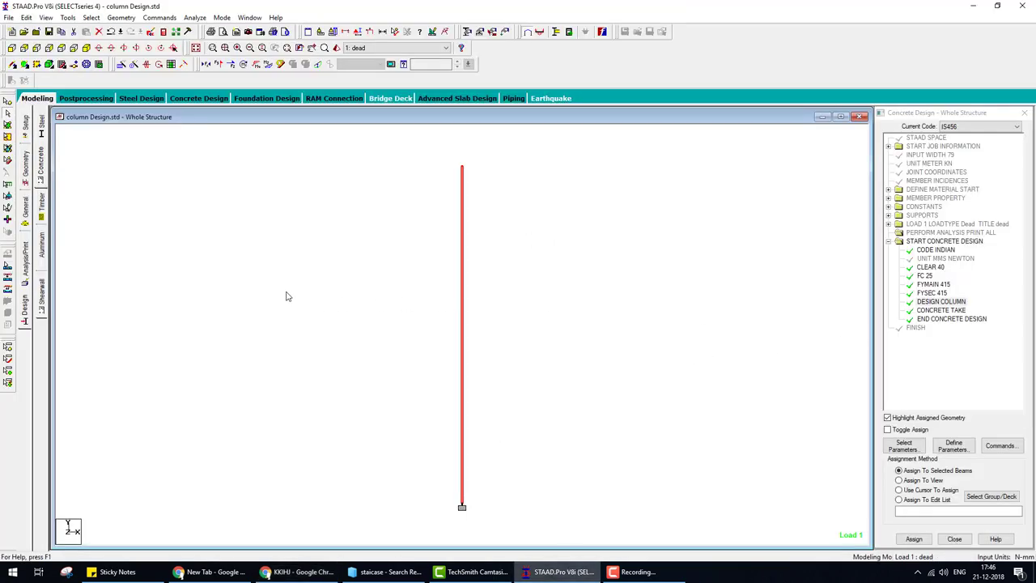
Read the NPTEL hand solution from Step 1 through the spiral pitch check, then return to STAAD.Pro.
click(296, 571)
scroll(581, 411, up, 2)
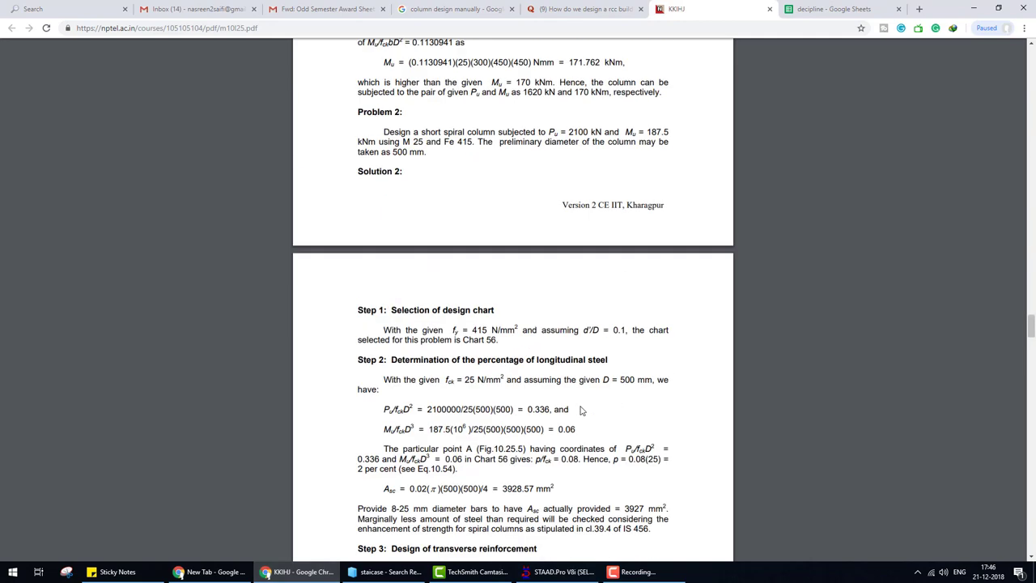
scroll(581, 411, up, 2)
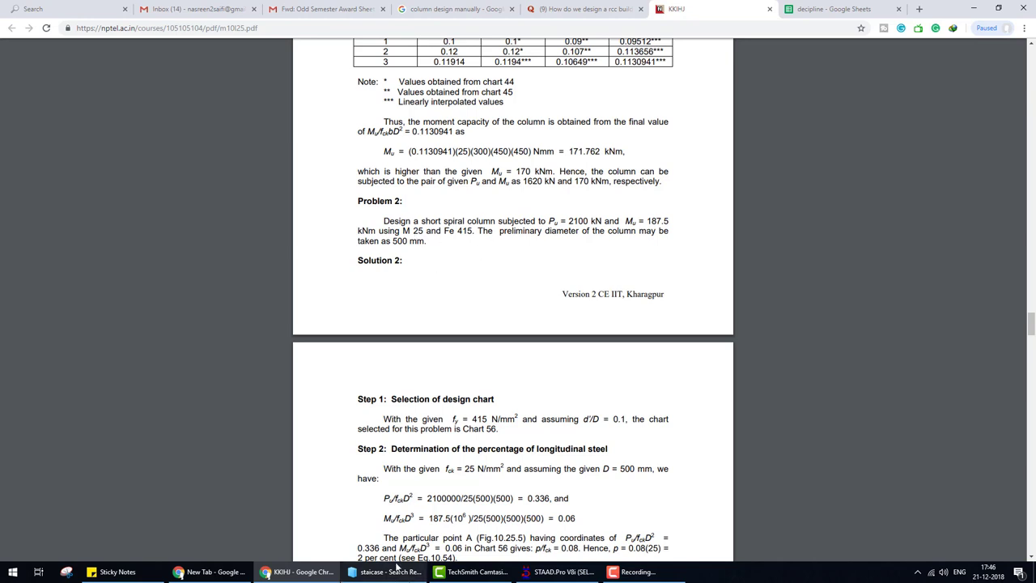
scroll(550, 370, down, 2)
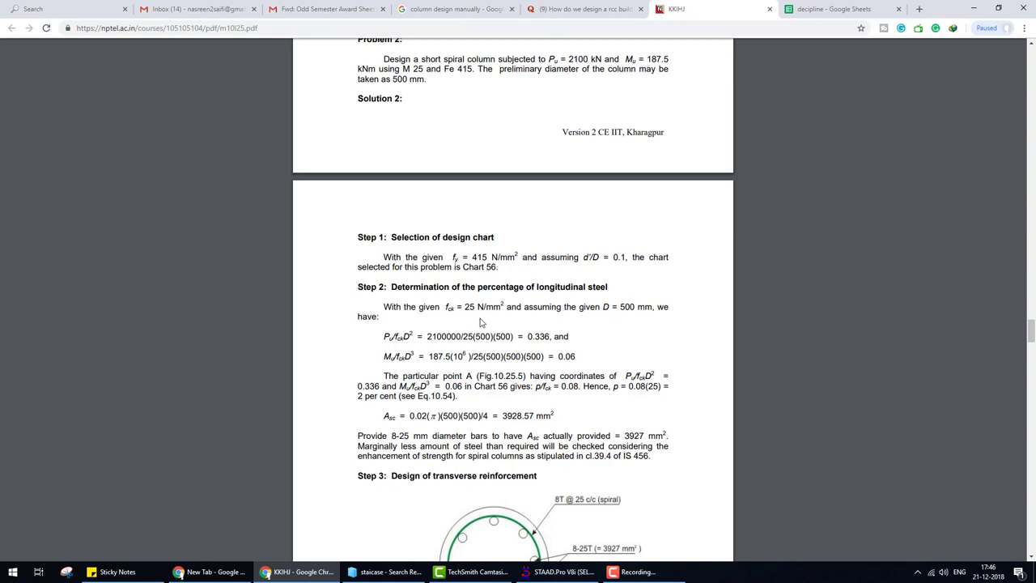
scroll(534, 379, down, 3)
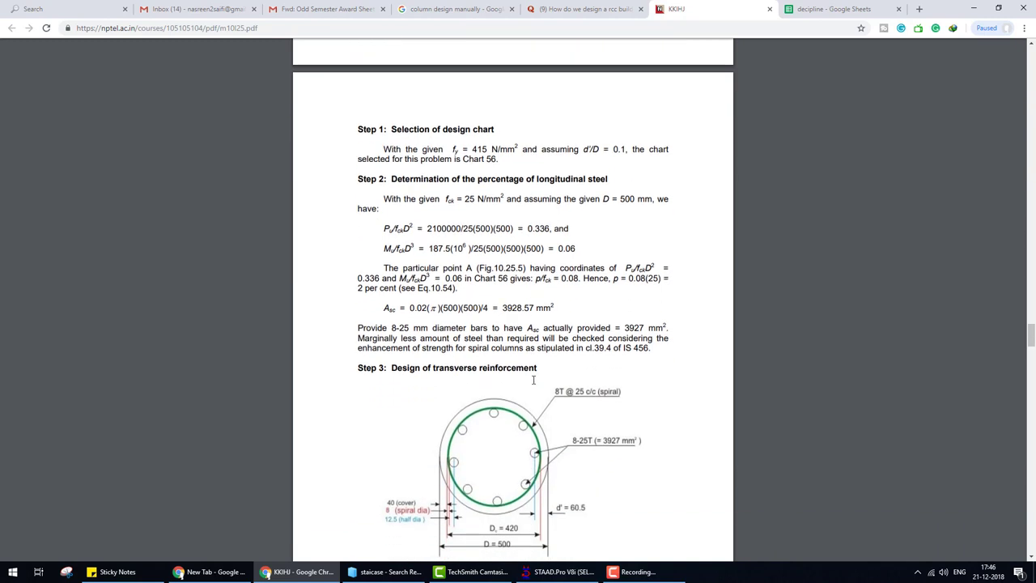
scroll(534, 380, down, 2)
scroll(533, 379, down, 3)
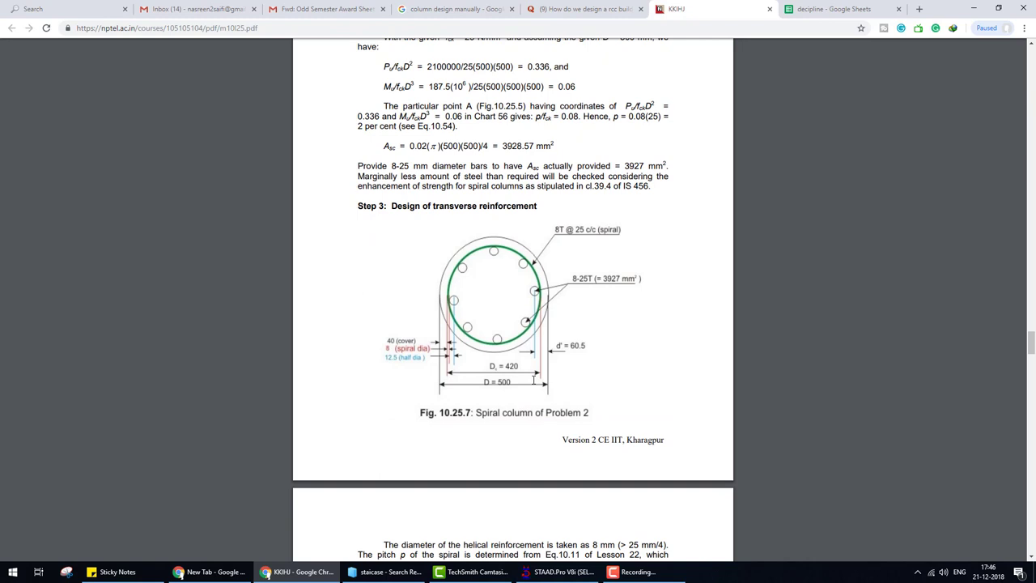
scroll(533, 379, down, 2)
scroll(534, 379, down, 3)
scroll(534, 380, down, 2)
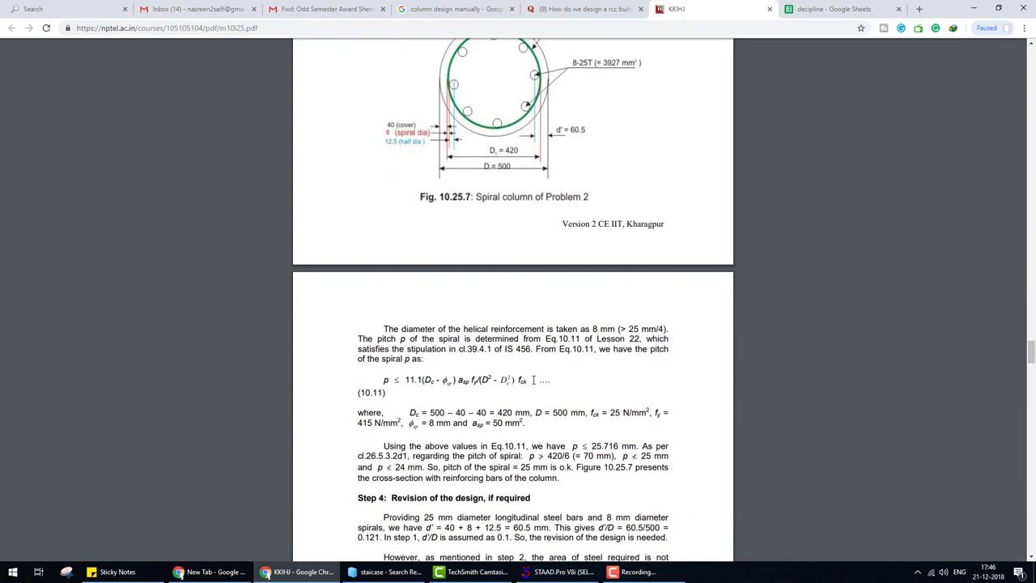
scroll(534, 379, down, 2)
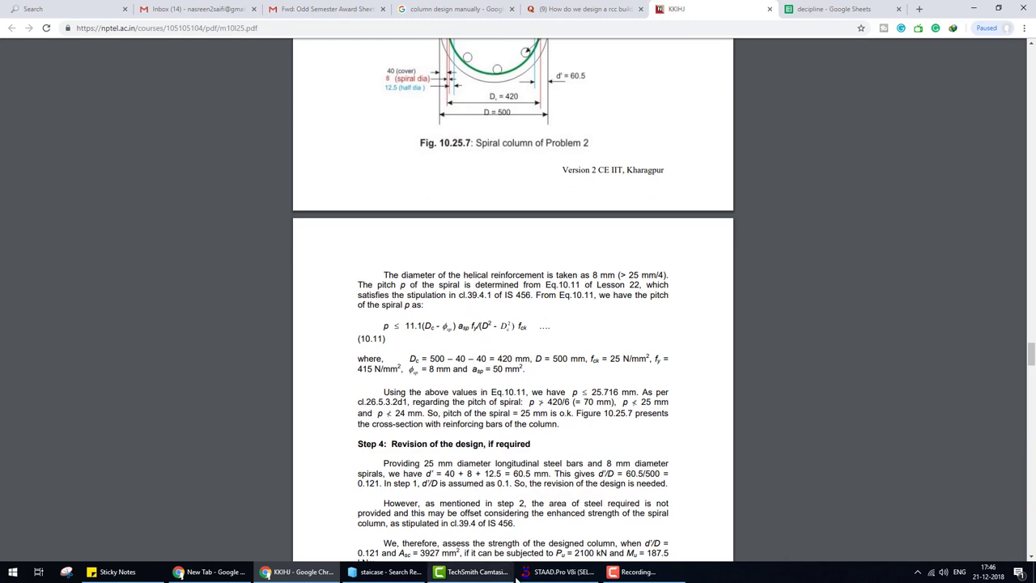
click(559, 572)
click(301, 572)
scroll(579, 311, up, 10)
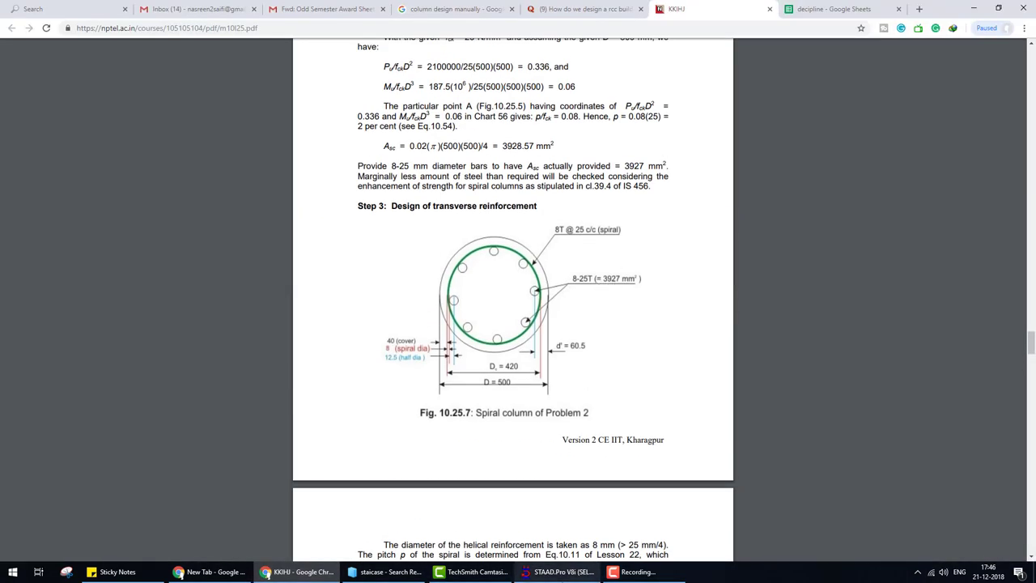
click(559, 572)
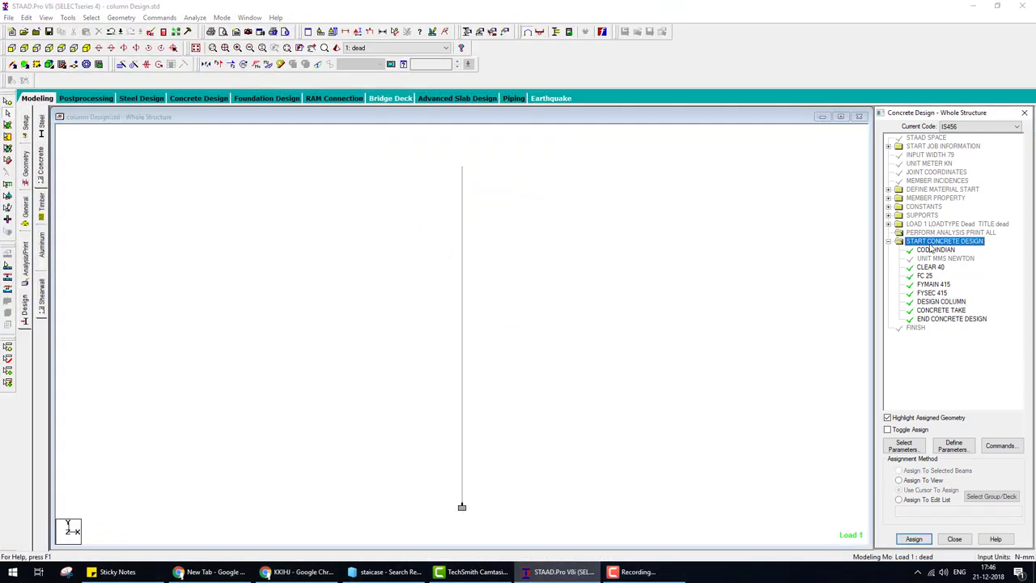
Define the MAXMAIN 25 and MINMAIN 25 design parameters.
click(960, 452)
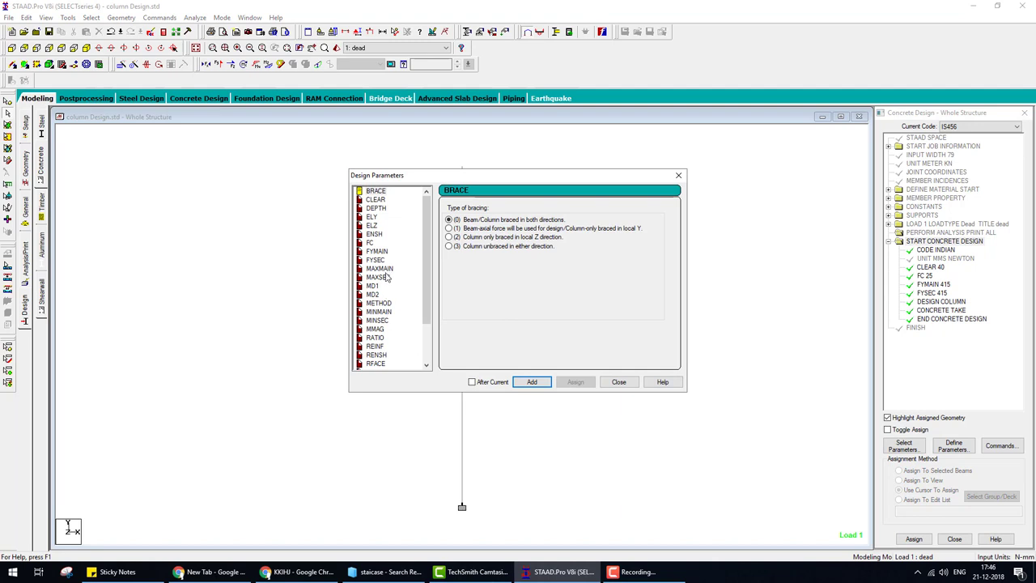
click(384, 269)
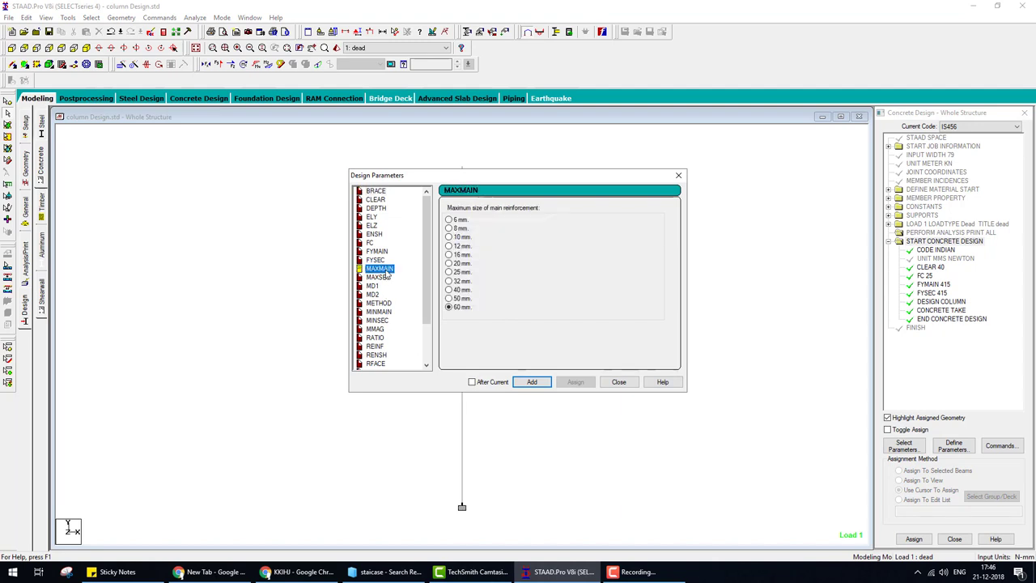
click(450, 272)
click(532, 382)
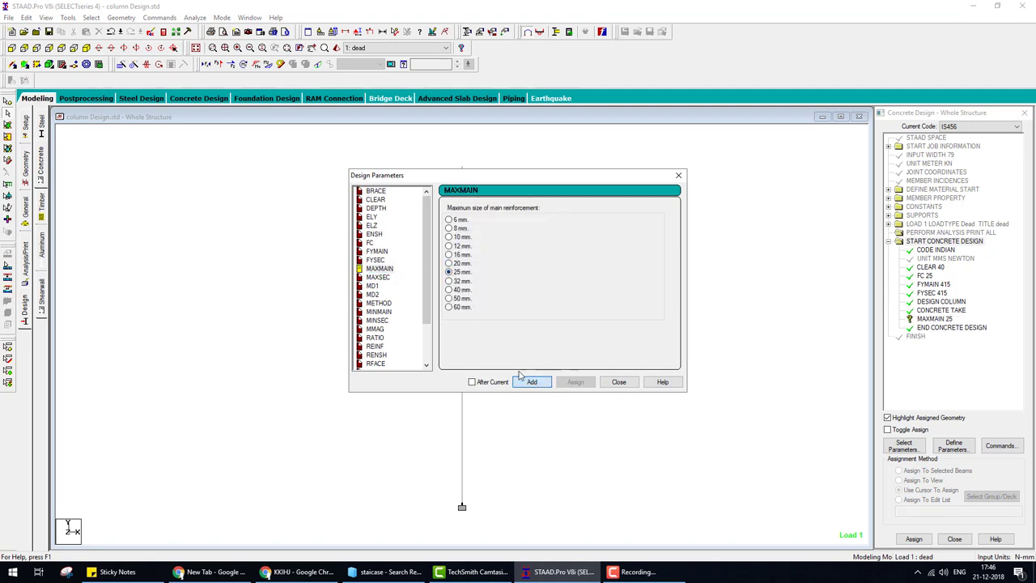
click(387, 314)
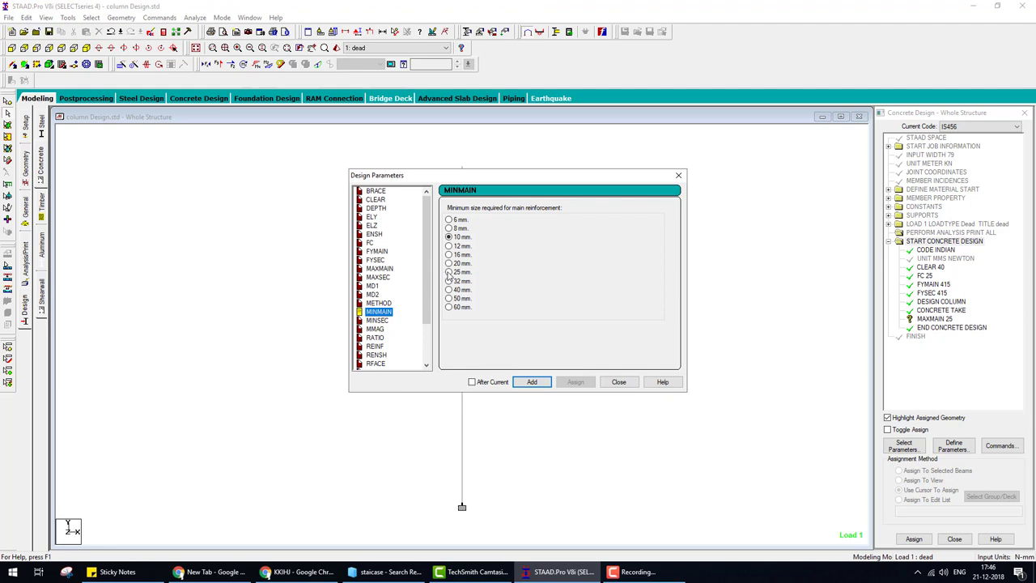
click(449, 272)
click(532, 383)
click(618, 382)
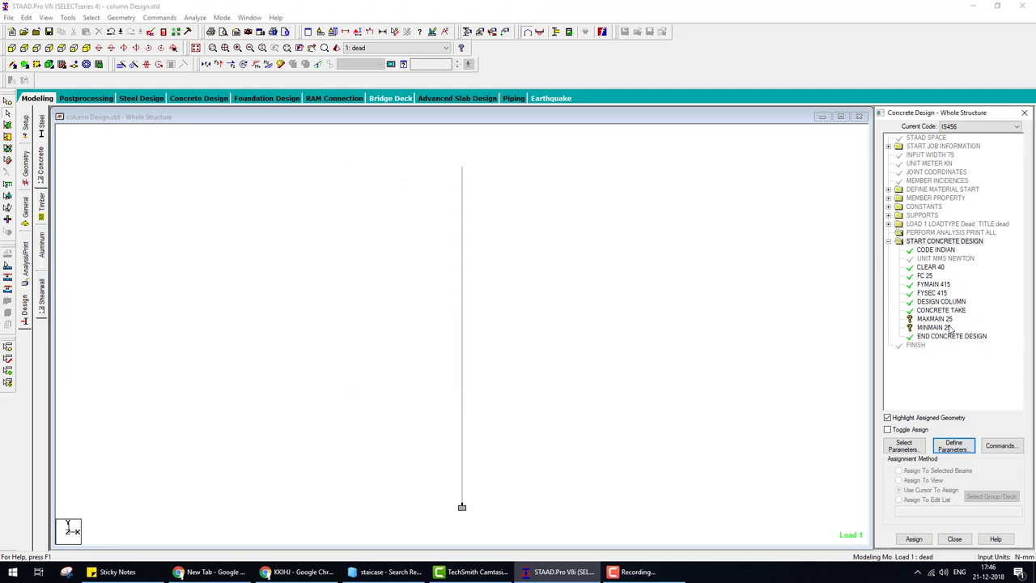
Assign the MINMAIN 25 parameter to the selected column beam.
click(936, 319)
click(914, 538)
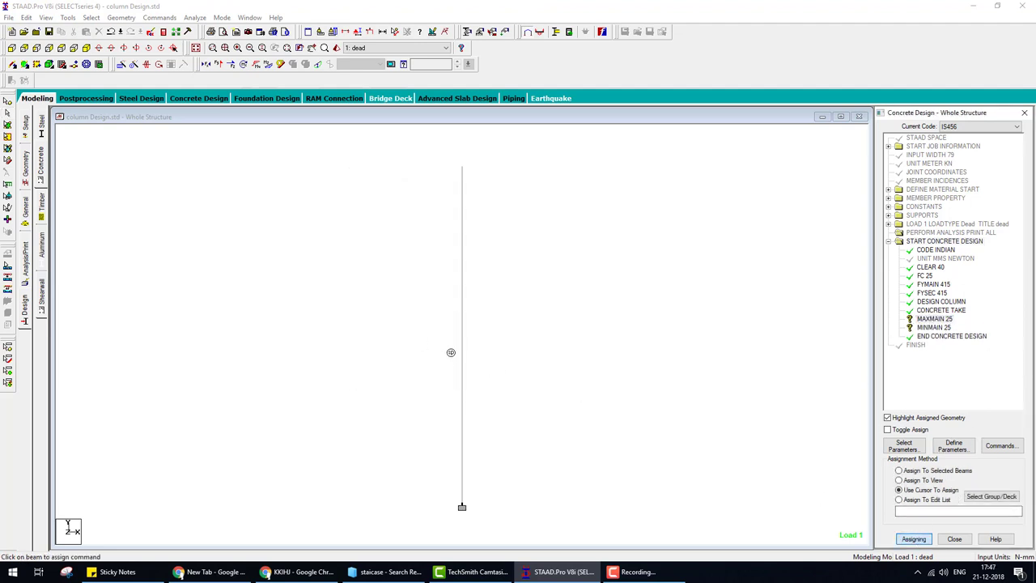
click(461, 353)
click(935, 328)
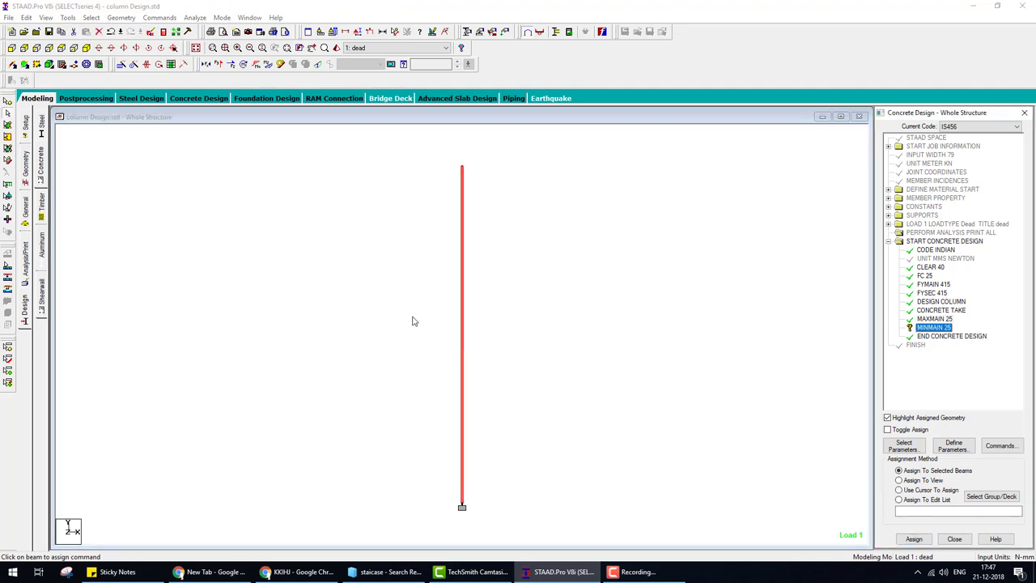
click(914, 539)
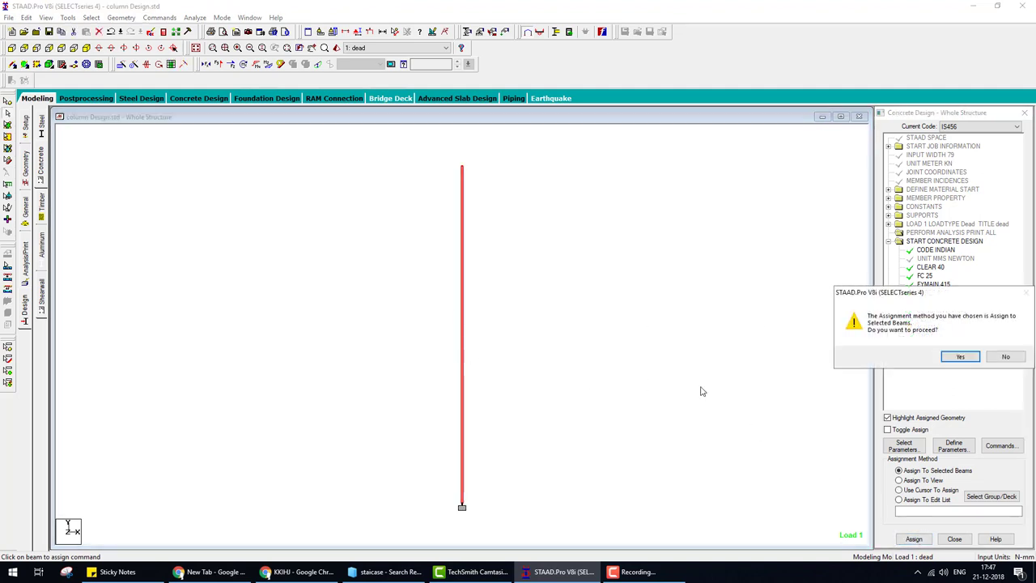
click(959, 358)
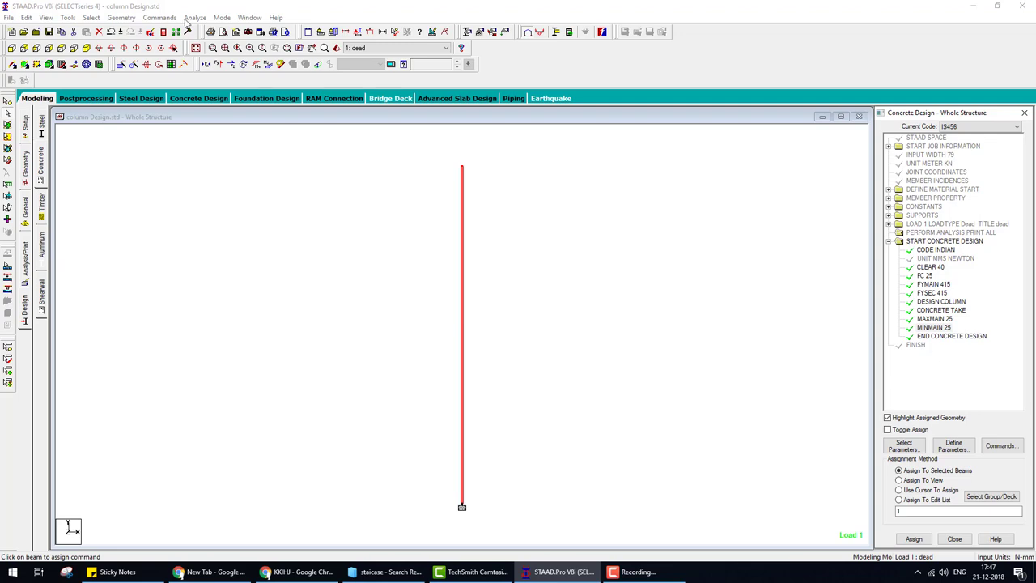
Save and re-run the analysis, then view the column's concrete design results.
click(194, 17)
click(206, 29)
click(454, 314)
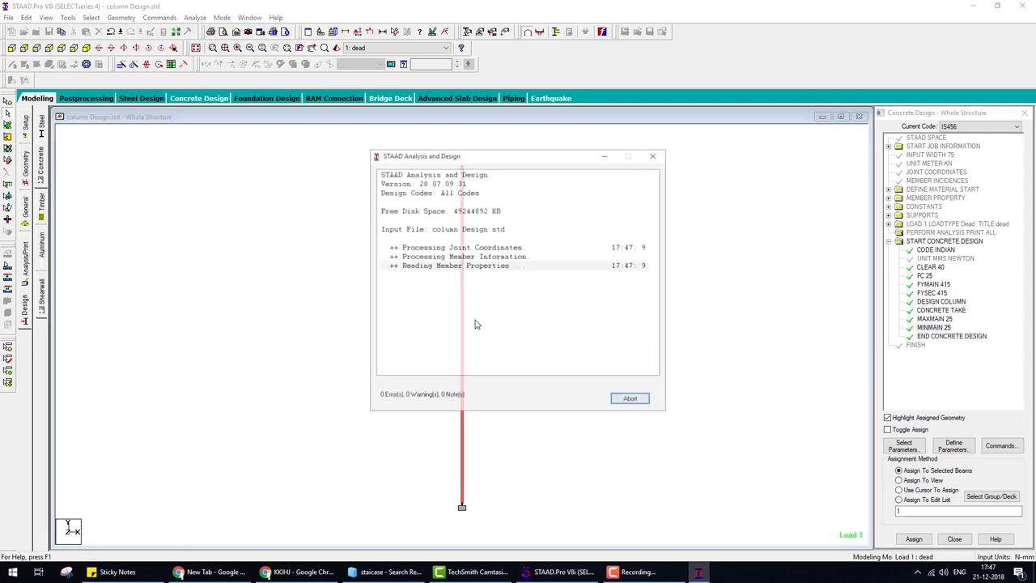
click(631, 400)
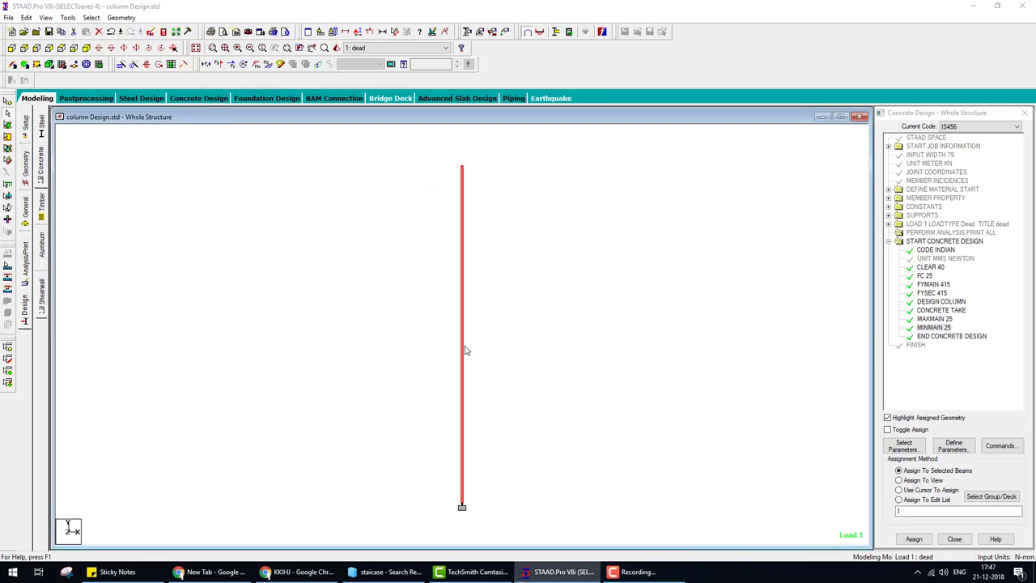
double_click(463, 349)
click(567, 180)
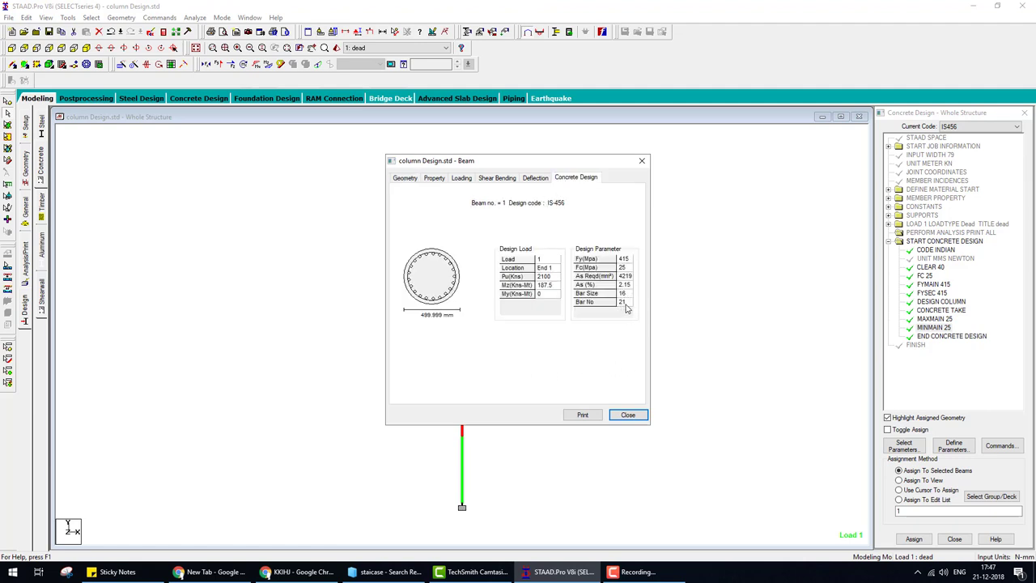
Confirm 21 bars of 16 mm and 4218.83 sq.mm steel in the output report's concrete design.
click(628, 415)
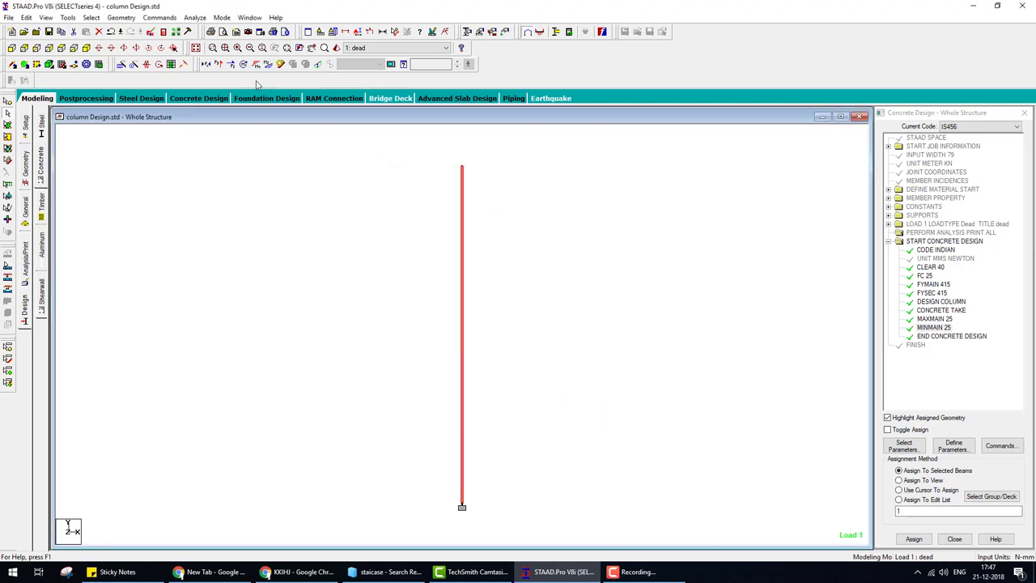
click(119, 21)
click(130, 33)
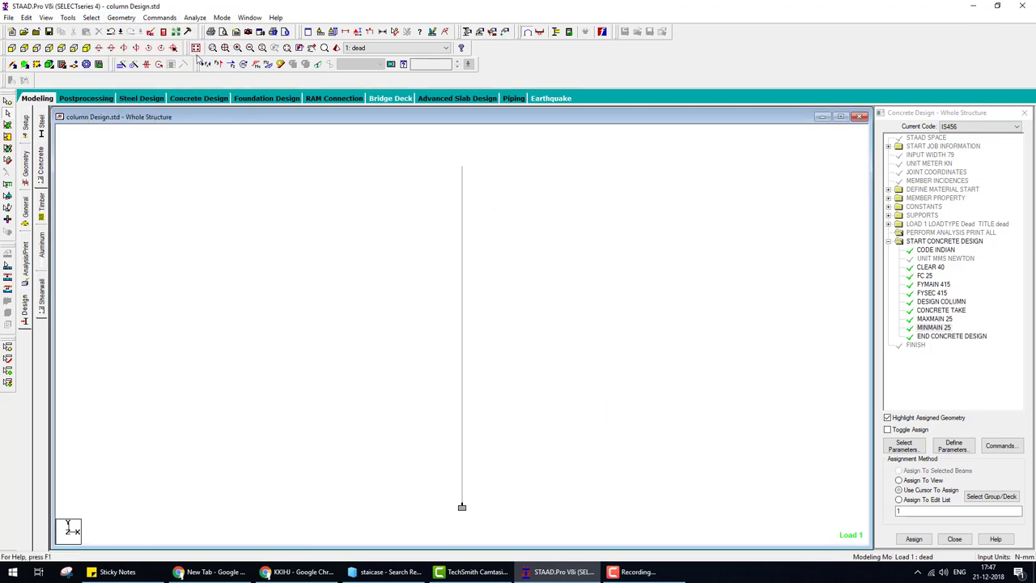
click(164, 33)
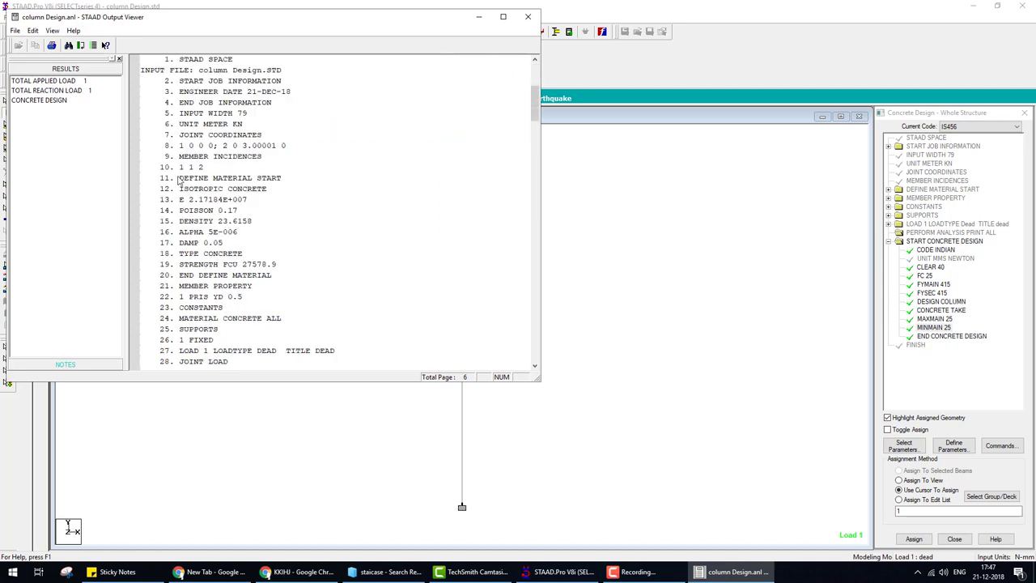
click(39, 100)
scroll(412, 330, down, 4)
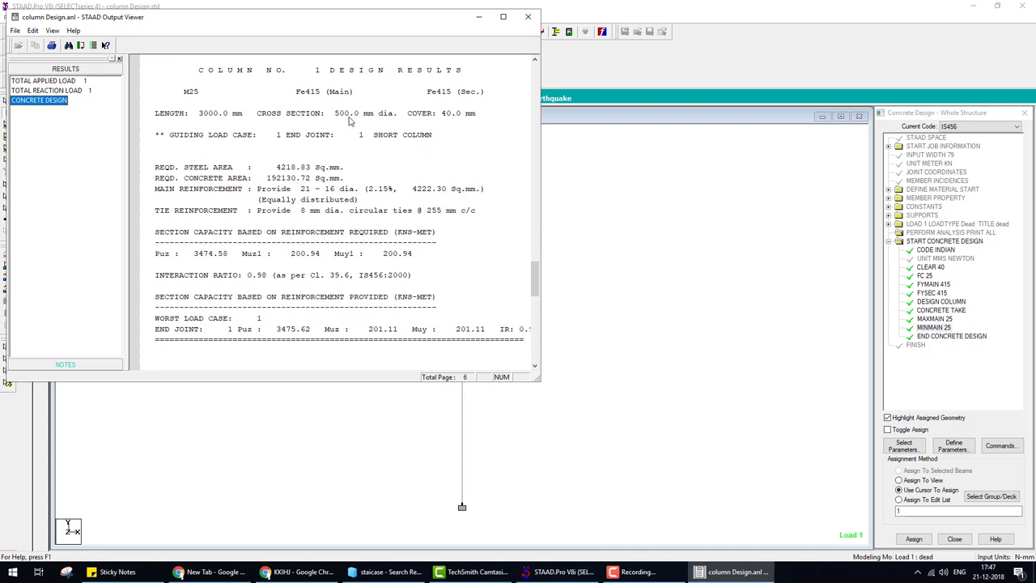
drag(329, 118, 373, 123)
drag(197, 122, 232, 124)
click(527, 17)
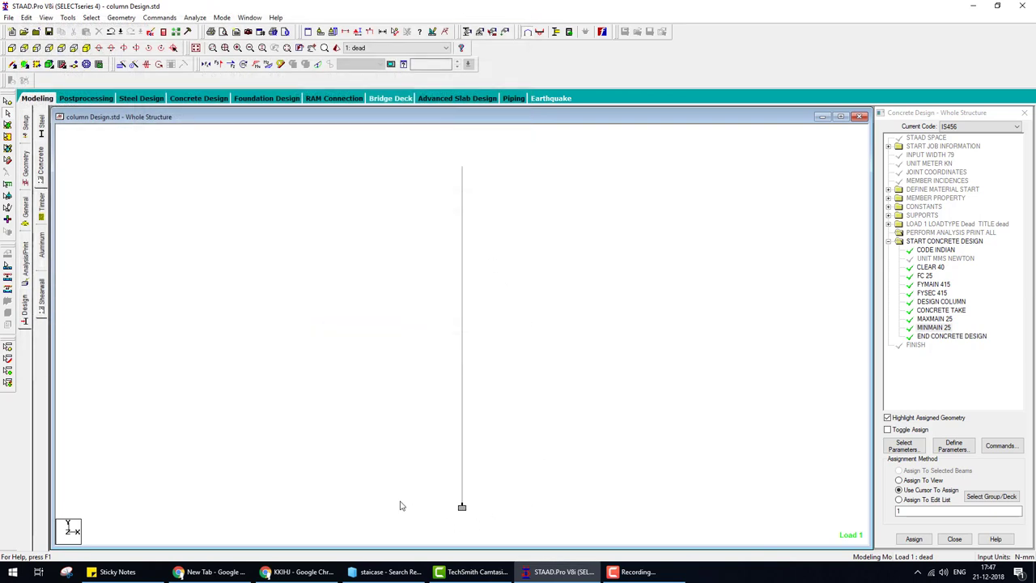
click(315, 573)
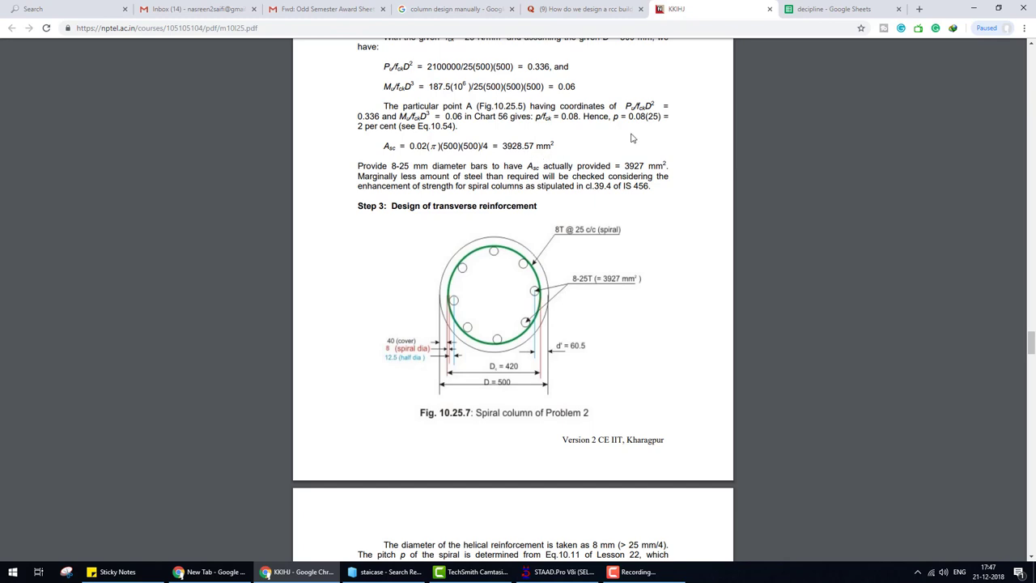
scroll(633, 140, up, 1)
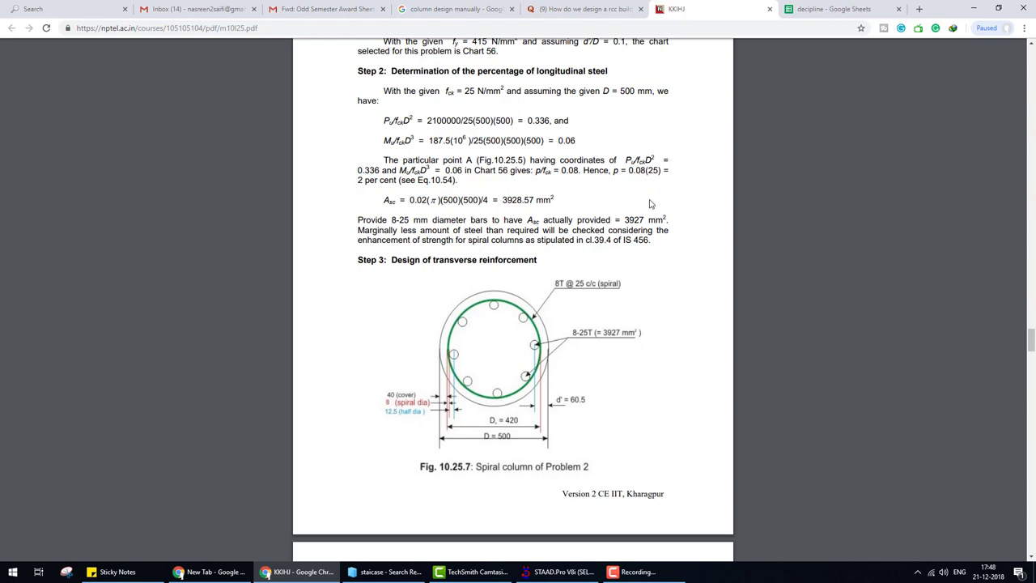
scroll(649, 204, up, 1)
scroll(650, 204, down, 3)
scroll(650, 204, down, 3)
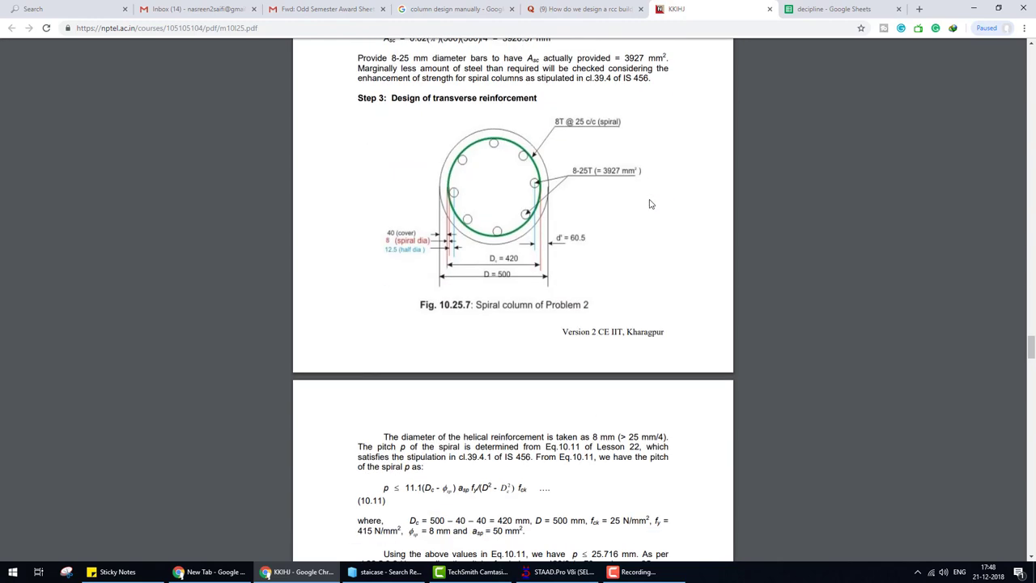
scroll(649, 204, down, 3)
scroll(650, 204, down, 5)
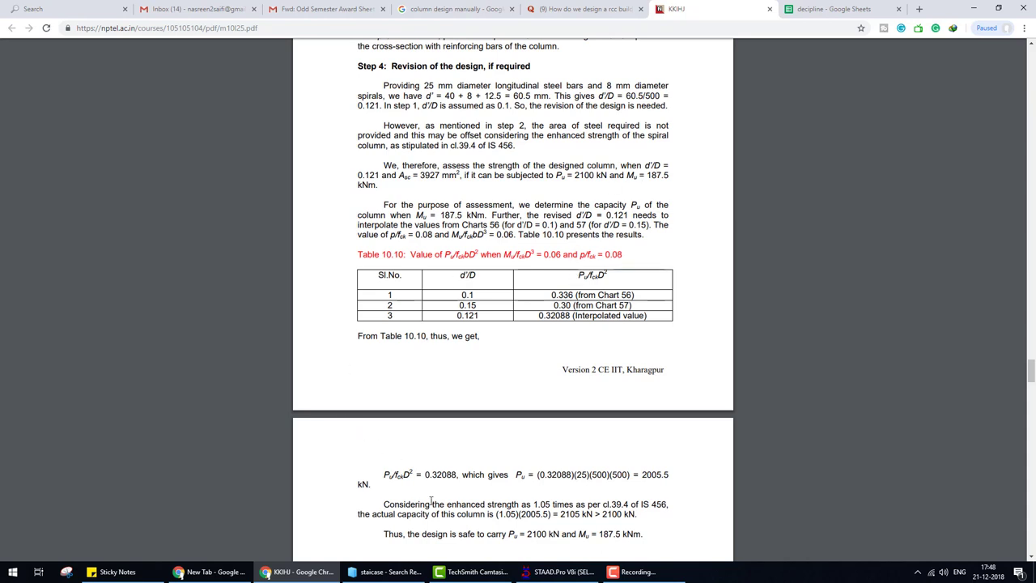
click(567, 575)
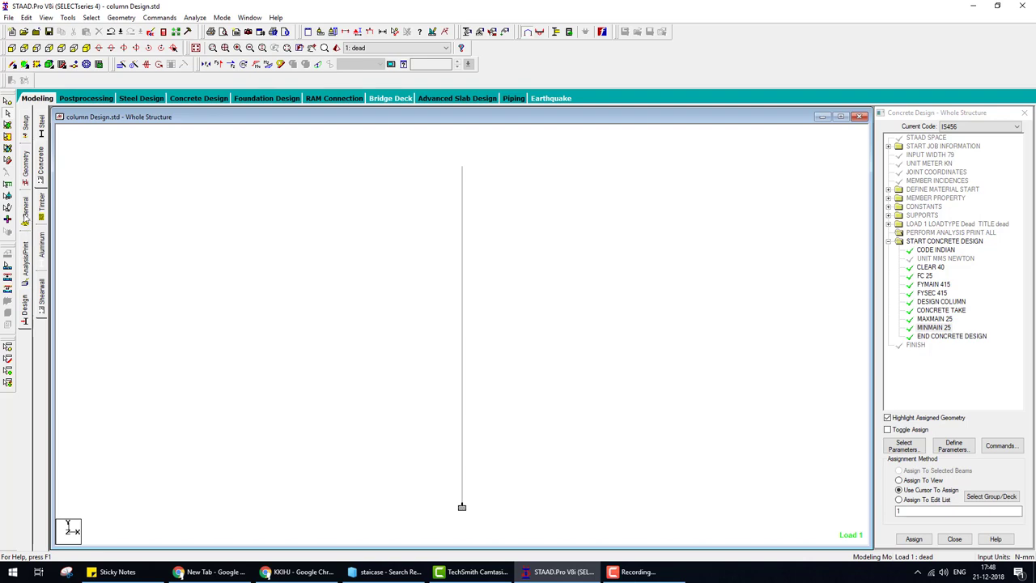
Expand the dead load case under Load & Definition to show its applied forces.
click(25, 215)
click(42, 259)
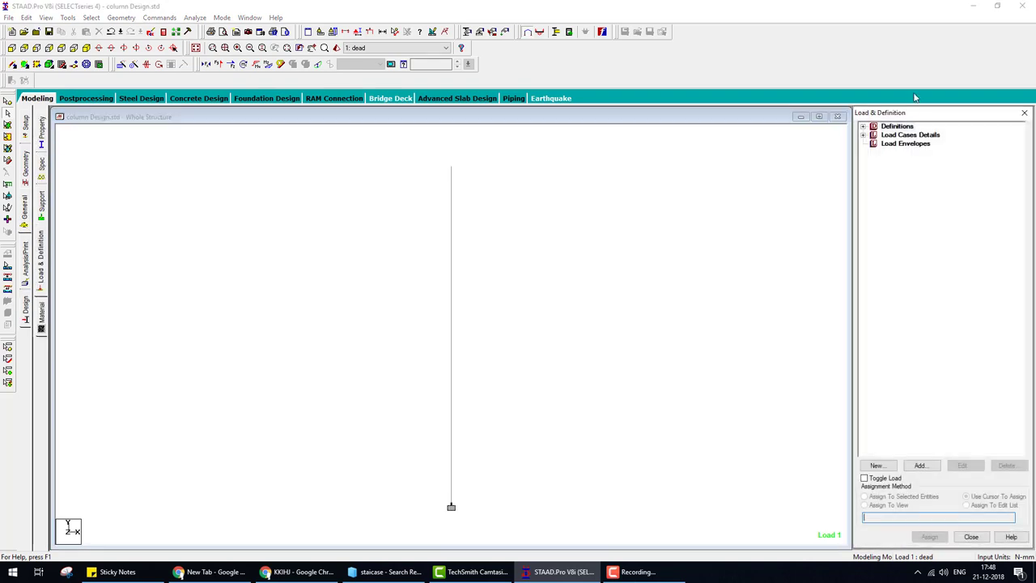
click(864, 135)
click(874, 143)
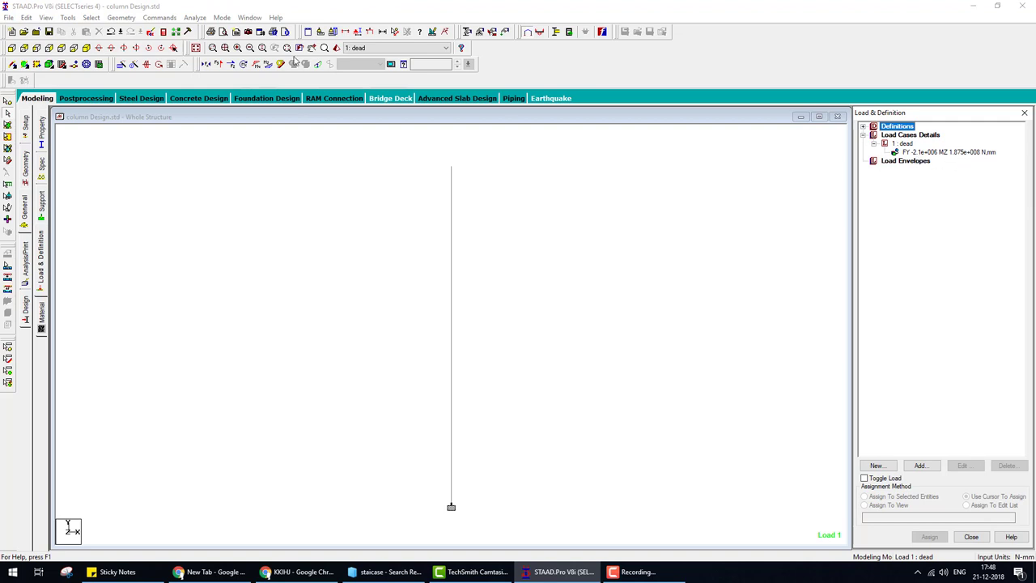
Edit the concrete POISSON value and set DENSITY to 25 in the STAAD Editor.
click(151, 32)
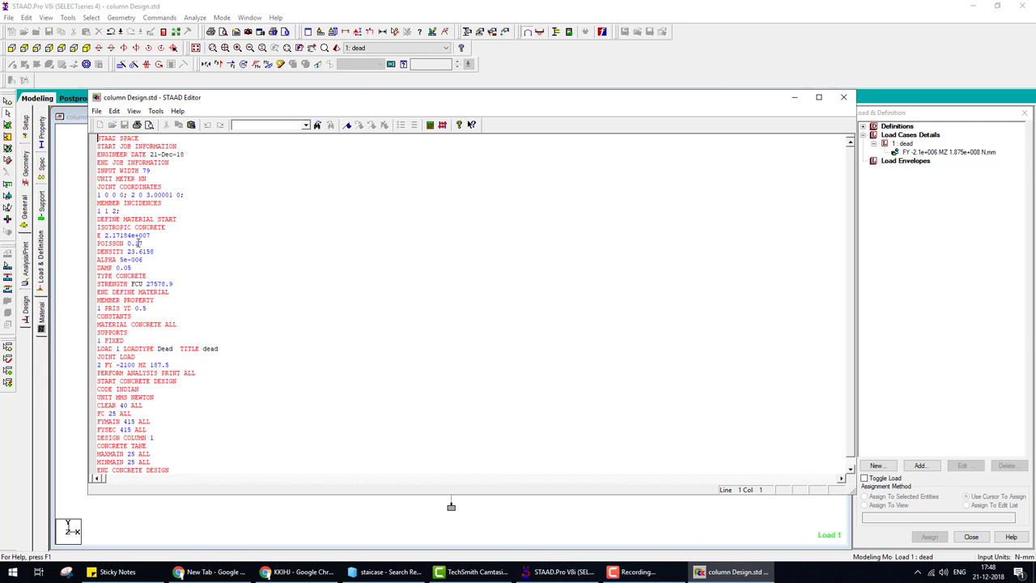
click(142, 243)
key(BackSpace)
drag(130, 251, 155, 251)
text(5)
click(843, 97)
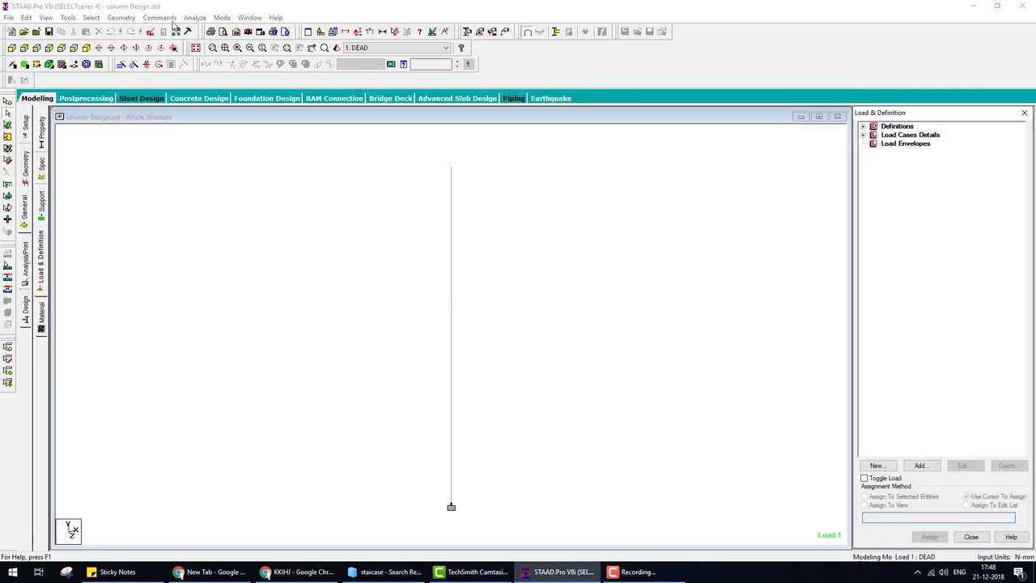
Re-run the analysis and verify the required steel area is still 4218.83 sq.mm.
click(194, 17)
click(214, 29)
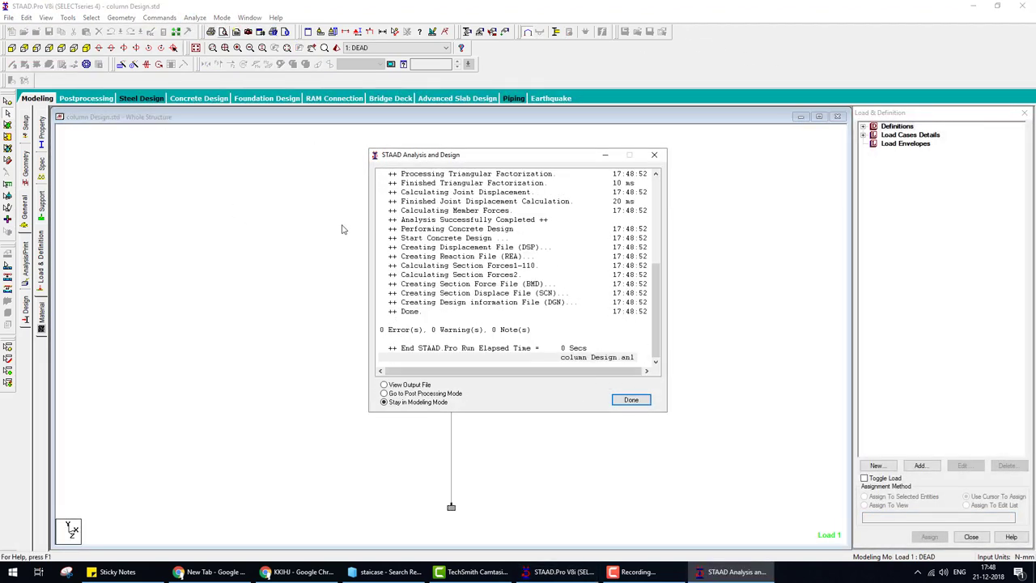
click(631, 399)
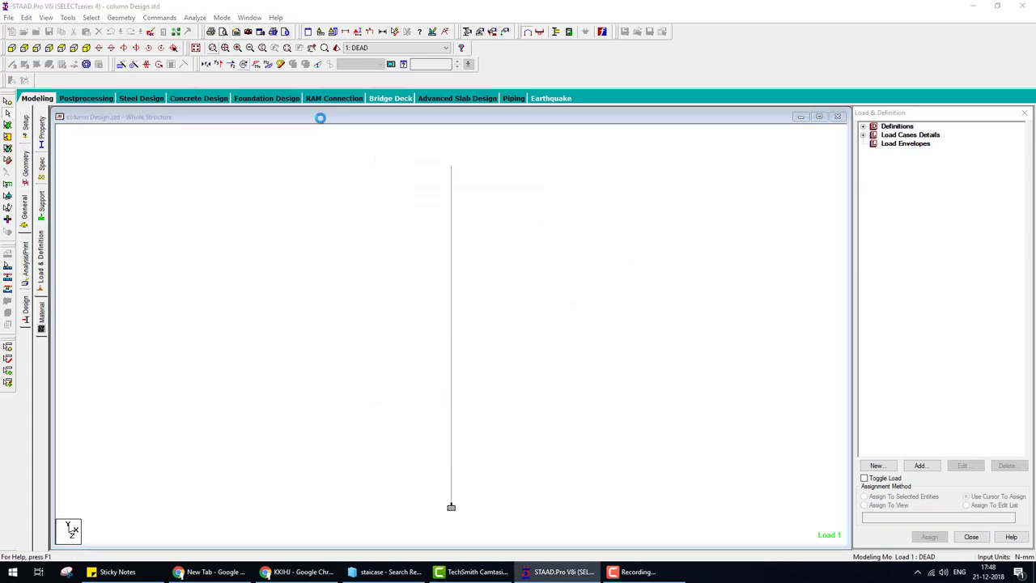
click(69, 100)
scroll(328, 195, down, 1)
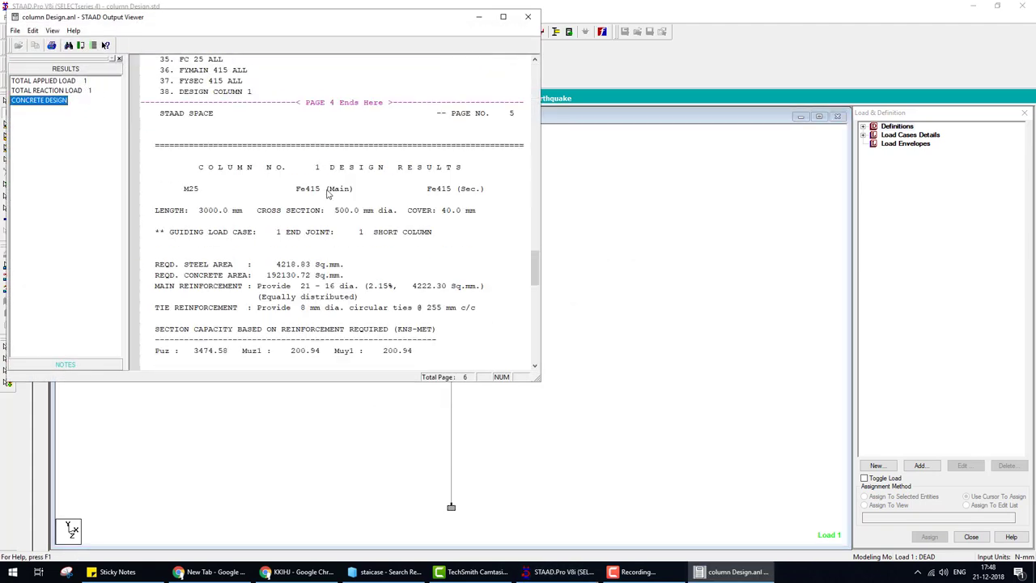
click(303, 267)
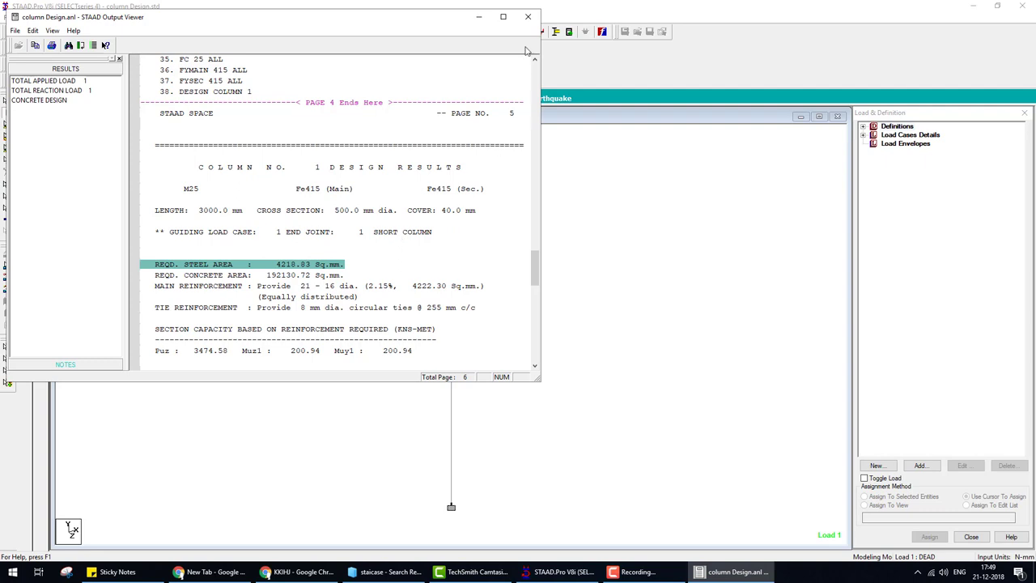
click(527, 16)
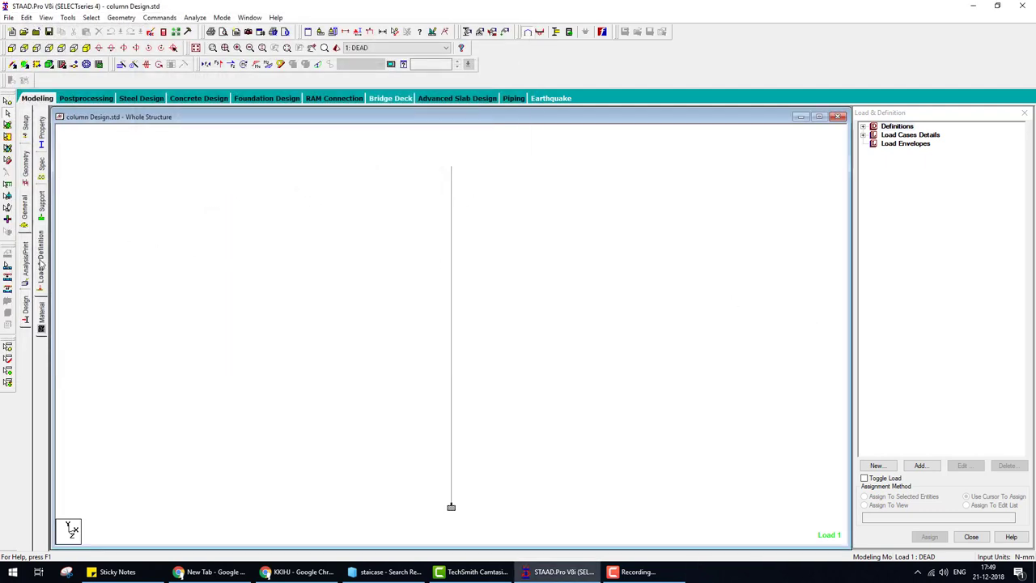
Change node 2's Y coordinate to 1 and discard the old result files.
click(25, 168)
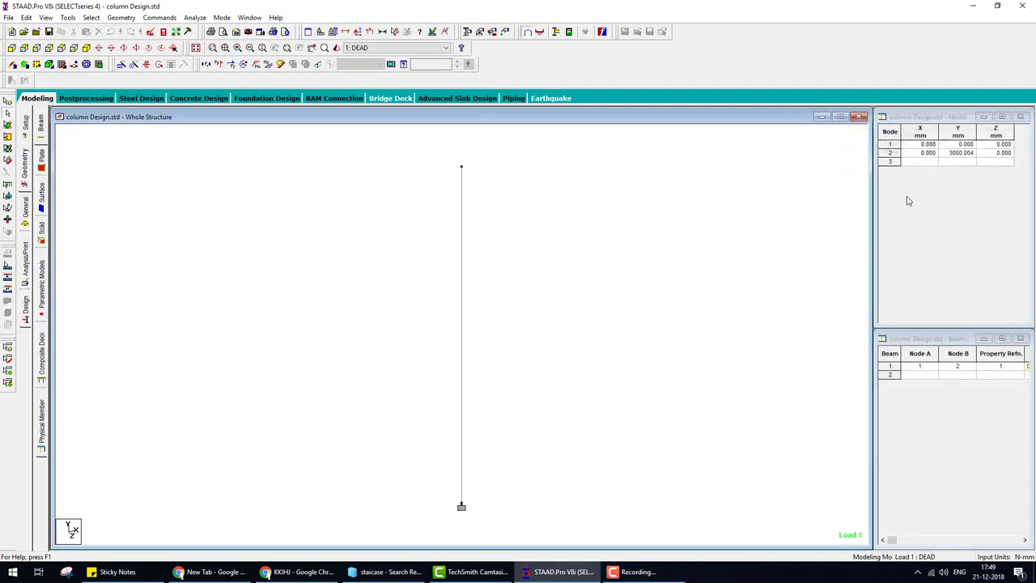
click(948, 155)
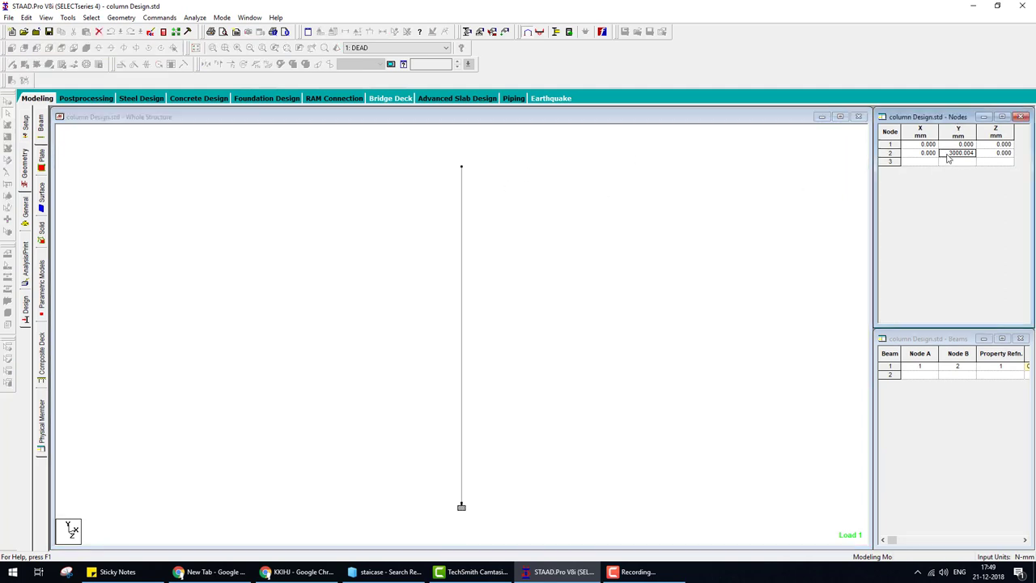
text(1500)
key(Return)
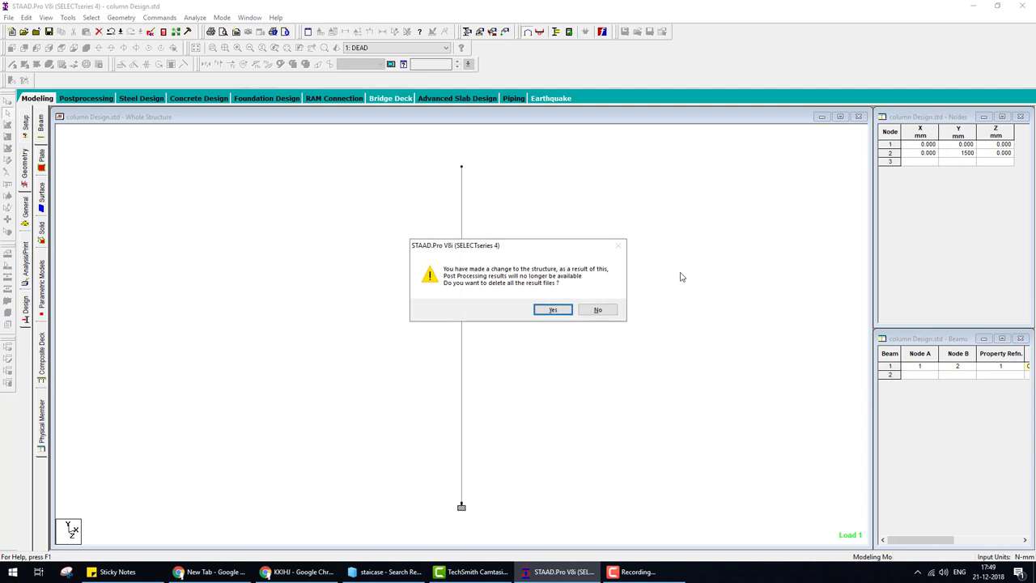
click(555, 313)
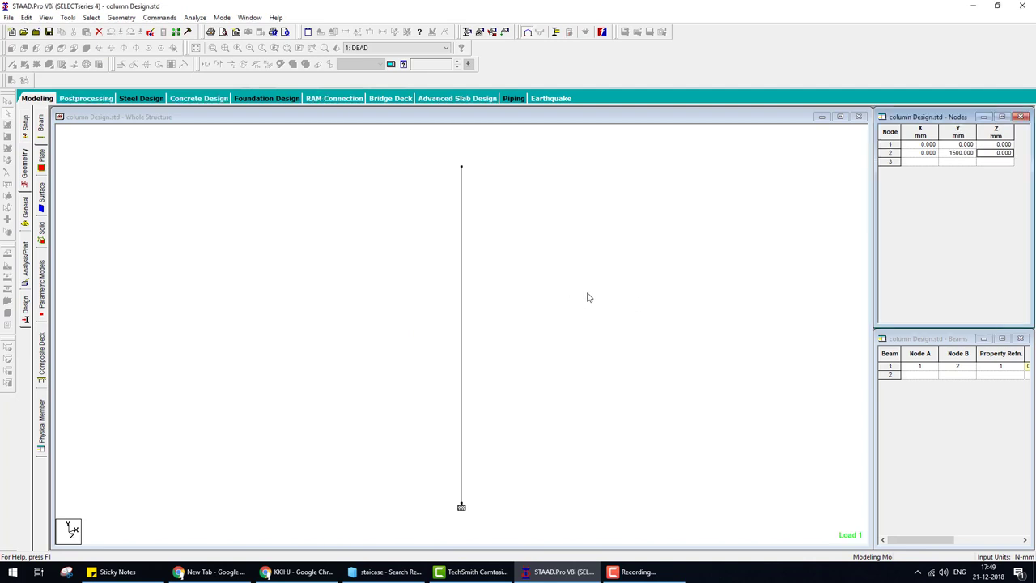
click(225, 192)
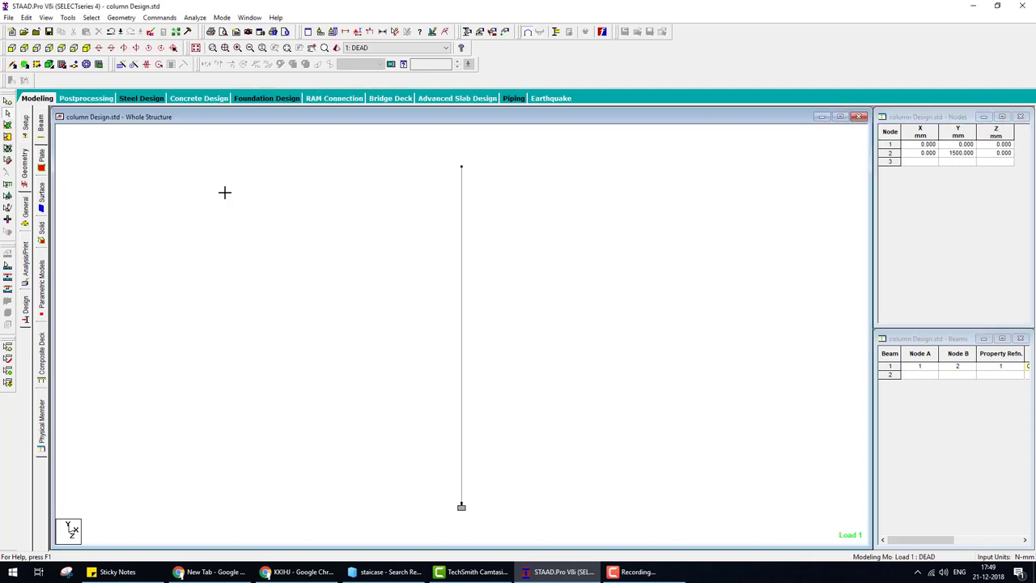
Save and re-analyse, then check the 21–16 mm bars and 8 mm ties at 255 mm against NPTEL.
click(195, 17)
click(220, 31)
click(461, 301)
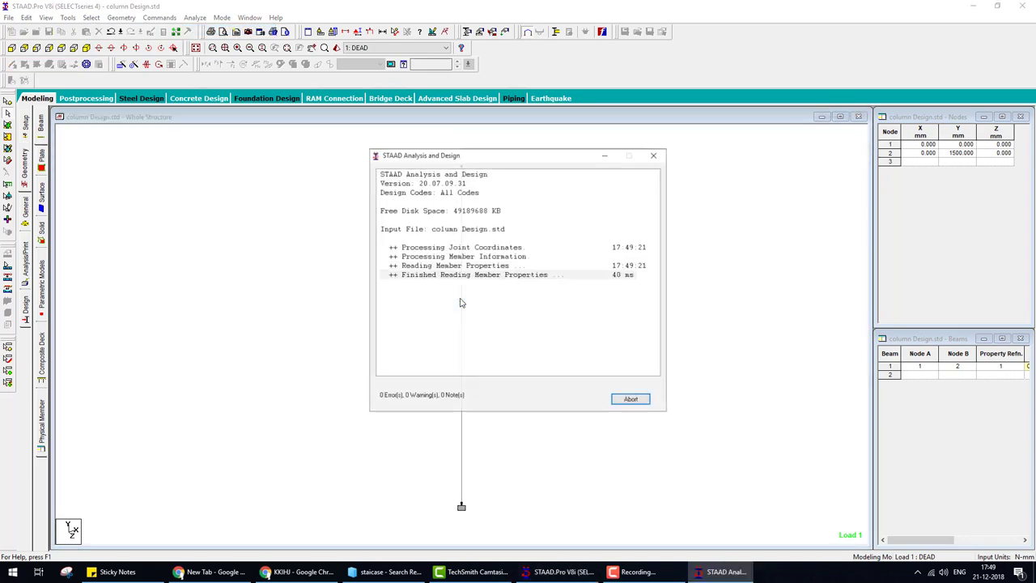
click(625, 397)
click(164, 33)
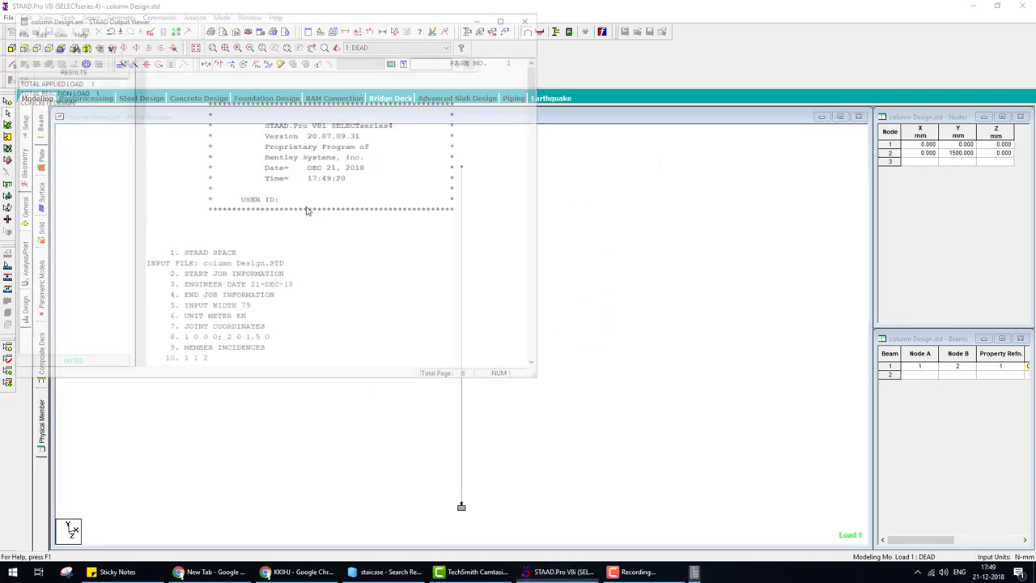
click(45, 100)
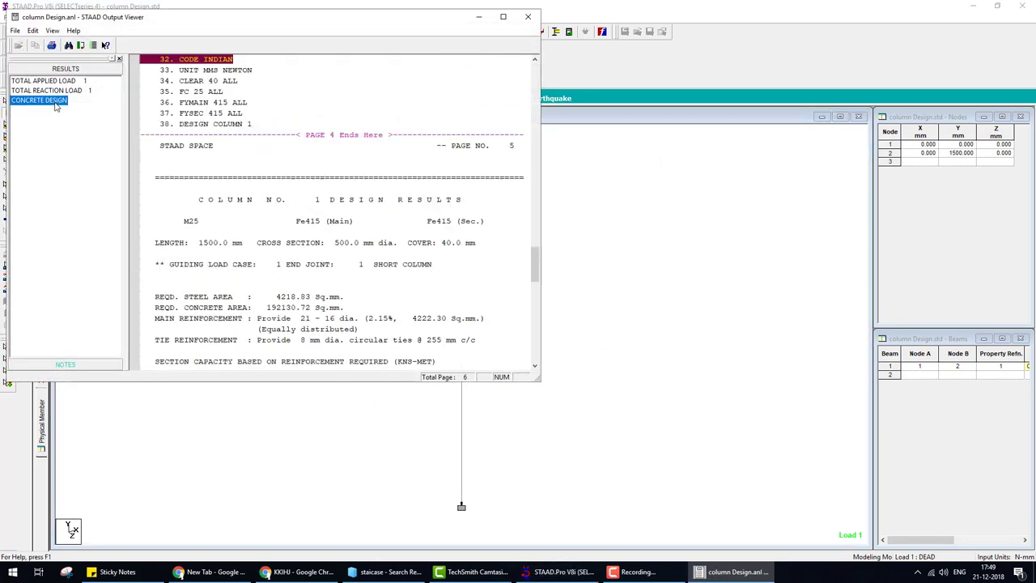
click(309, 301)
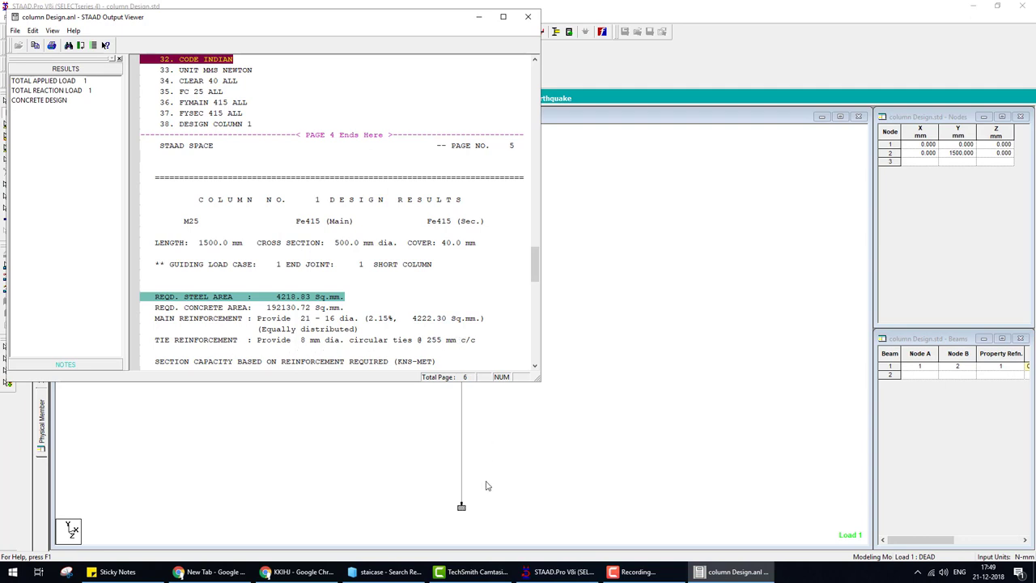
click(442, 344)
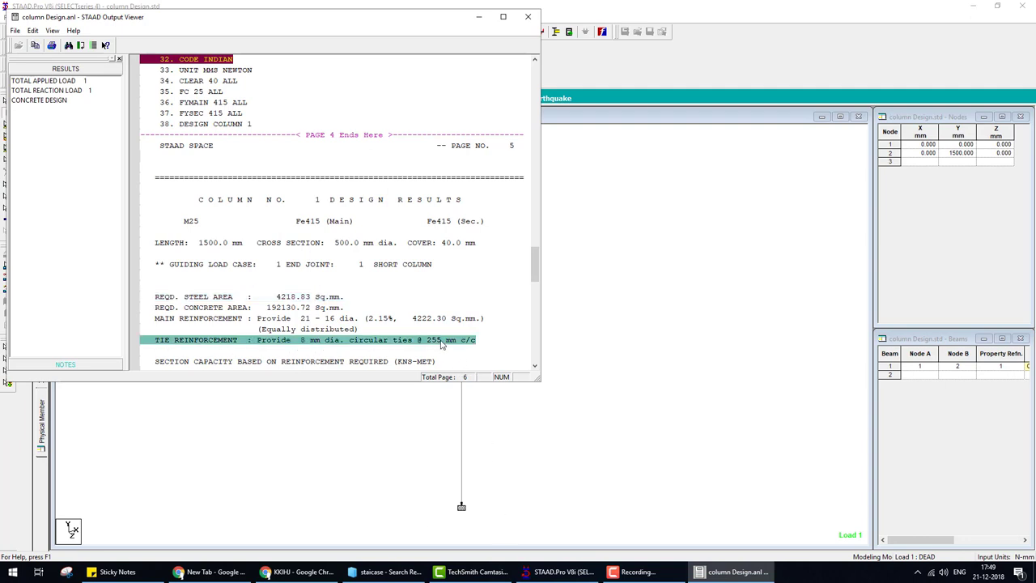
click(324, 573)
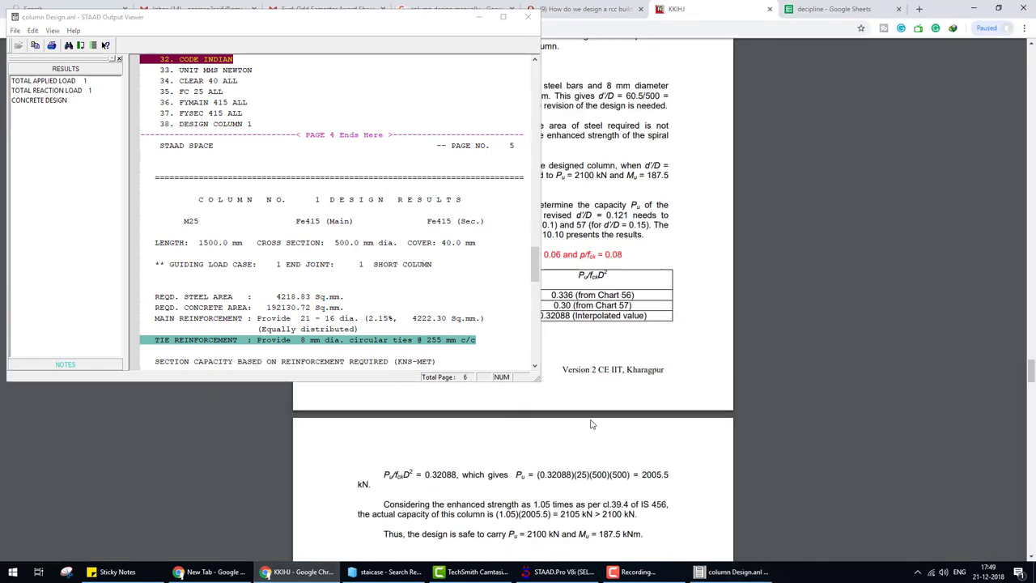
Close the output report and review the NPTEL Fig. 10.25.7 spiral column with 40 mm cover and d' = 60.5.
click(528, 16)
scroll(625, 346, up, 3)
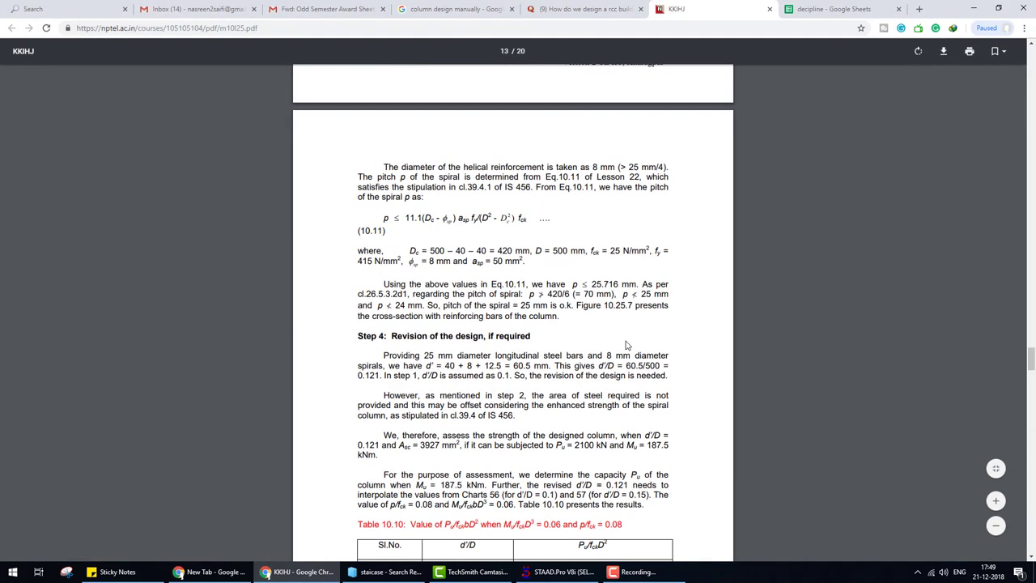
scroll(626, 346, up, 3)
scroll(626, 342, up, 1)
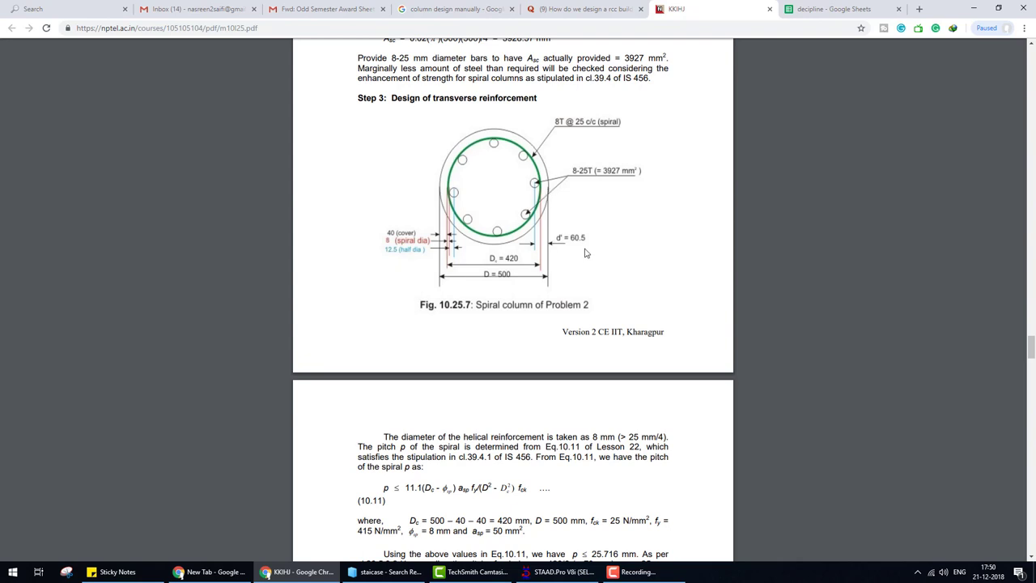
click(565, 568)
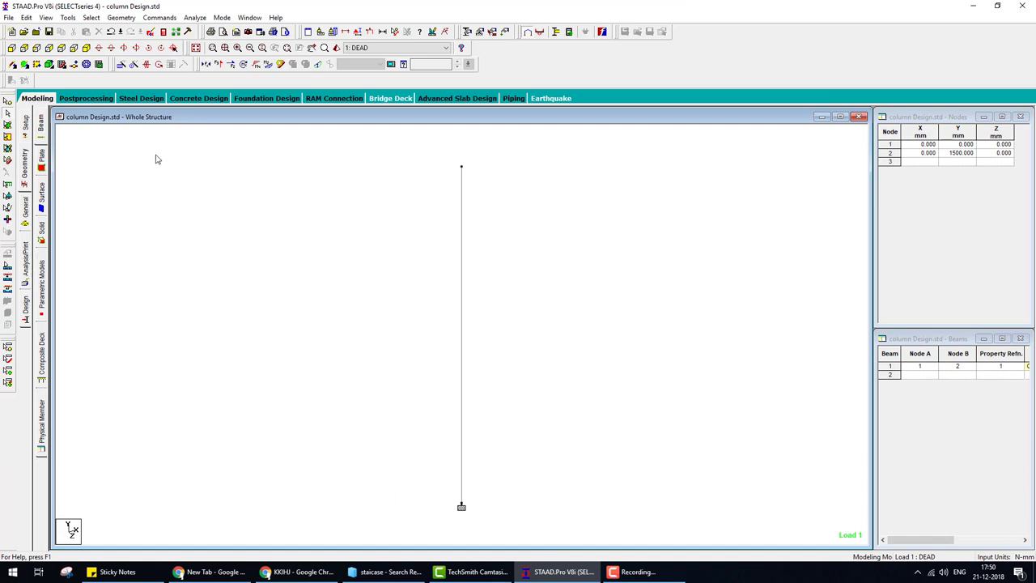
Change the IS456 concrete design CLEAR cover parameter from 40 to 60.5 mm.
click(25, 216)
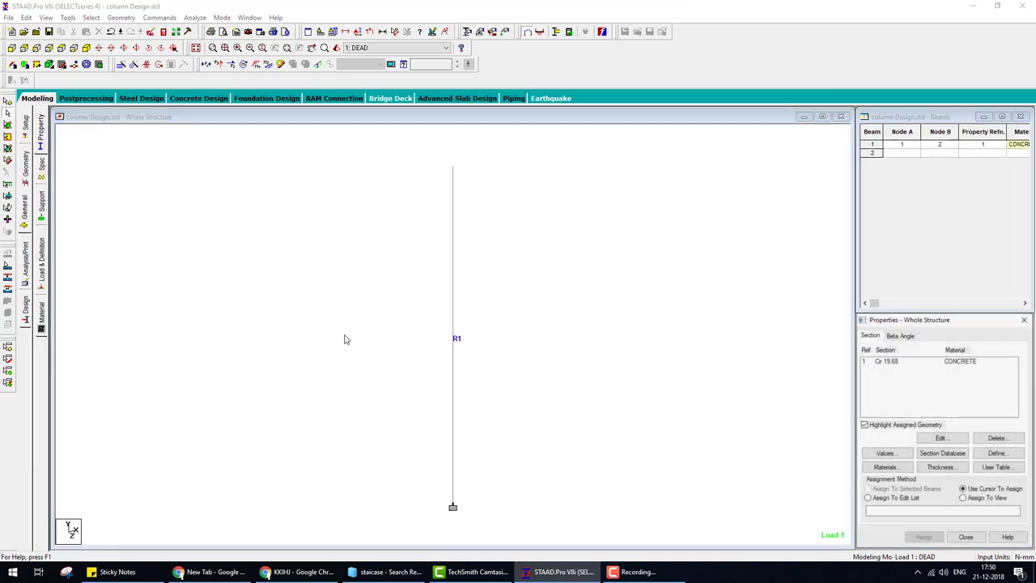
click(25, 299)
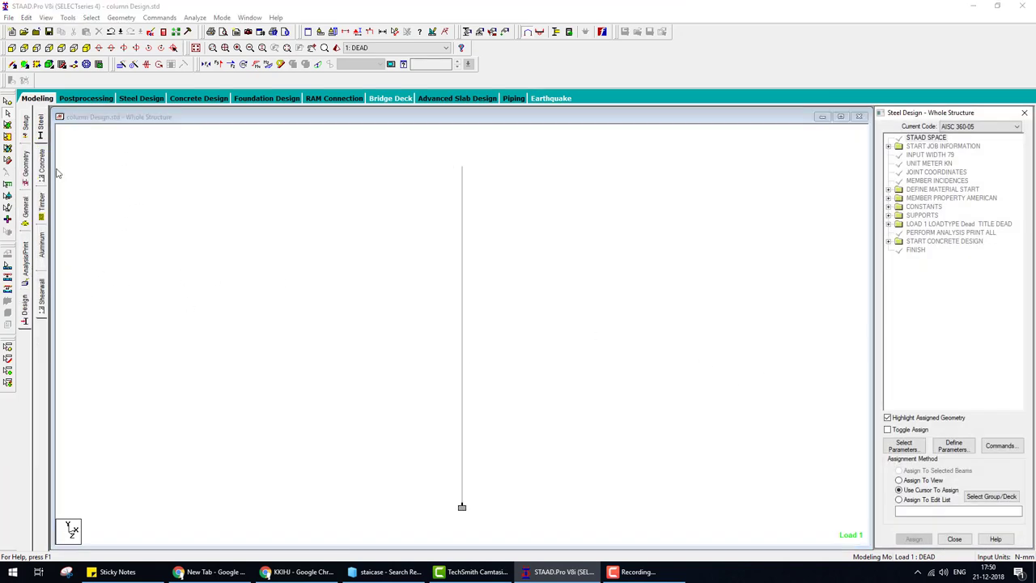
click(41, 166)
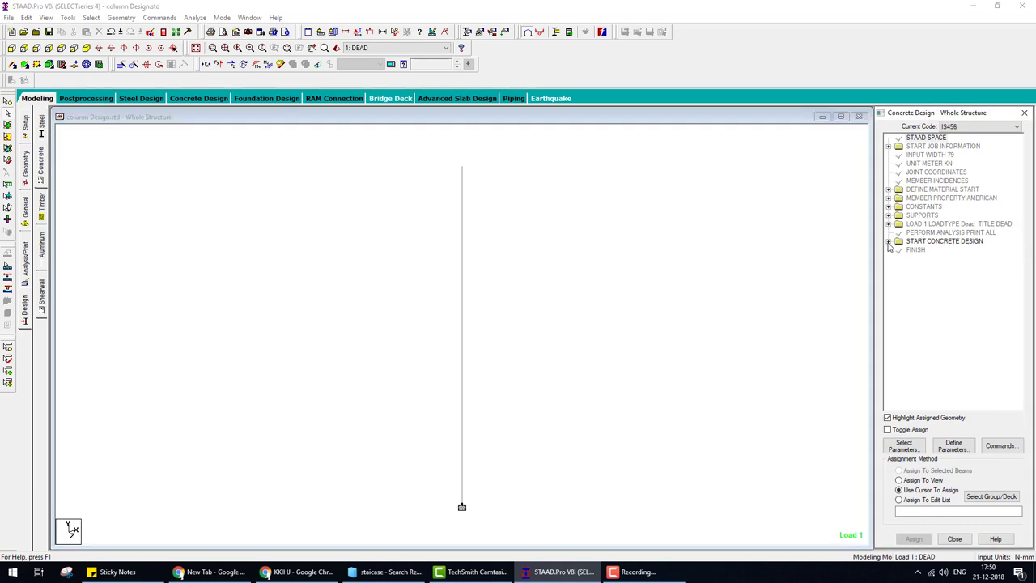
click(888, 241)
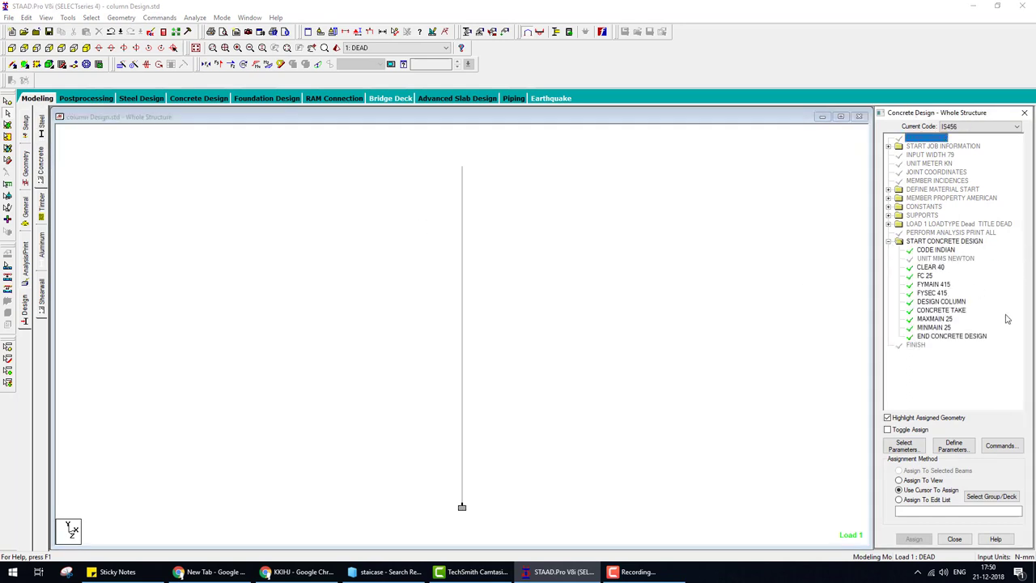
double_click(931, 267)
double_click(502, 252)
text(60.5)
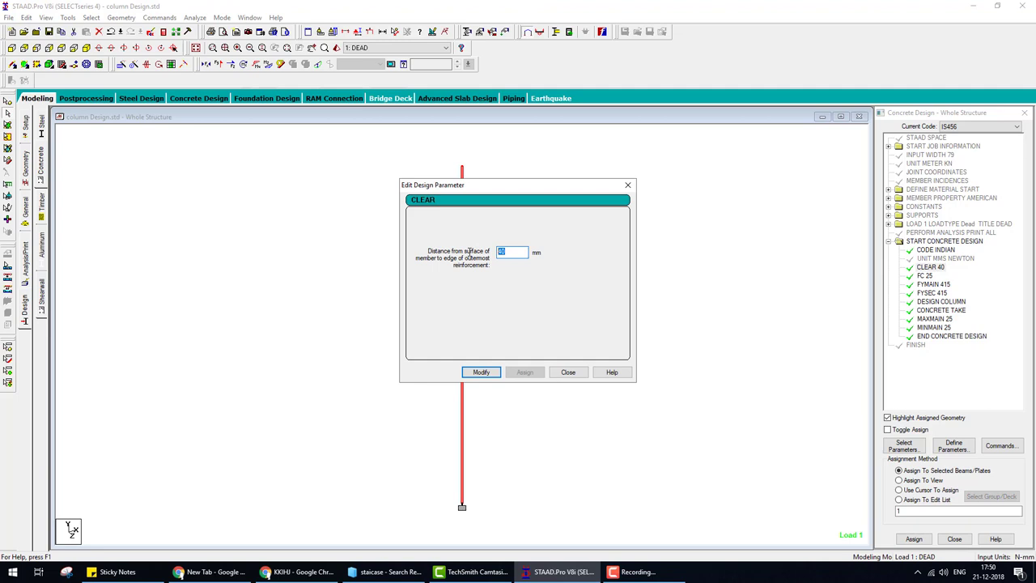
click(481, 372)
click(568, 373)
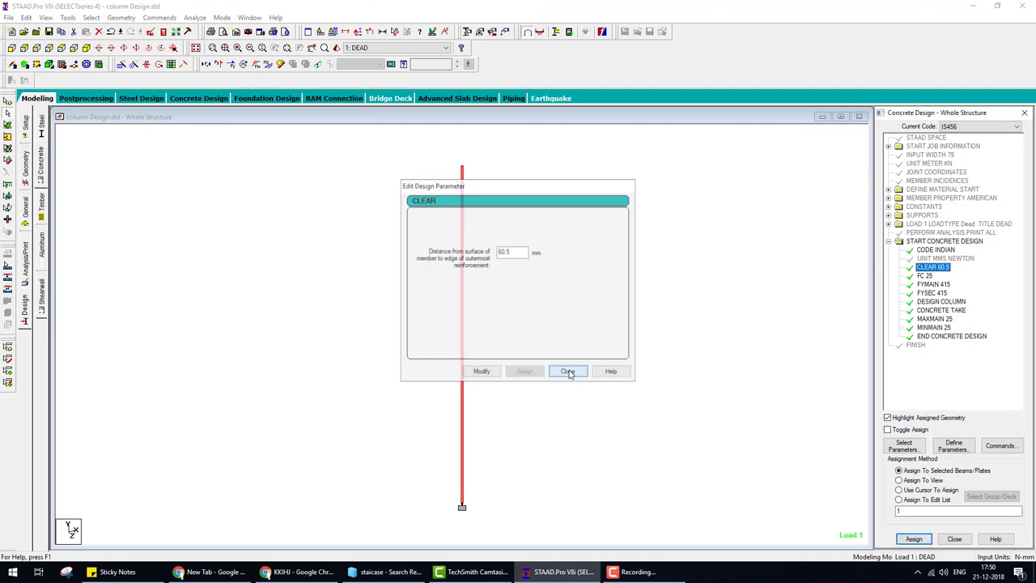
Save and re-run the analysis, then check the design: 4670.85 sq.mm, 15 bars of 20 mm, 8 mm ties at 300 mm.
click(188, 31)
click(458, 311)
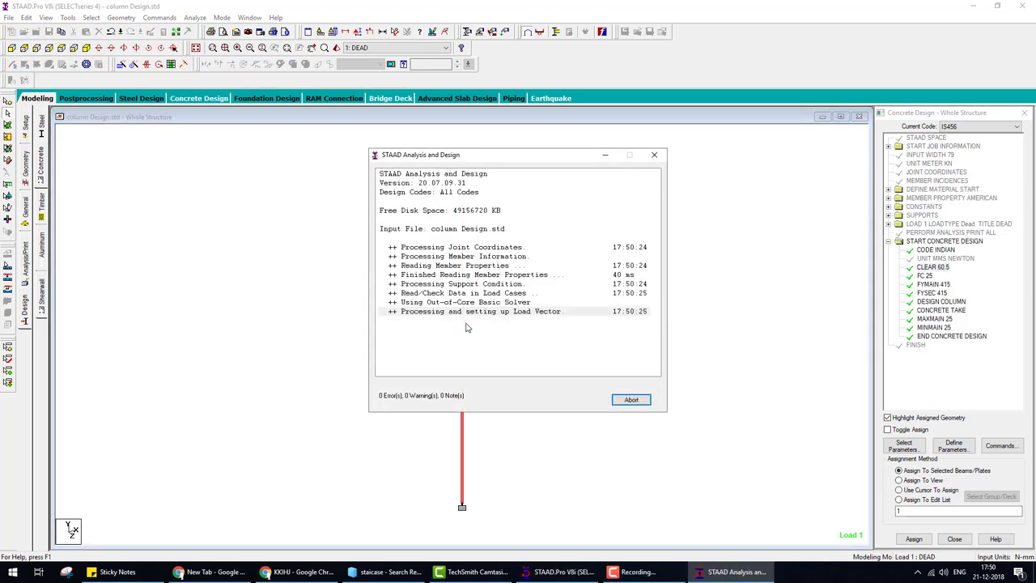
click(632, 401)
click(164, 31)
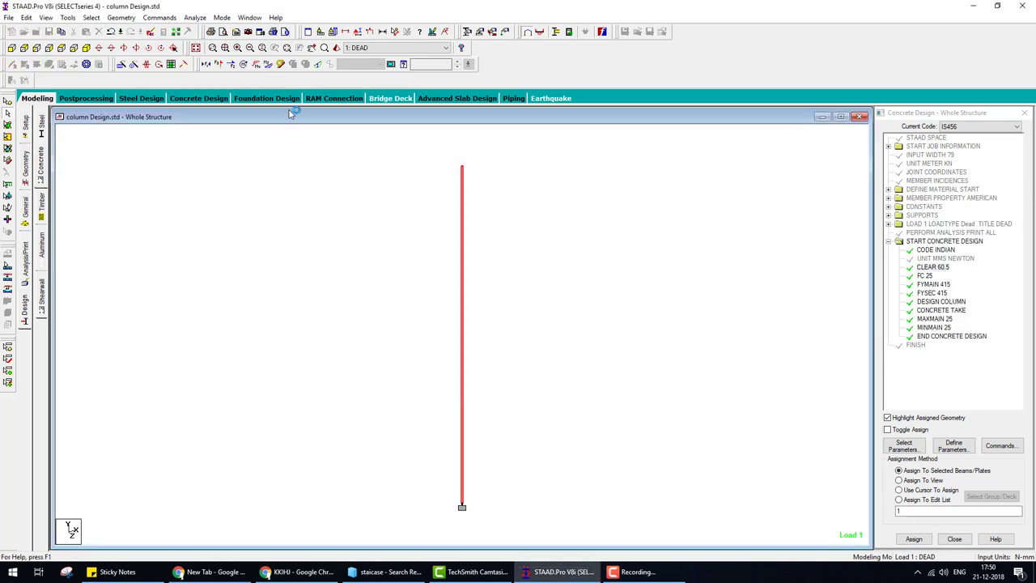
click(39, 100)
scroll(310, 215, down, 2)
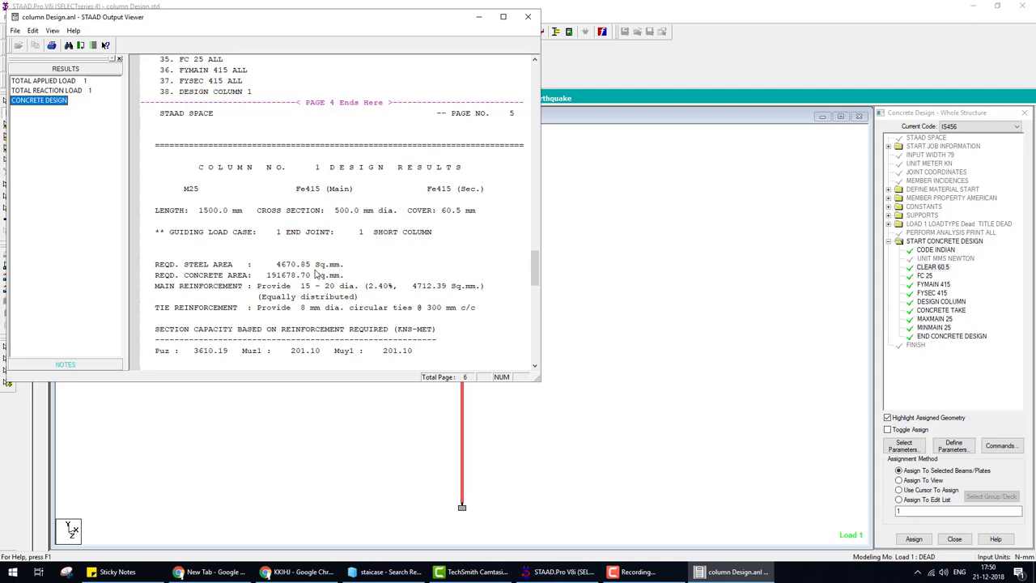
Change the CLEAR cover parameter back from 60.5 to 40 mm.
click(528, 16)
double_click(947, 267)
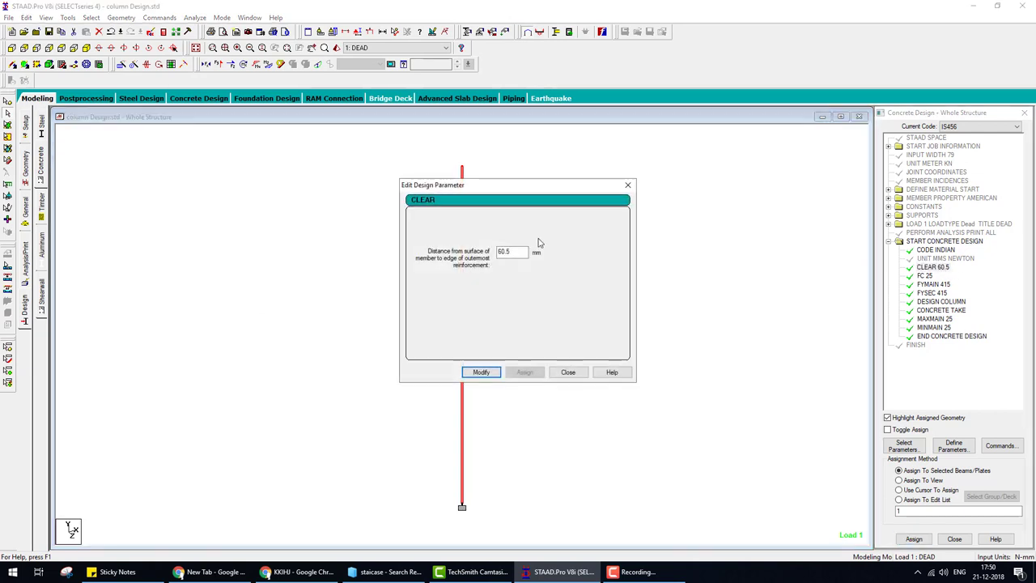
double_click(519, 257)
text(40)
click(481, 373)
click(569, 372)
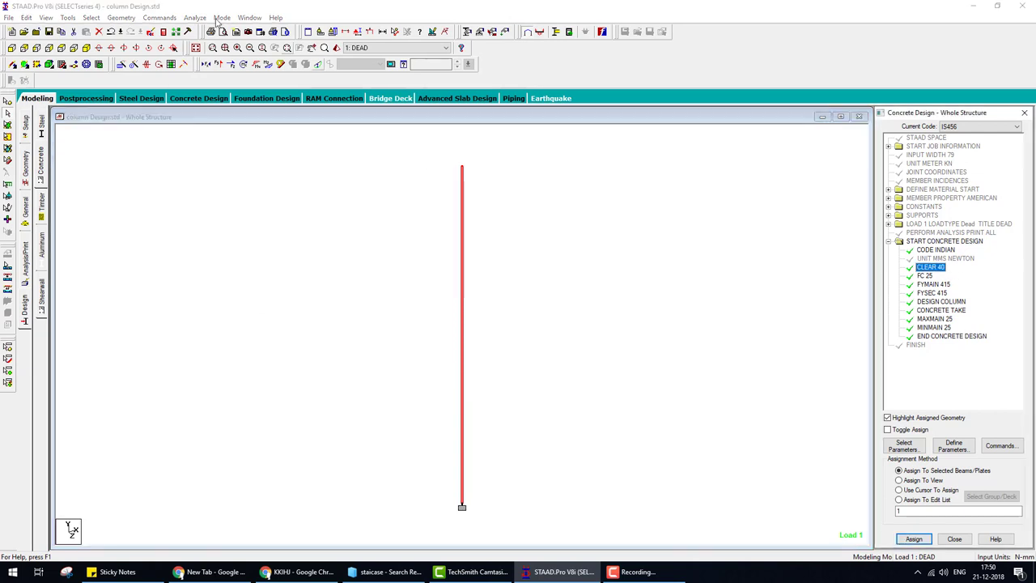
Save and re-run the analysis, confirming the design again gives 21 bars of 16 mm.
click(194, 17)
click(215, 31)
click(437, 311)
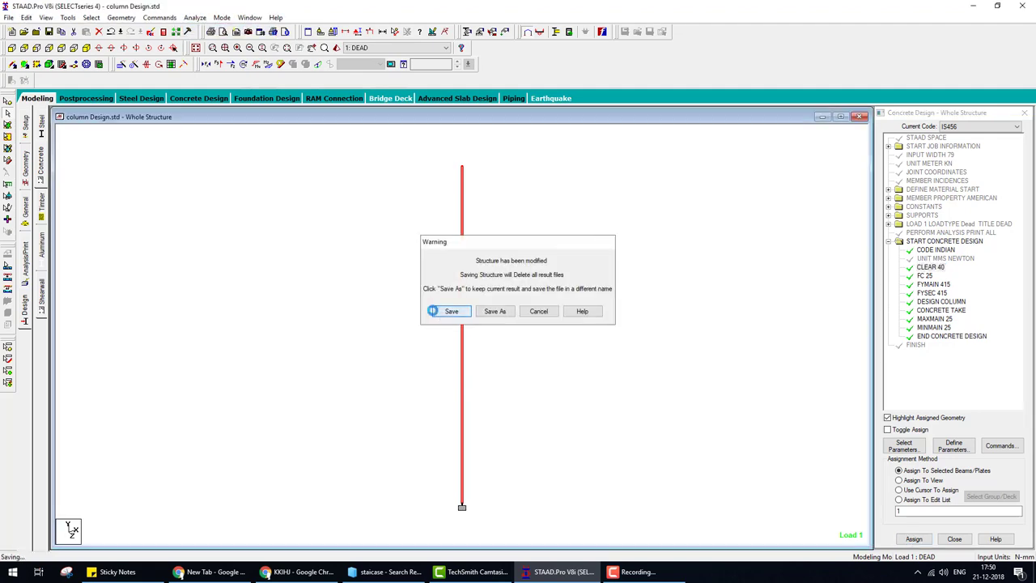
click(629, 400)
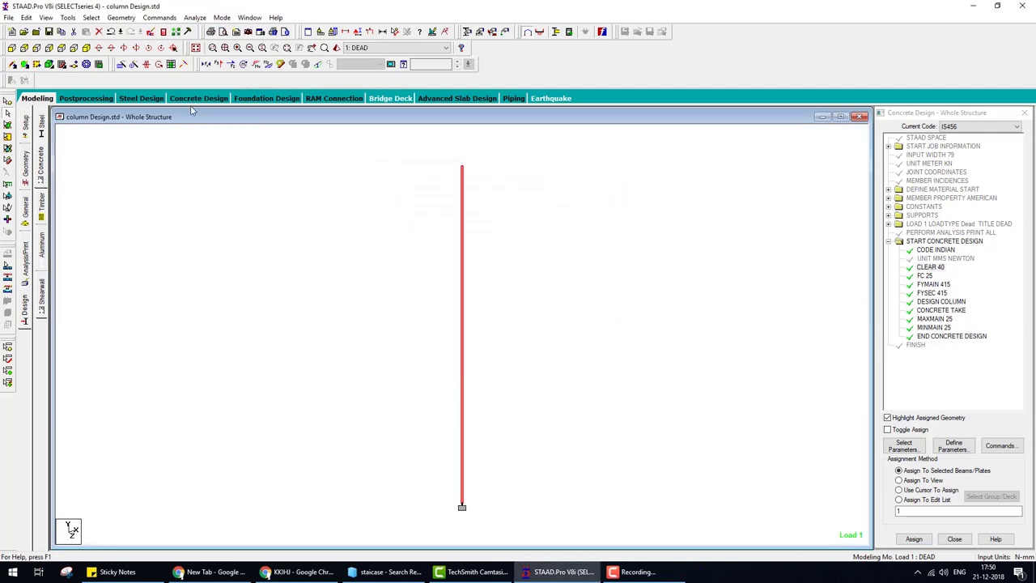
click(162, 32)
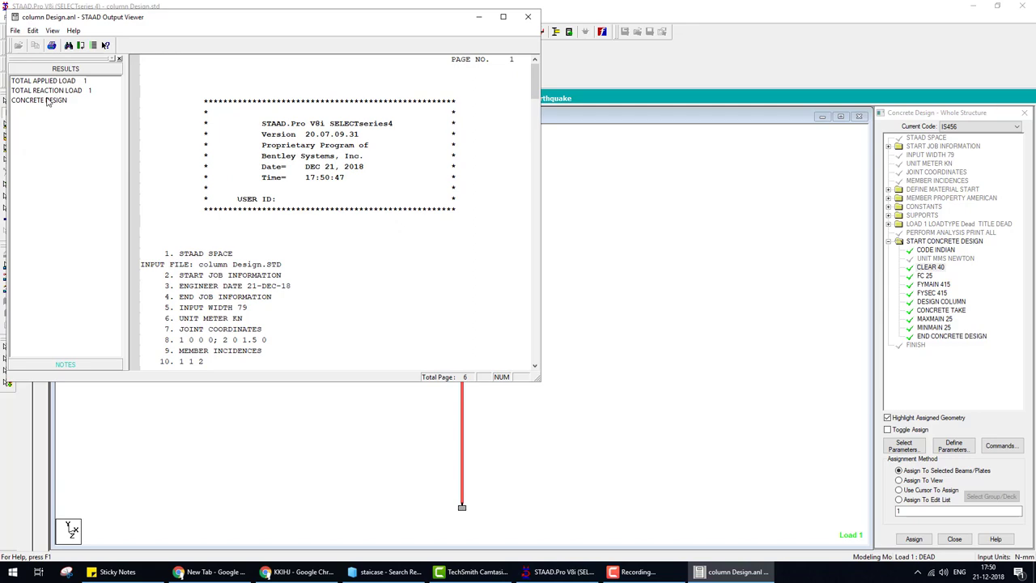
click(47, 101)
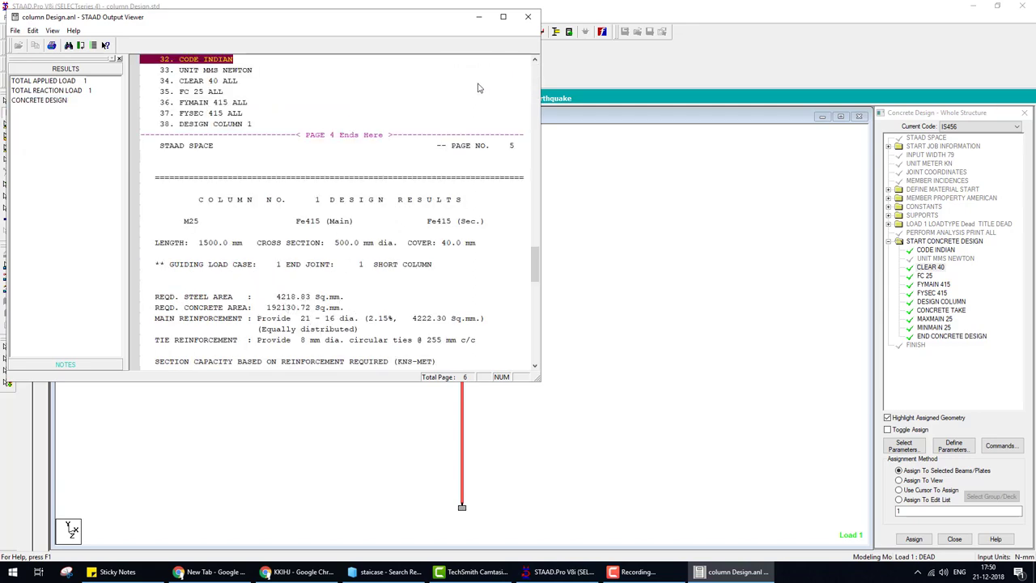
click(528, 17)
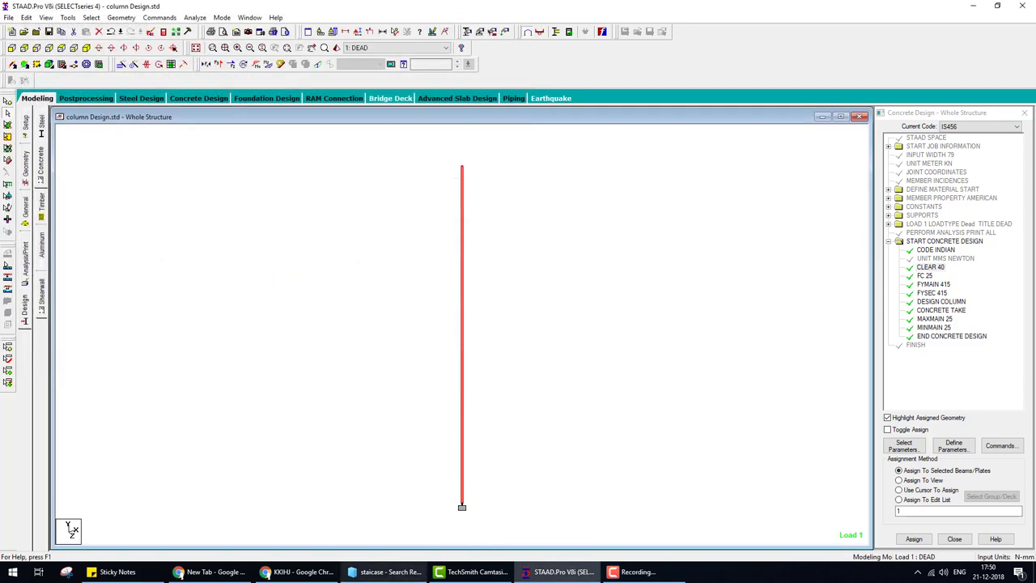
click(300, 571)
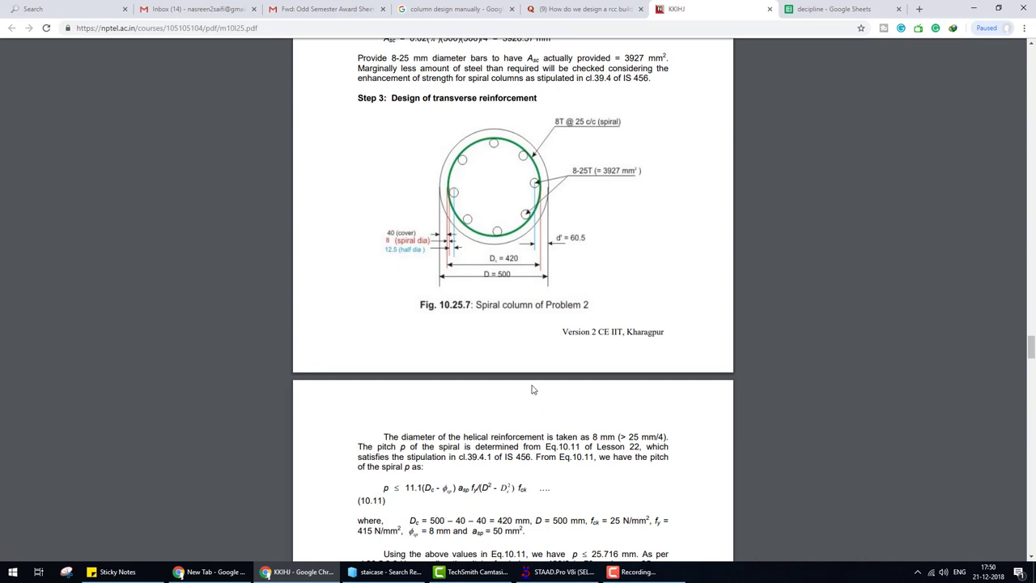
Underline '2 per cent (see Eq.10.54)' in red in the Asc calculation above Step 3.
scroll(533, 389, up, 2)
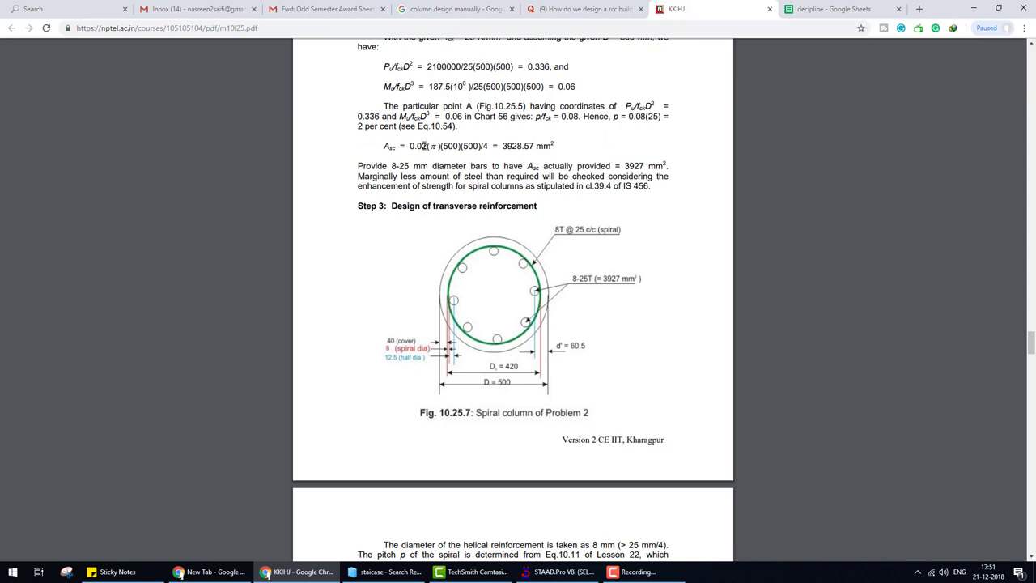
drag(348, 130, 445, 136)
Check beam 1's concrete design summary (Pu 2100, Mz 187.5, 21 bars of 16 mm), then zoom out to the full column.
click(543, 578)
double_click(464, 264)
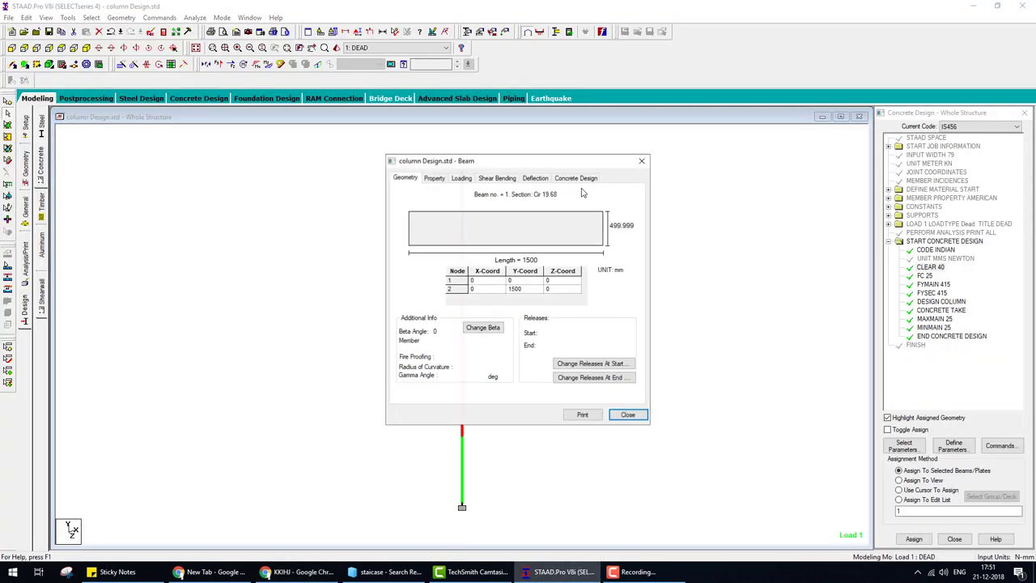
click(584, 180)
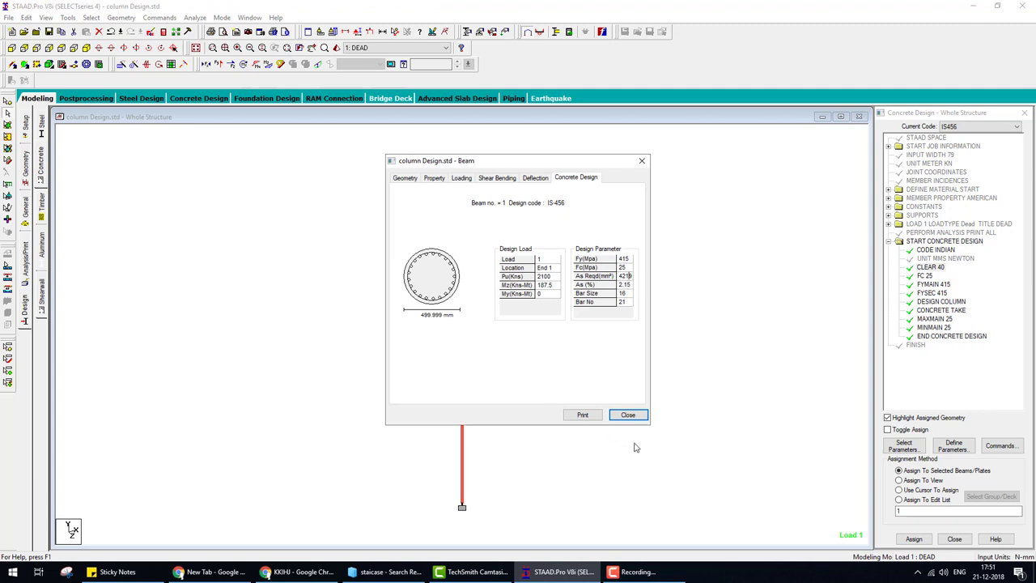
click(638, 416)
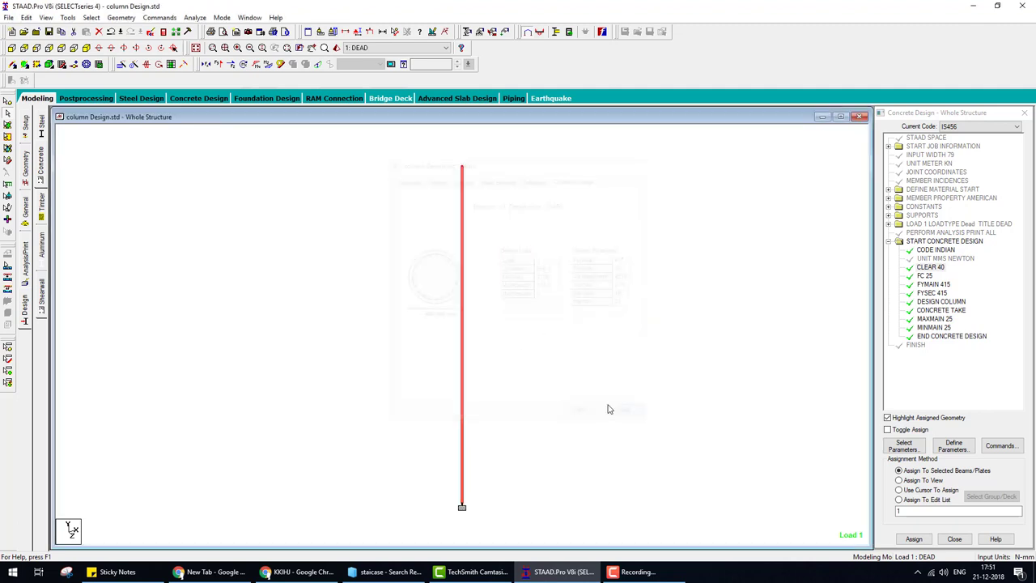
scroll(554, 327, down, 2)
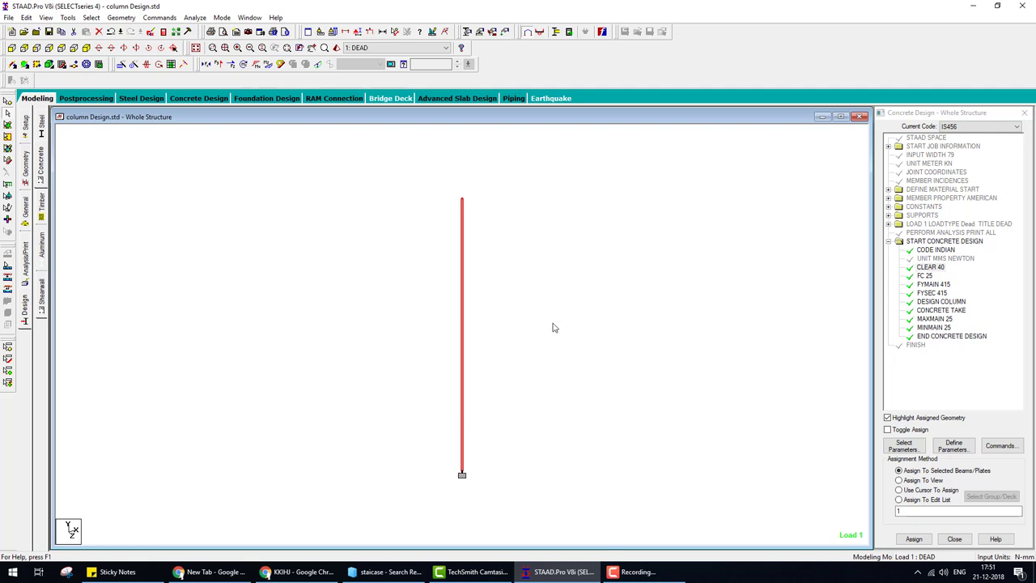